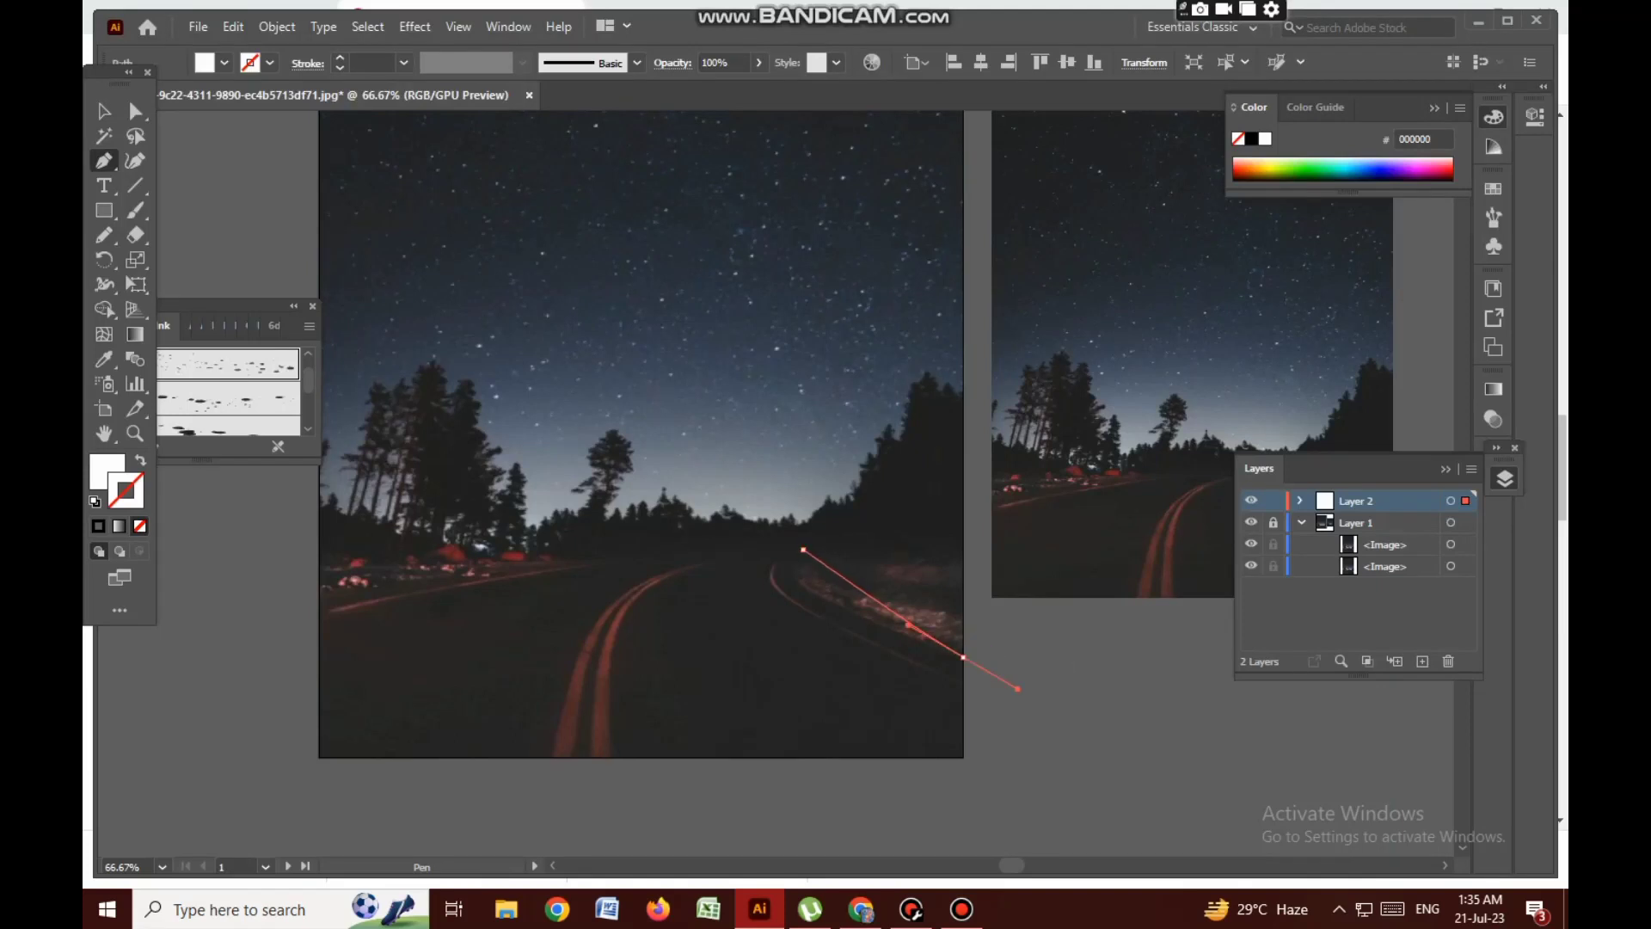
# Trace the road outline over the photo and swap its white fill to a stroke
pyautogui.moveTo(963, 657); pyautogui.dragTo(1195, 719)
pyautogui.click(963, 757)
pyautogui.click(319, 757)
pyautogui.click(319, 593)
pyautogui.hotkey('shift', 'x')
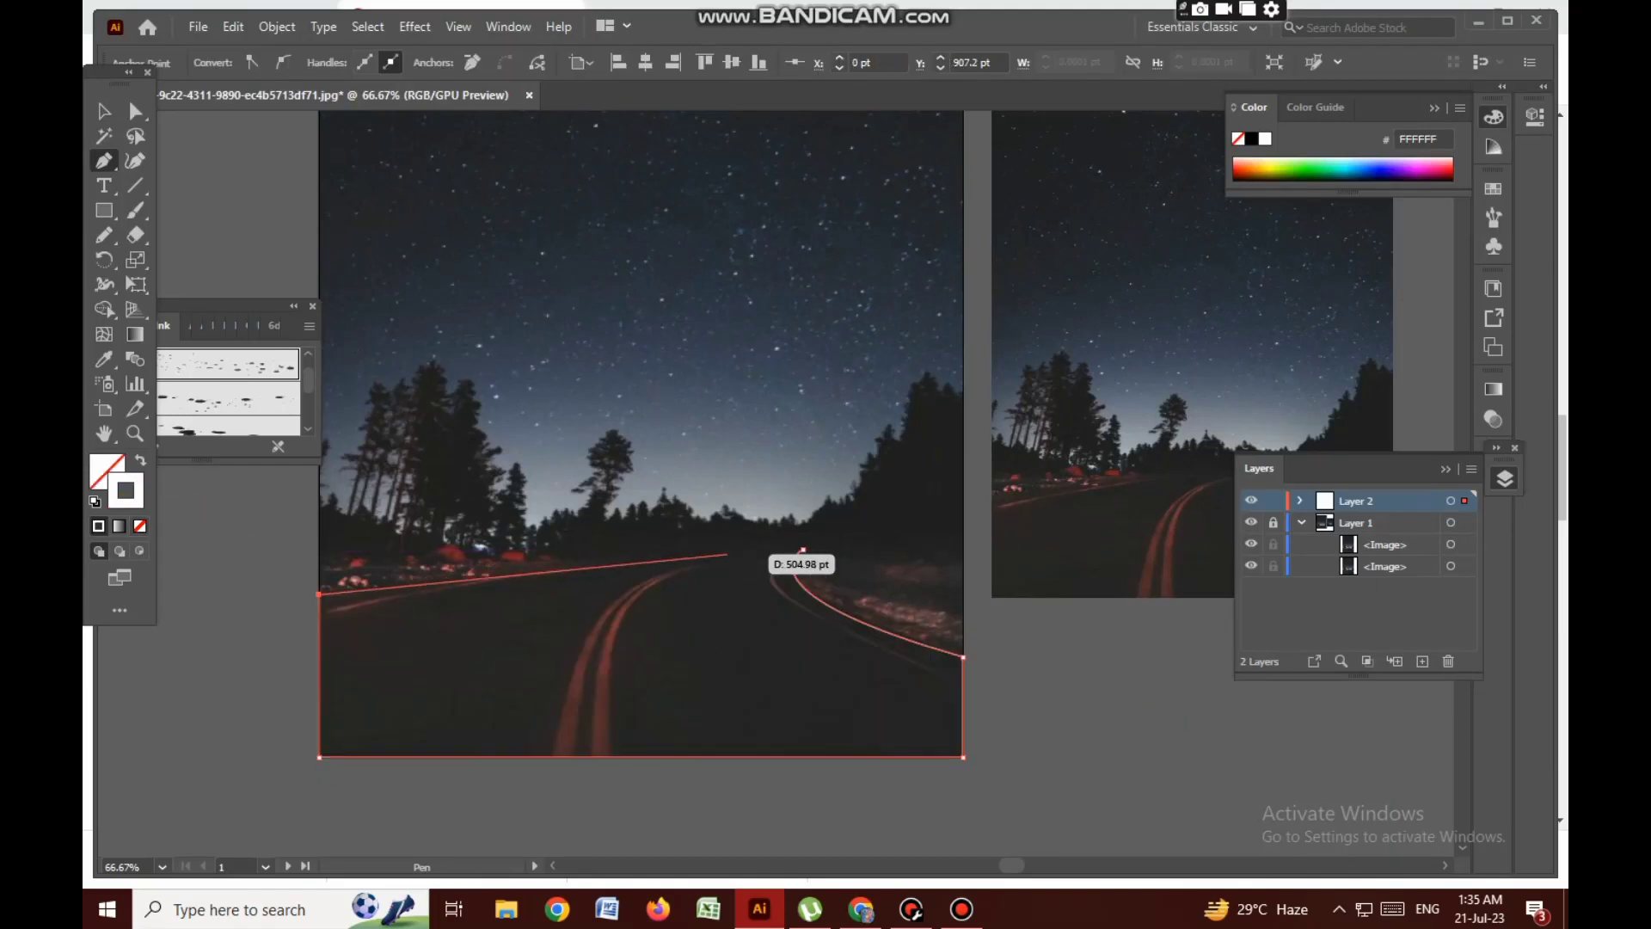
pyautogui.hotkey('ctrl', 'shift', 'a')
pyautogui.press('z')
pyautogui.hotkey('ctrl', '1')
# Draw a narrow curving lane-stripe shape and Alt-drag a copy onto the neighbouring lane line
pyautogui.press('p')
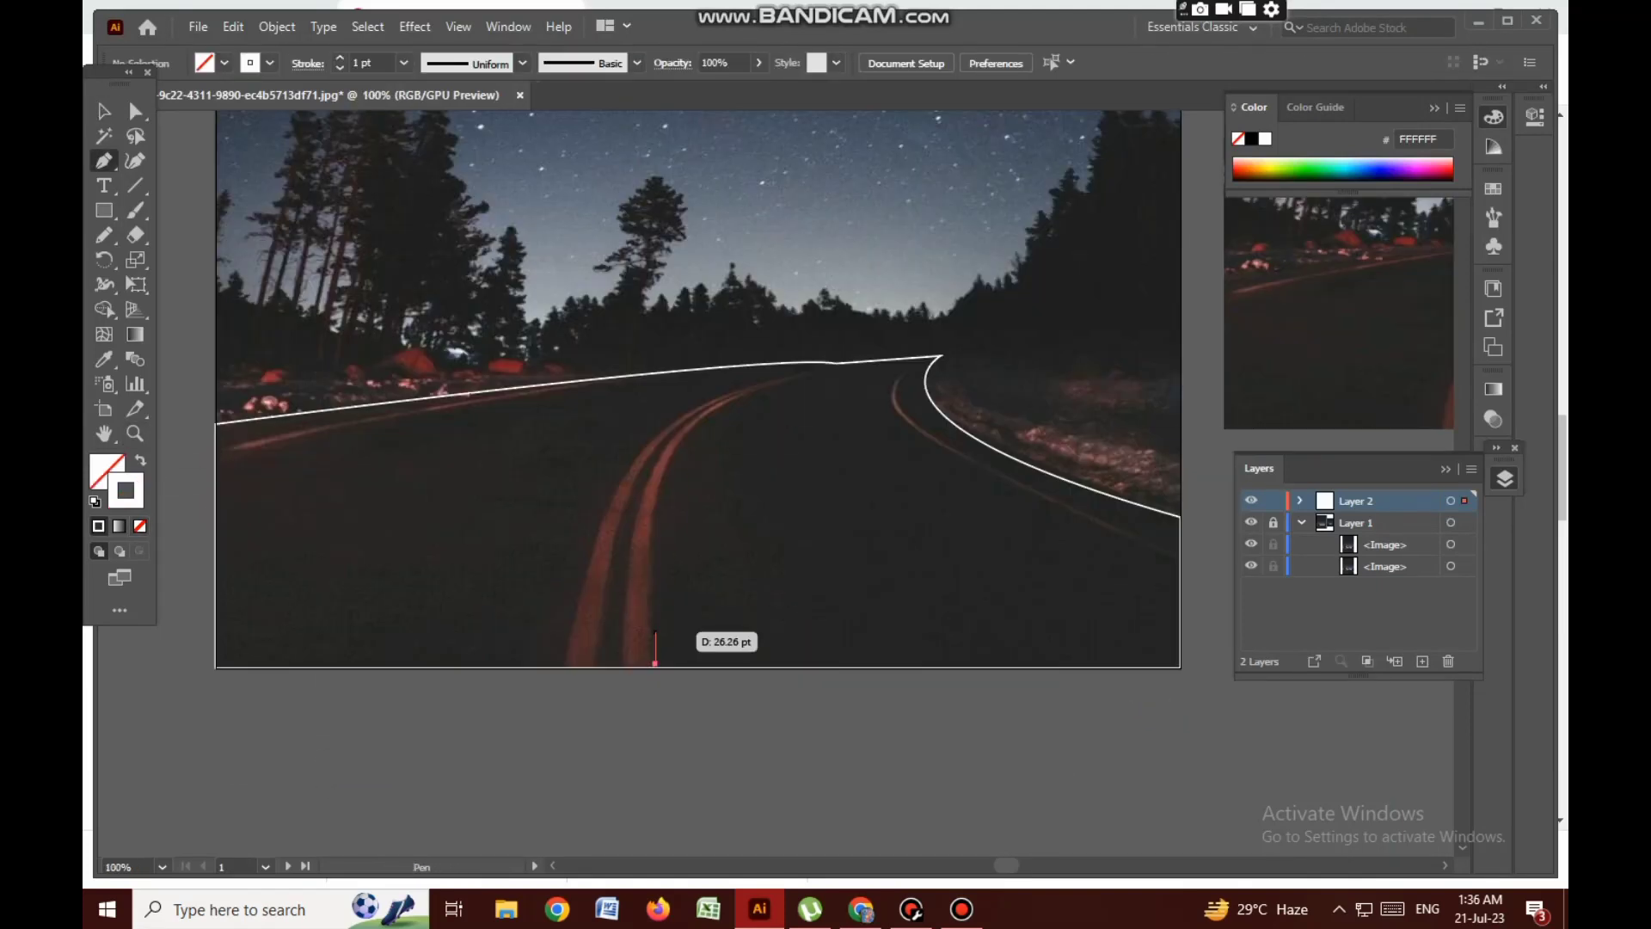
pyautogui.click(656, 664)
pyautogui.moveTo(817, 375); pyautogui.dragTo(1057, 348)
pyautogui.keyDown('alt'); pyautogui.click(817, 375); pyautogui.keyUp('alt')
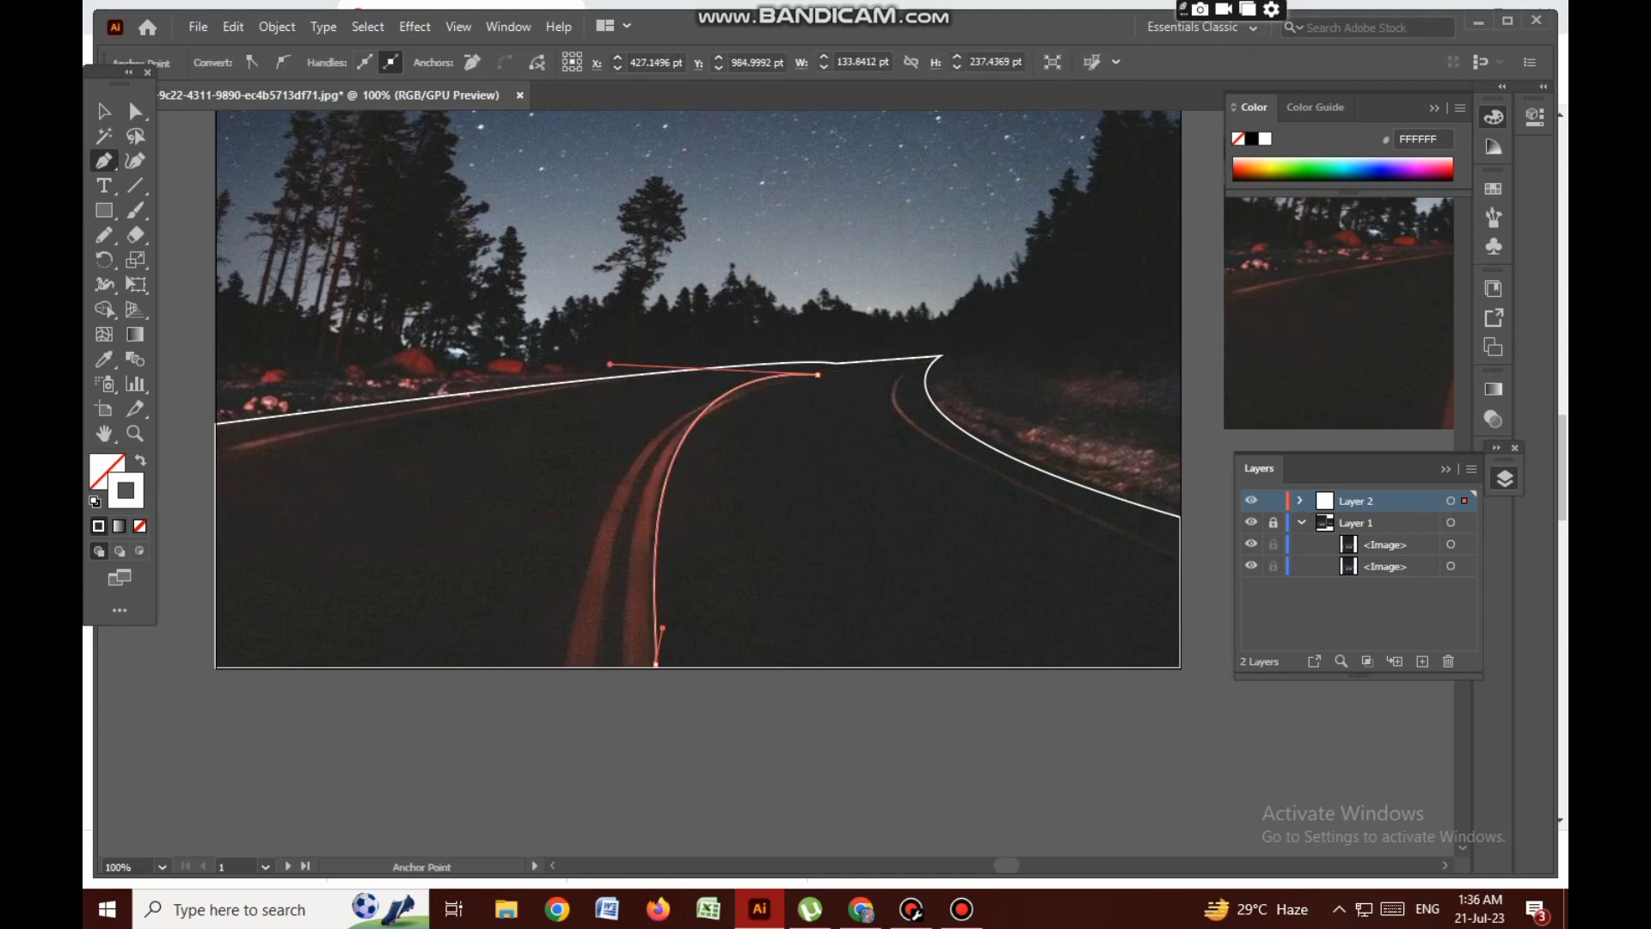
pyautogui.moveTo(594, 403); pyautogui.dragTo(584, 407)
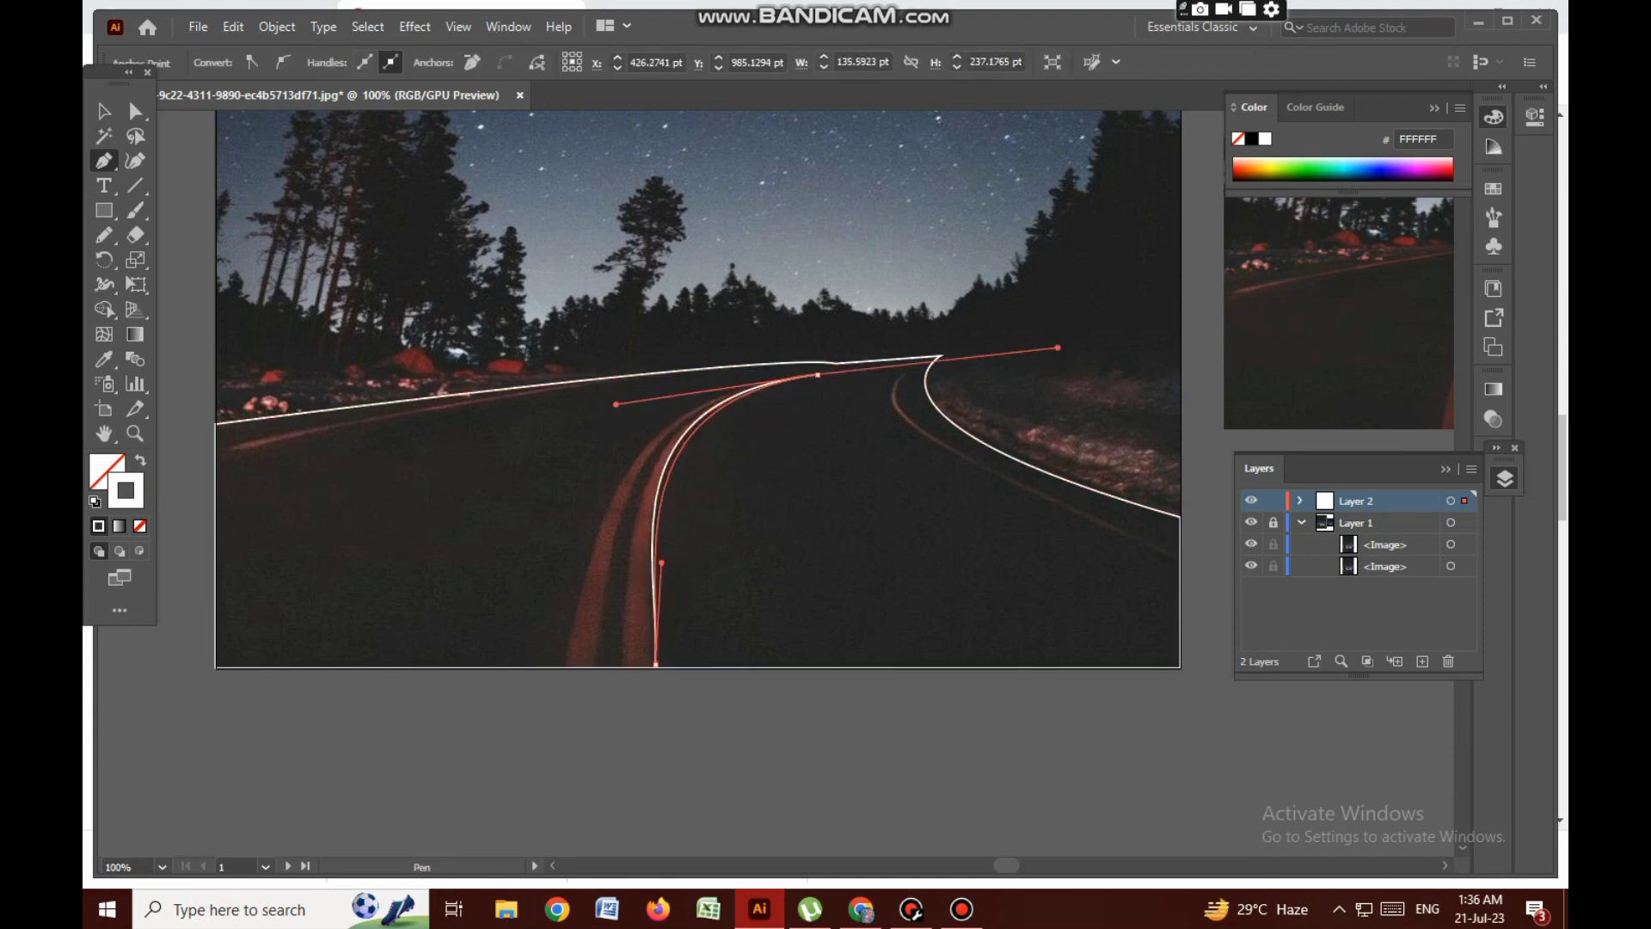
pyautogui.click(133, 108)
pyautogui.press('p')
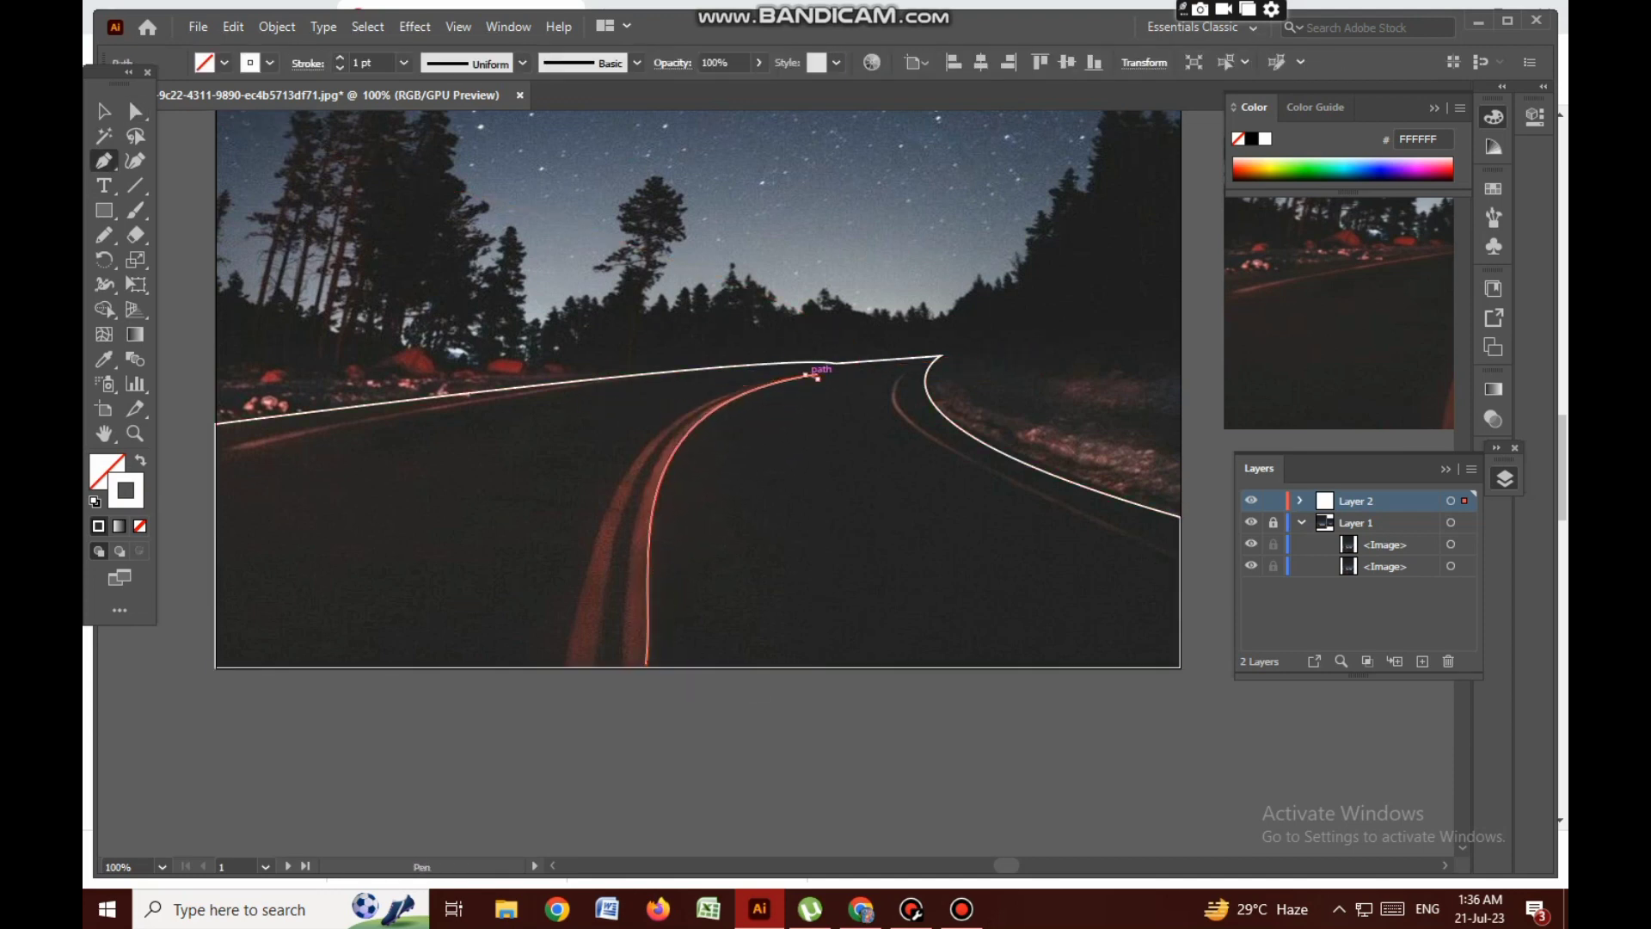
pyautogui.click(813, 376)
pyautogui.click(624, 663)
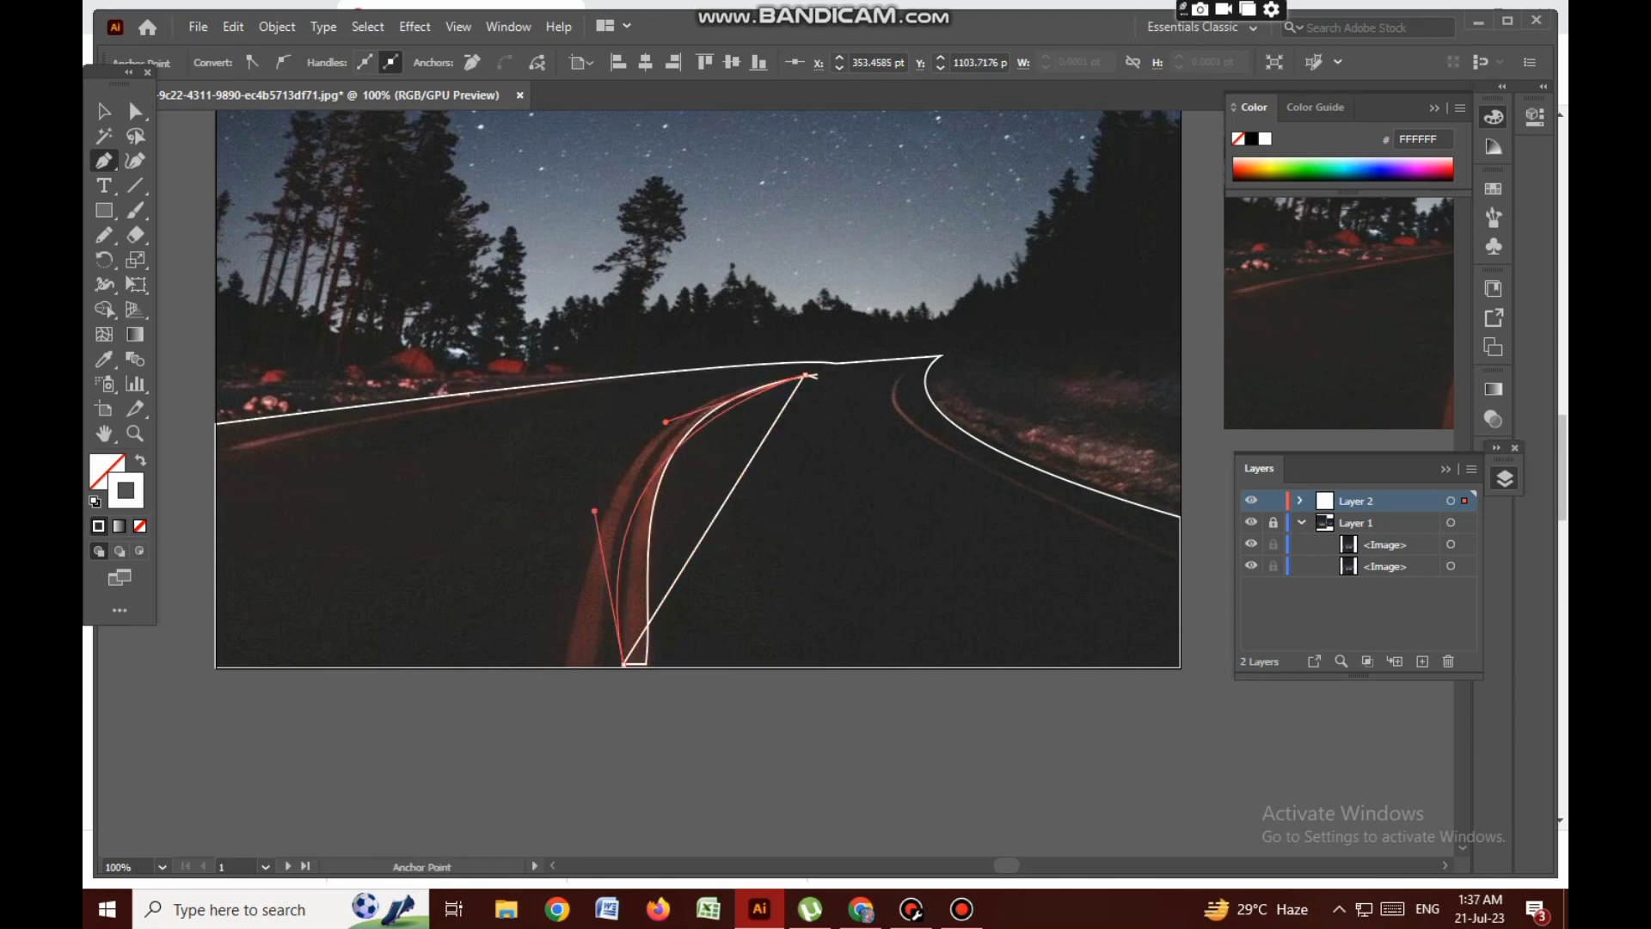
pyautogui.press('v')
pyautogui.moveTo(794, 512)
pyautogui.keyDown('alt'); pyautogui.mouseDown()
pyautogui.moveTo(744, 512)
pyautogui.moveTo(756, 516)
pyautogui.moveTo(739, 495)
pyautogui.mouseUp(); pyautogui.keyUp('alt')
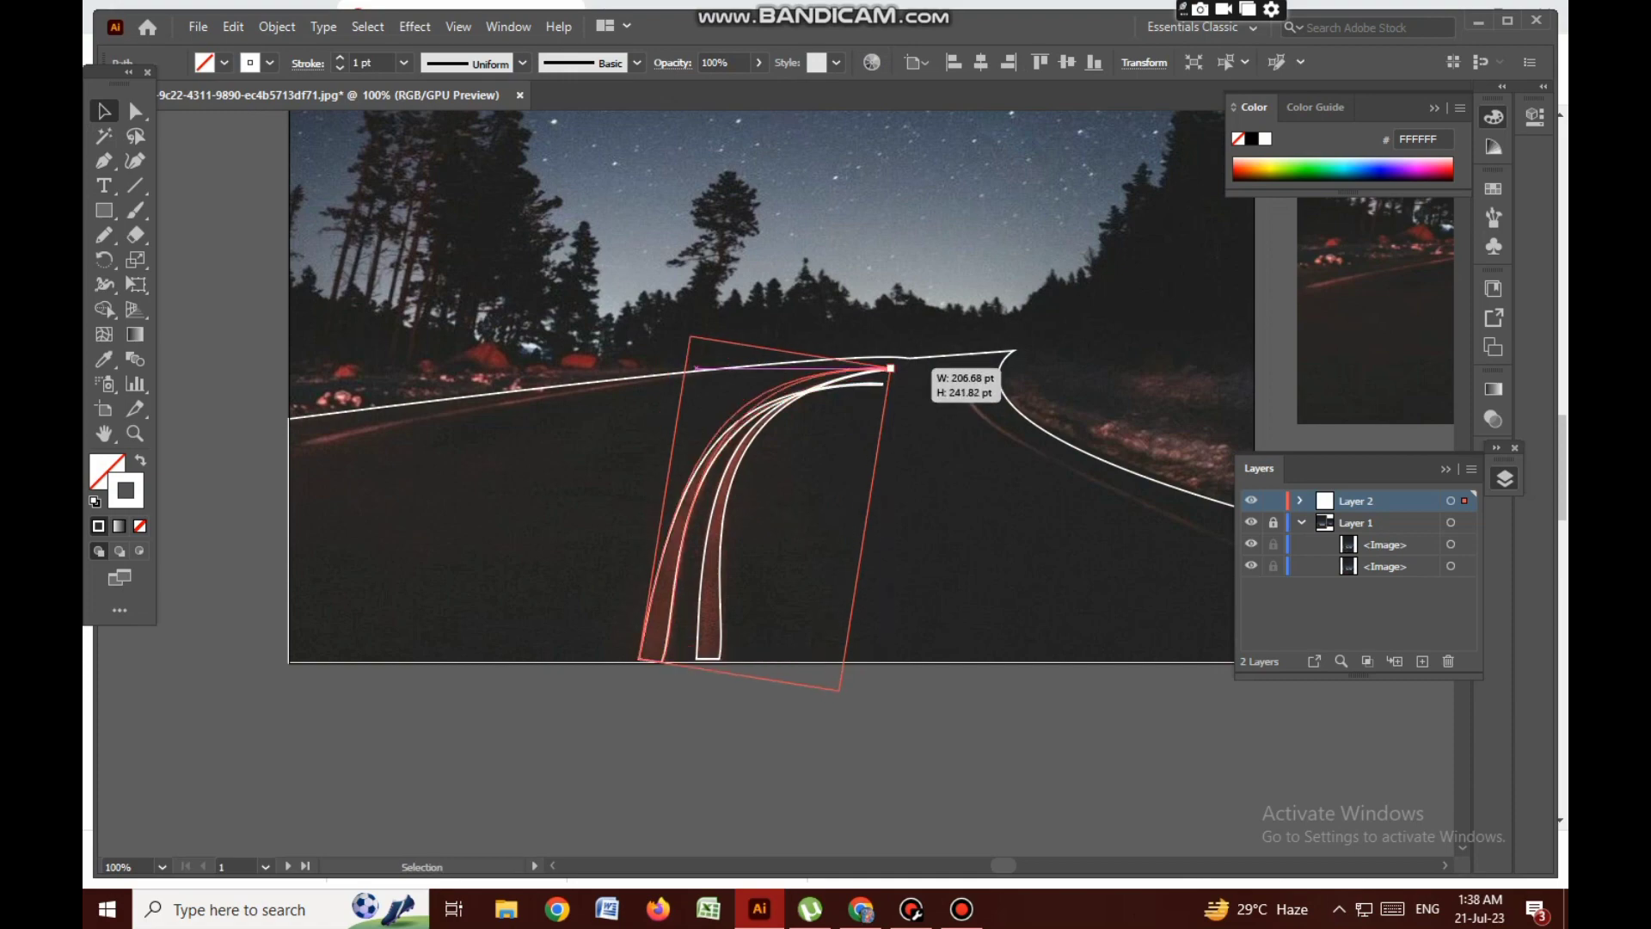
# Place the copied stripe, select all paths and lock the road outline in Layers
pyautogui.moveTo(873, 378); pyautogui.dragTo(887, 430)
pyautogui.hotkey('ctrl', 'a')
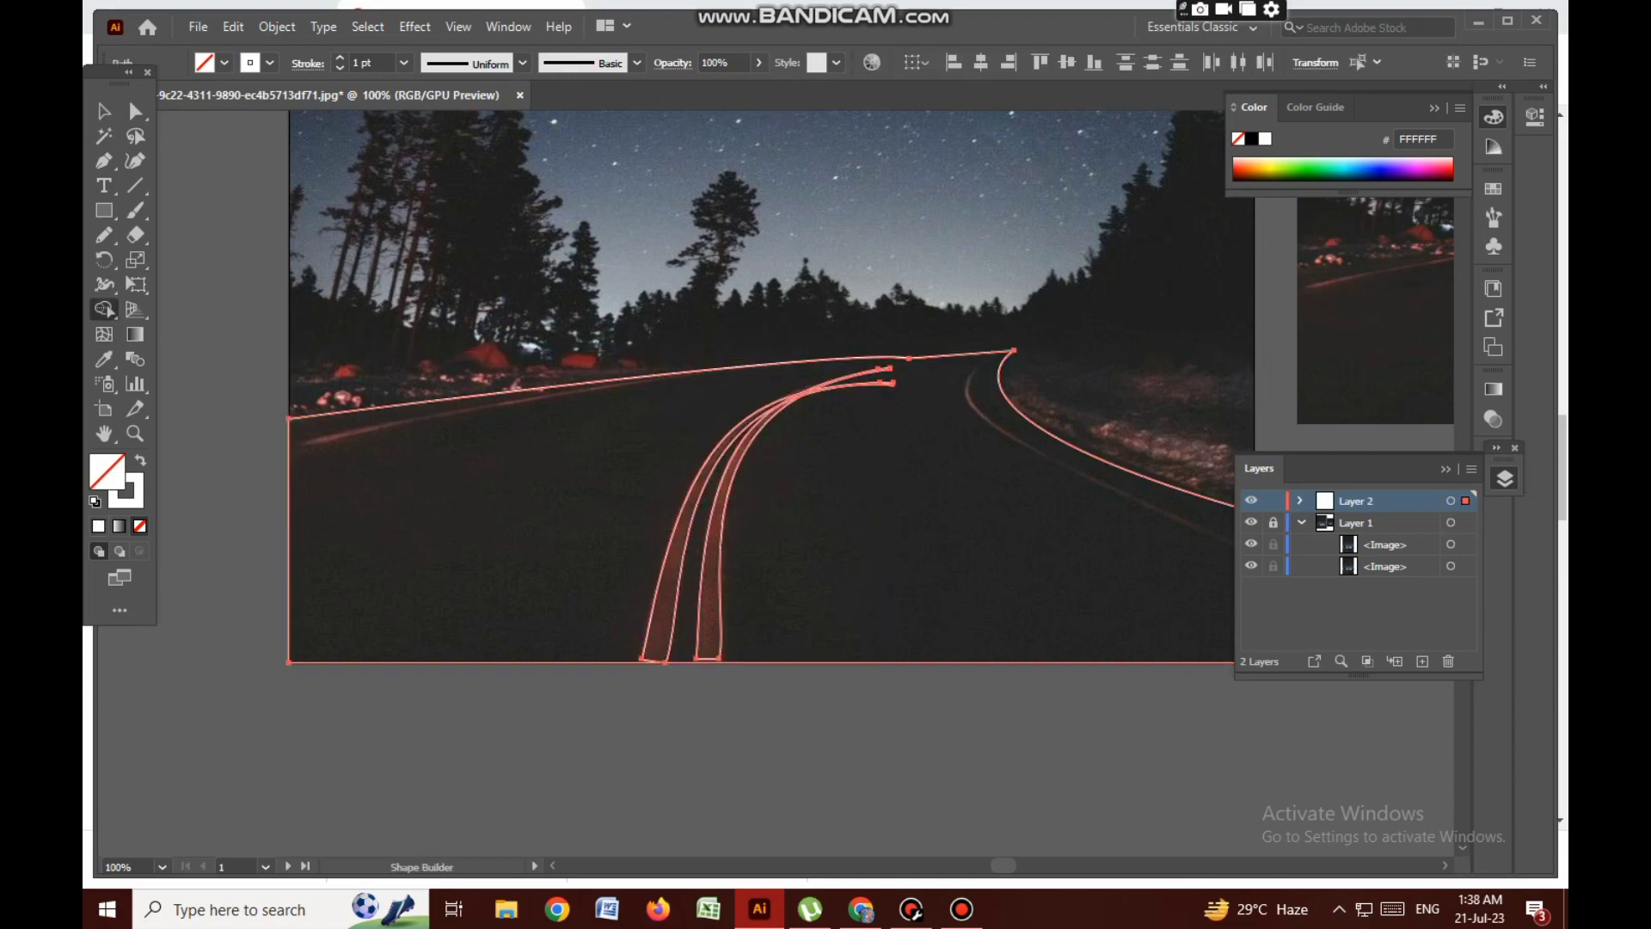
pyautogui.hotkey('shift', 'm')
pyautogui.click(1301, 500)
pyautogui.click(1274, 565)
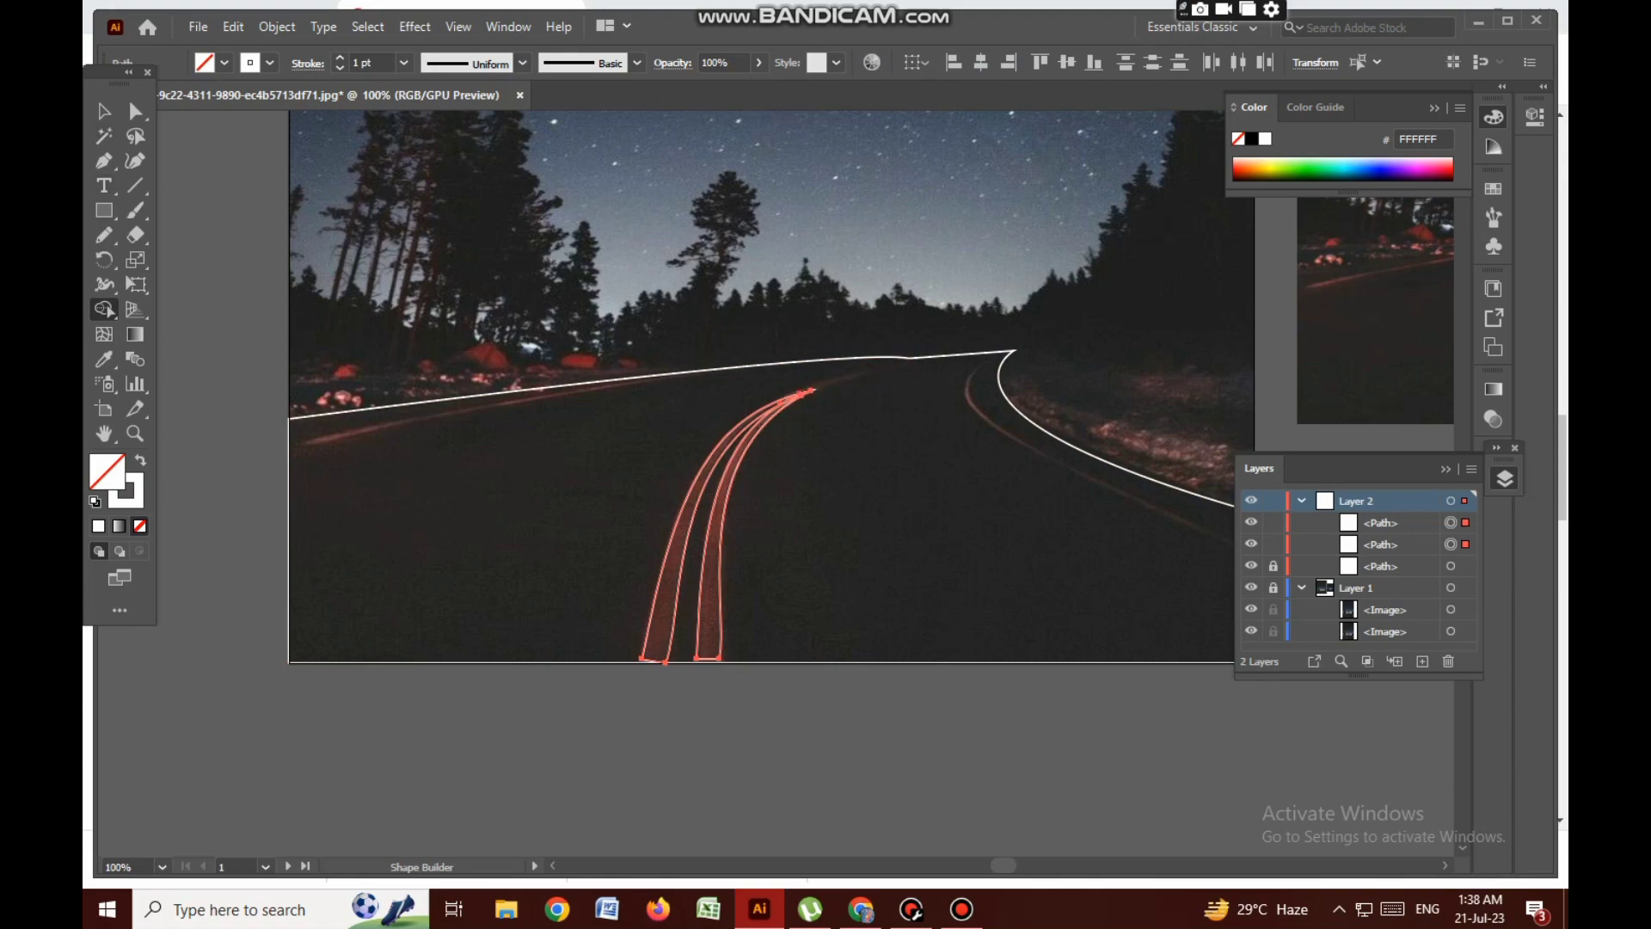
# Select a lane stripe's bottom anchor with Direct Selection to refine its end
pyautogui.scroll(3, 704, 675)
pyautogui.press('a')
pyautogui.click(593, 618)
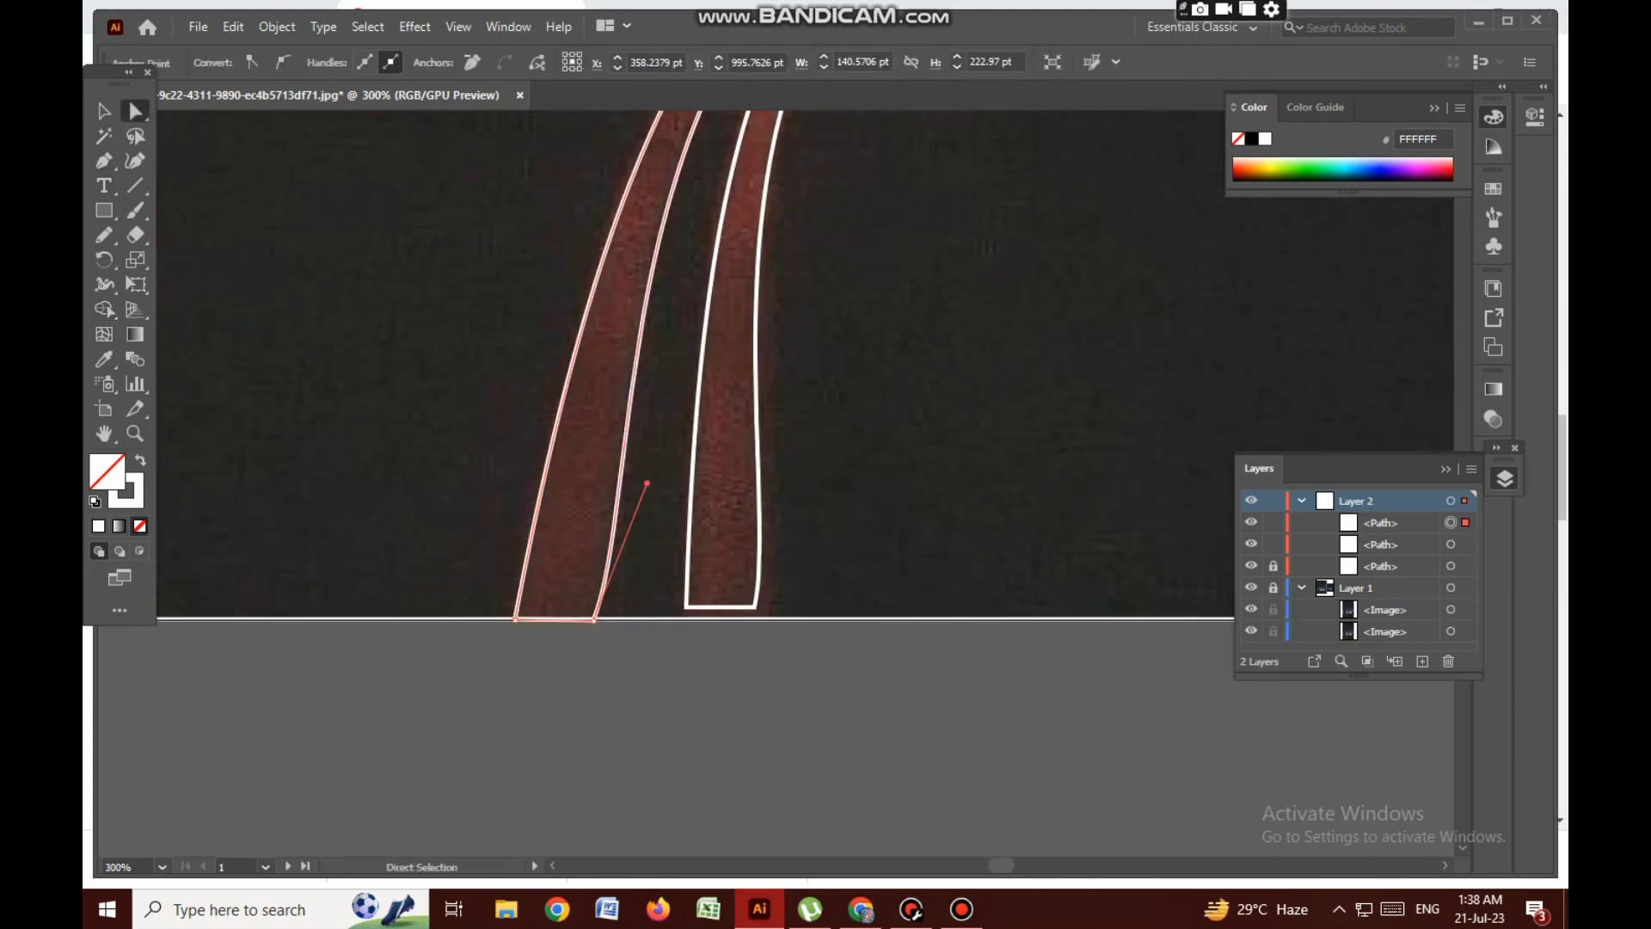
pyautogui.scroll(-2, 596, 449)
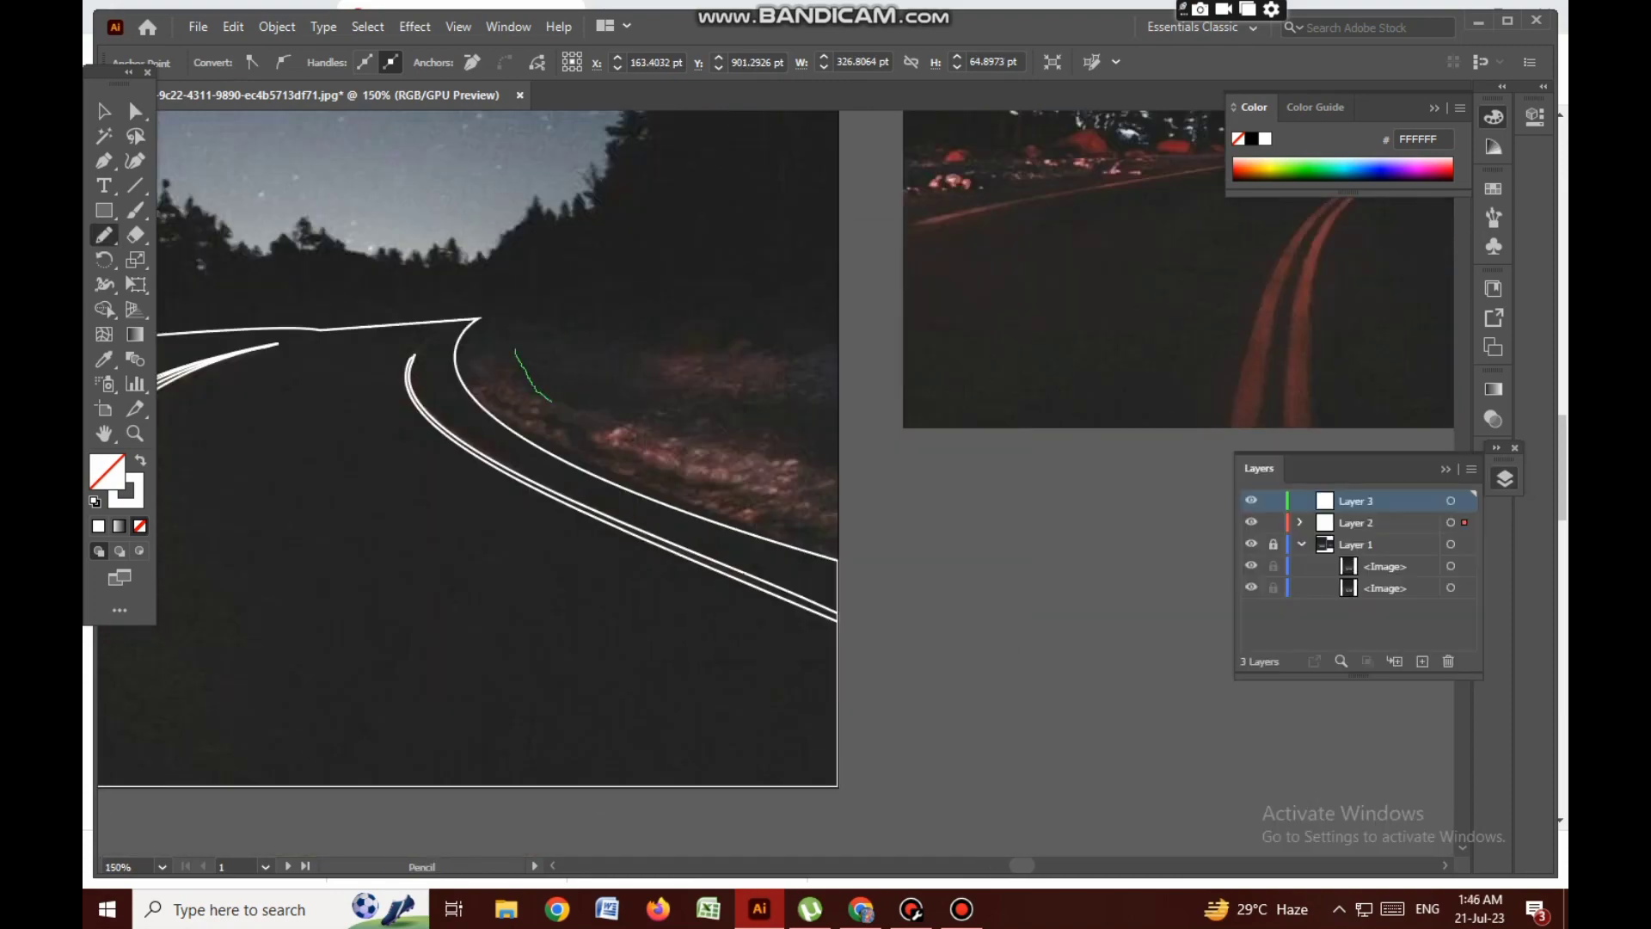
# Pencil-trace closed outlines of the roadside shrub and rocks, undoing one stray stroke
pyautogui.moveTo(550, 400); pyautogui.dragTo(731, 484)
pyautogui.moveTo(838, 542); pyautogui.dragTo(632, 421)
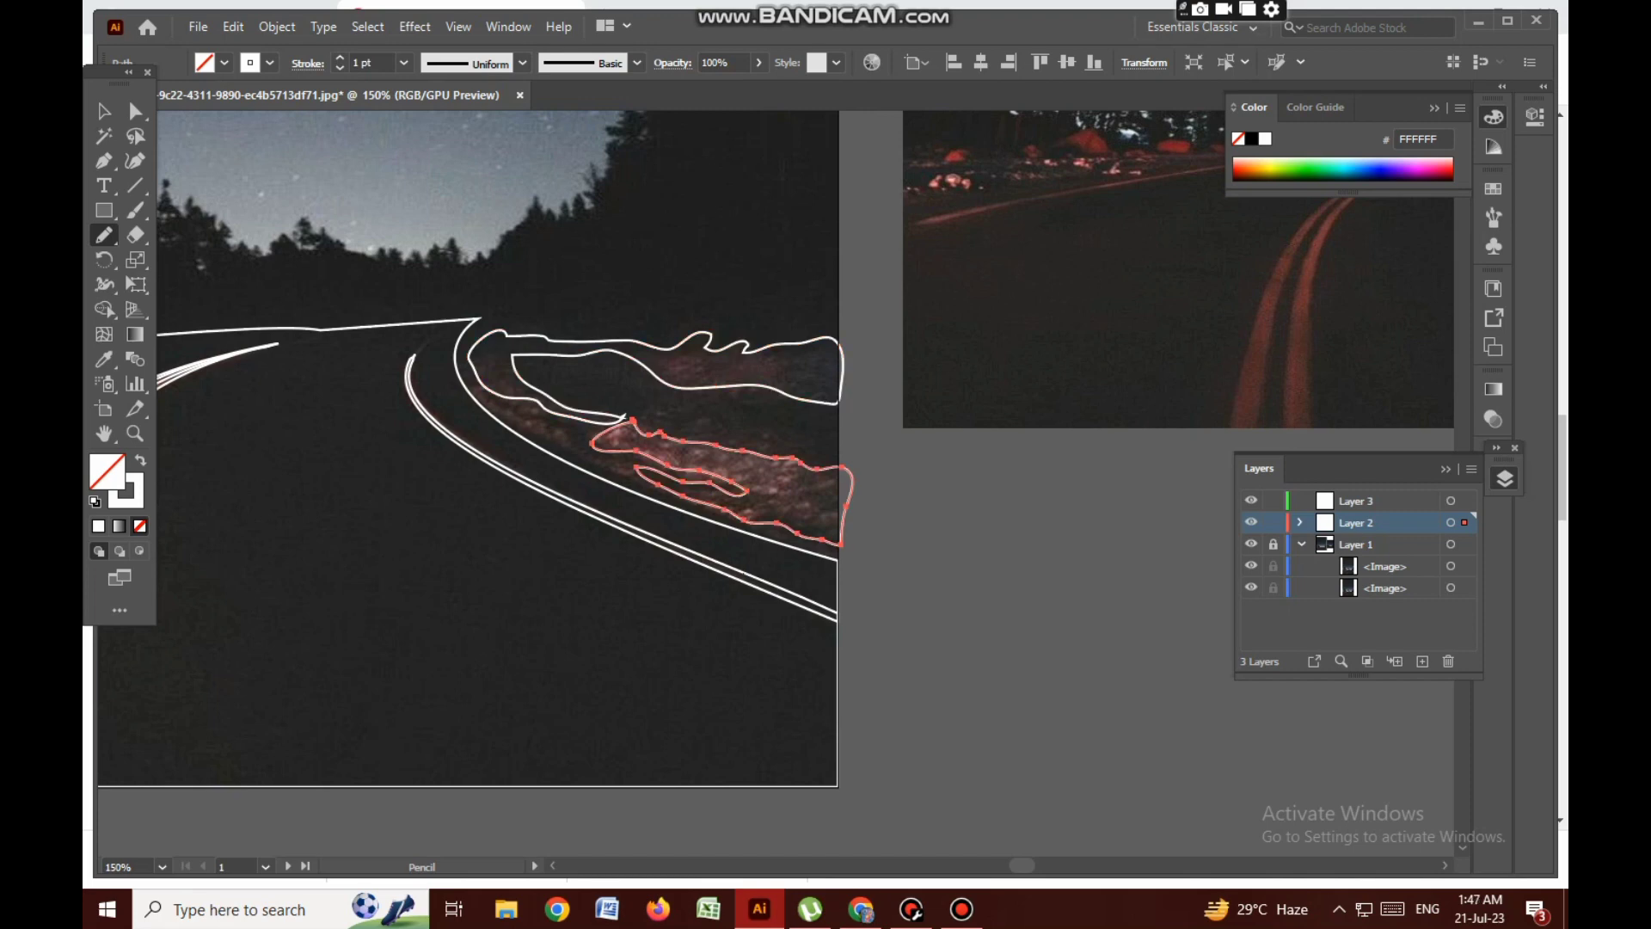
pyautogui.hscroll(-8, 804, 448)
pyautogui.hscroll(-3, 804, 448)
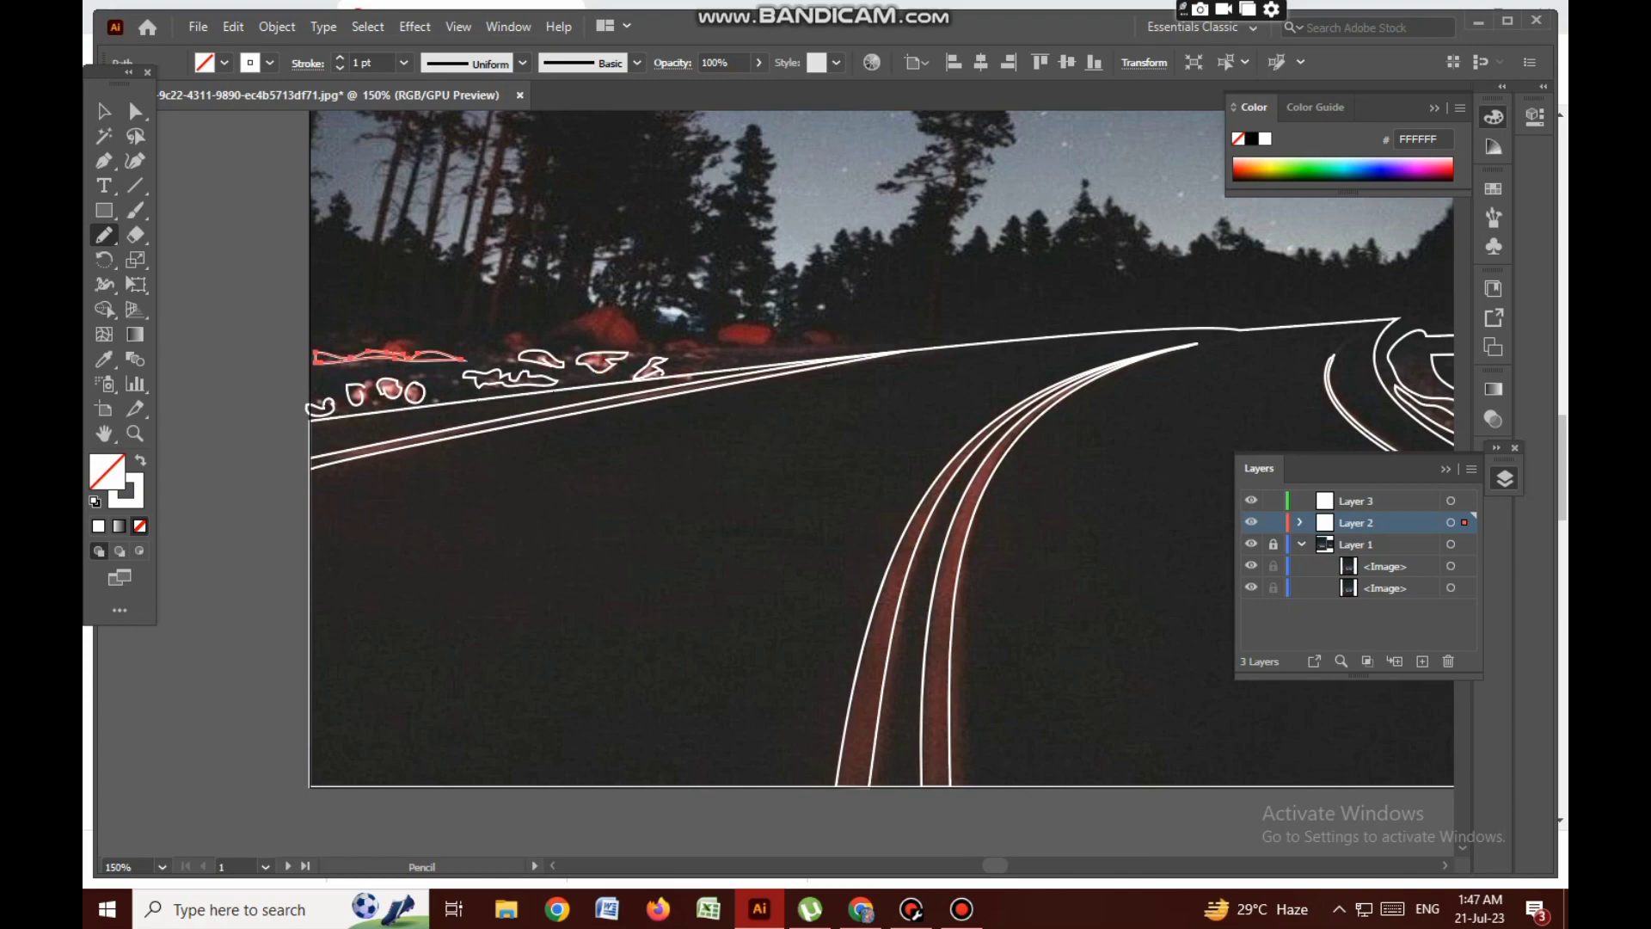
pyautogui.hotkey('ctrl', 'z')
pyautogui.moveTo(712, 356); pyautogui.dragTo(727, 354)
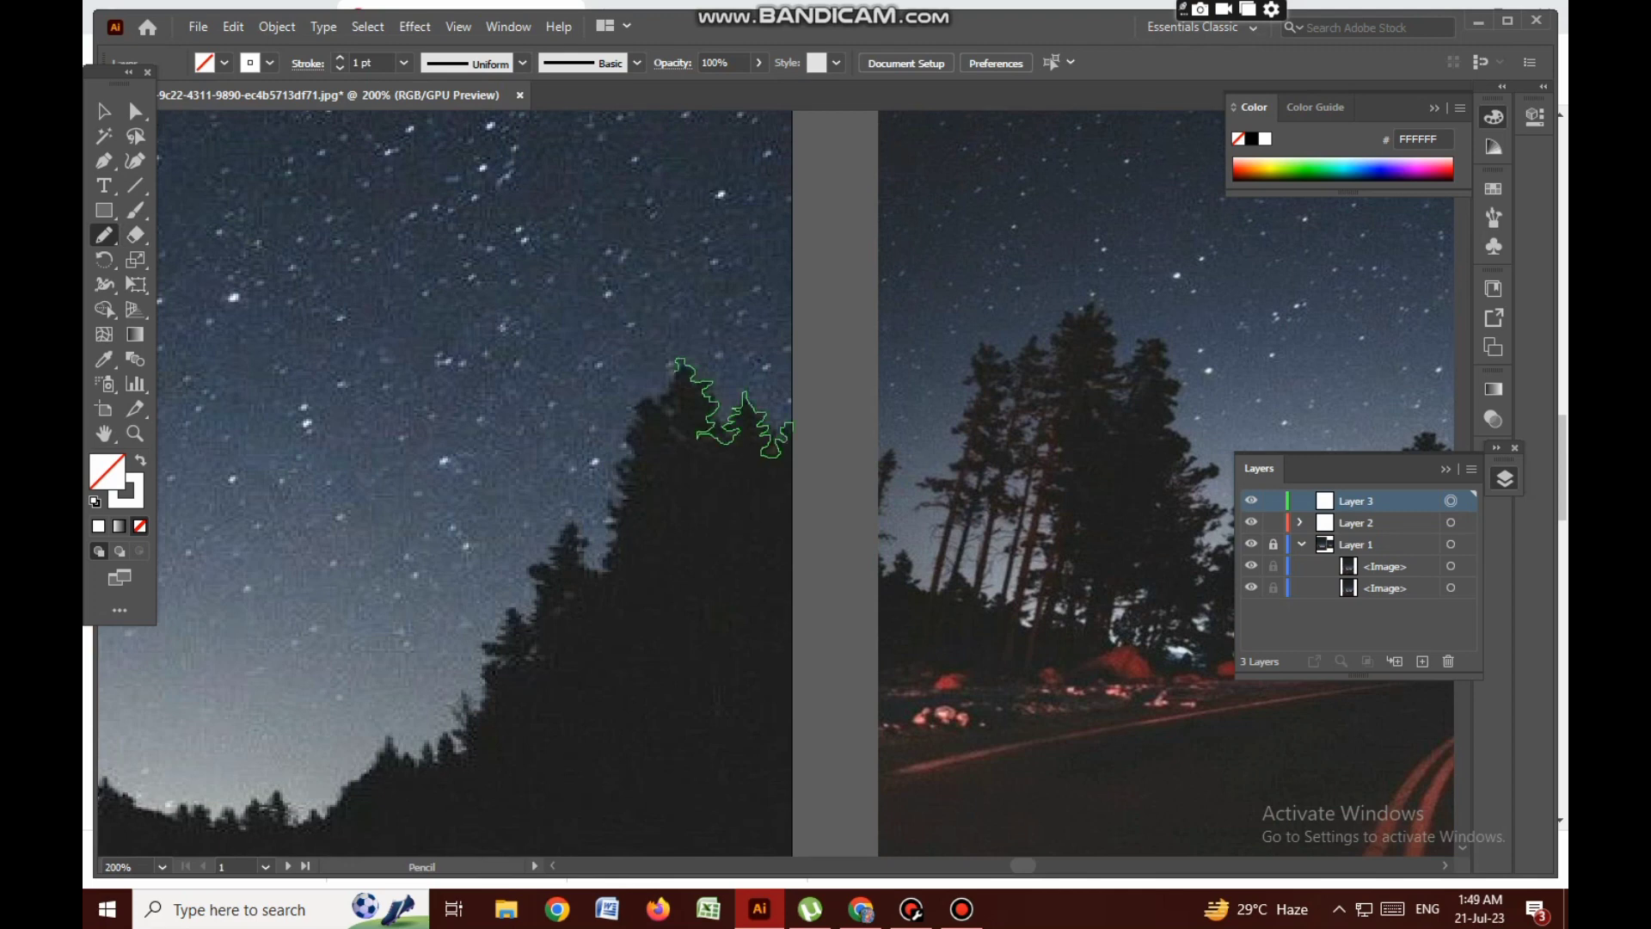
# Confirm the Pencil Tool Options and trace down the treetop silhouette
pyautogui.doubleClick(104, 234)
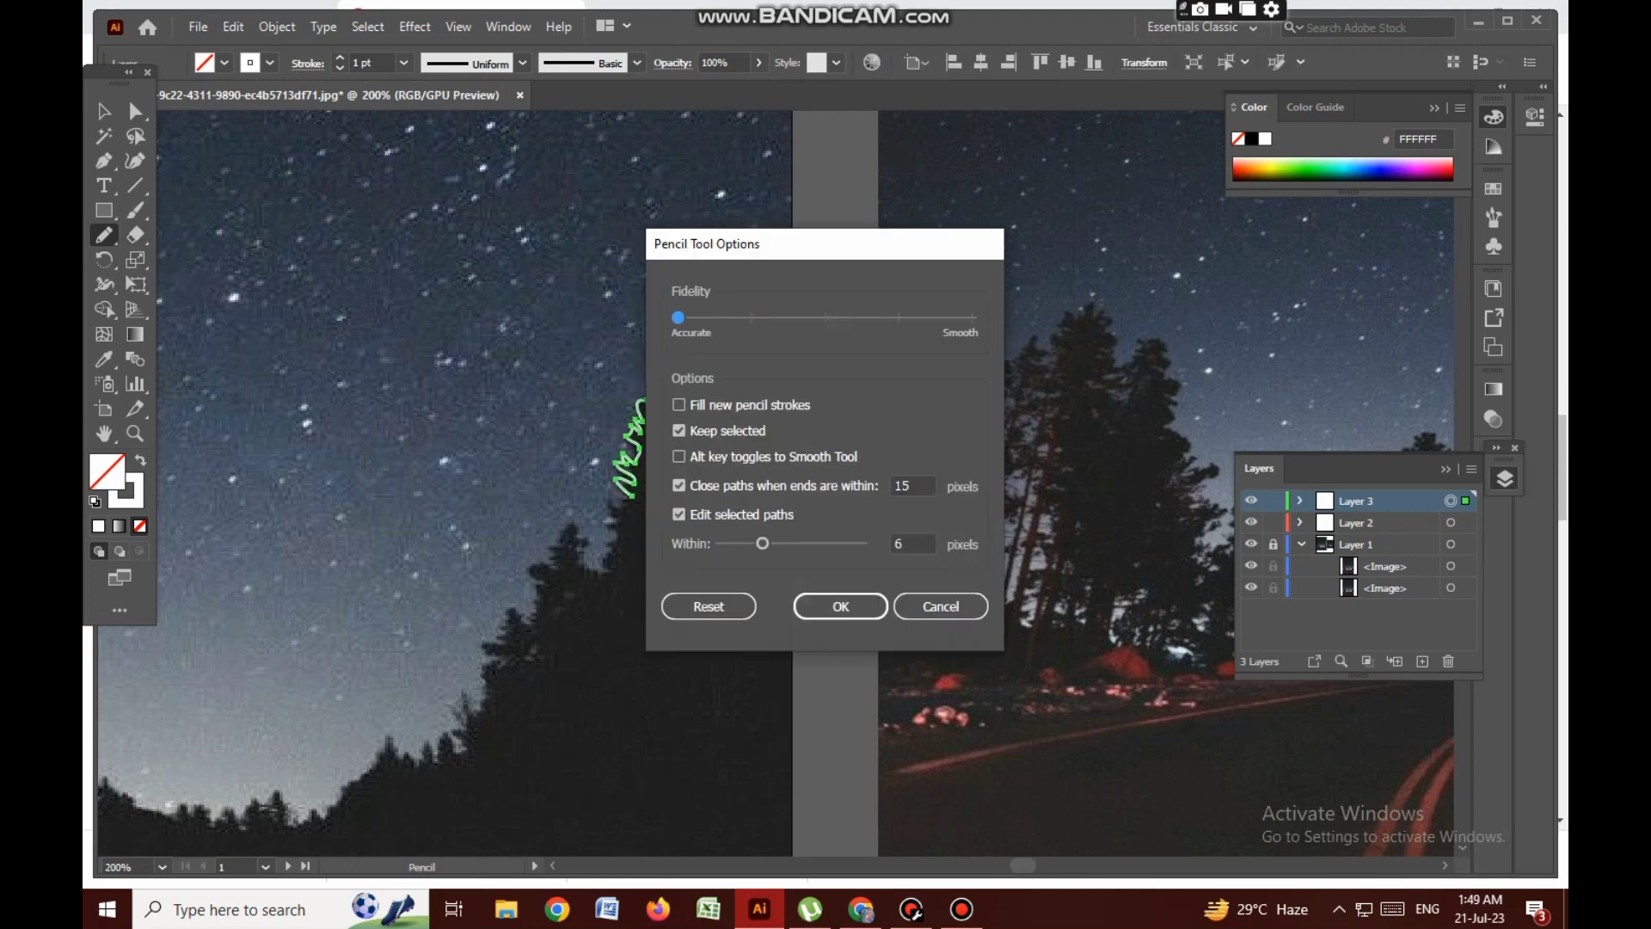
pyautogui.press('Return')
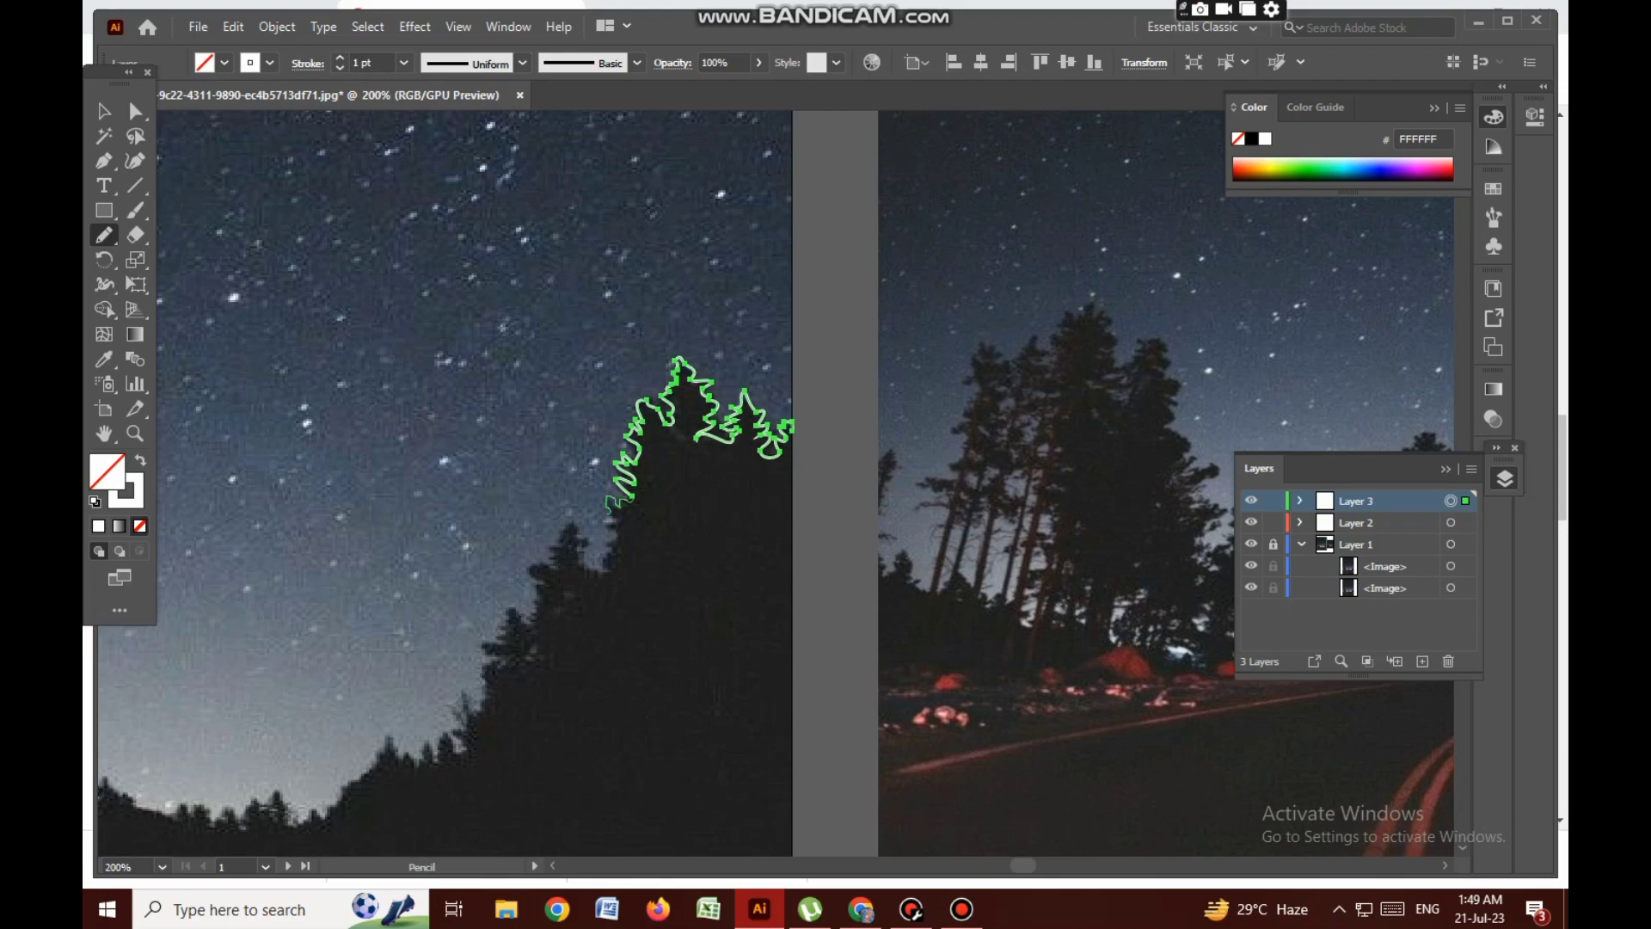
pyautogui.moveTo(535, 613); pyautogui.dragTo(469, 713)
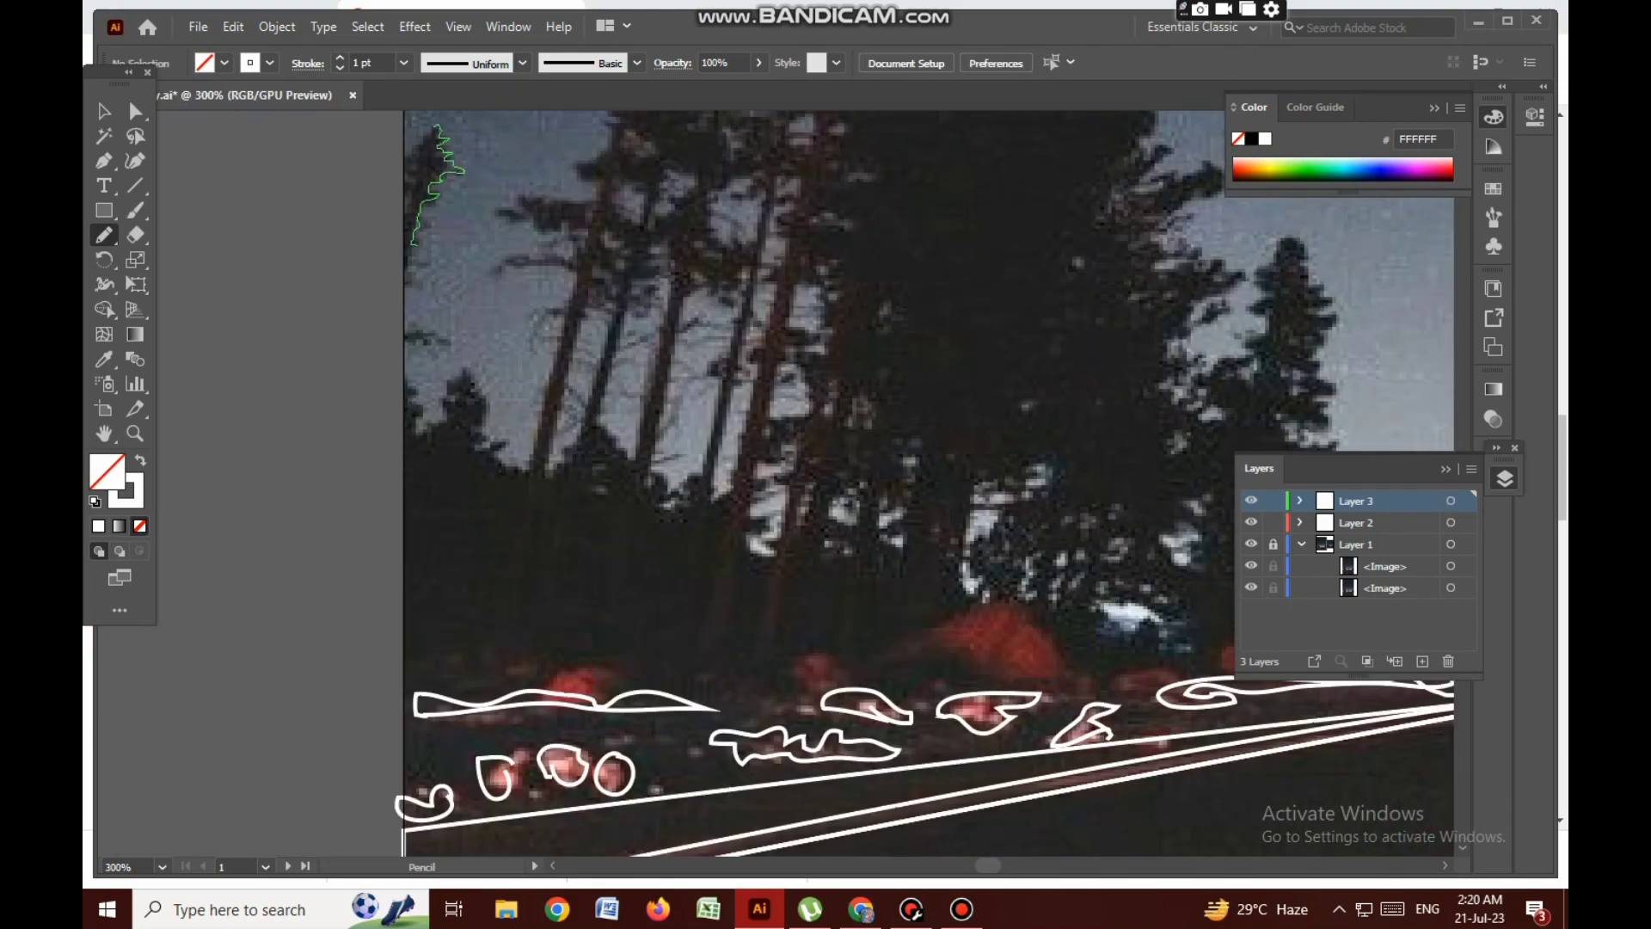
# Continue the freehand treeline outline along the trees' edge and bottom
pyautogui.moveTo(469, 365); pyautogui.dragTo(534, 471)
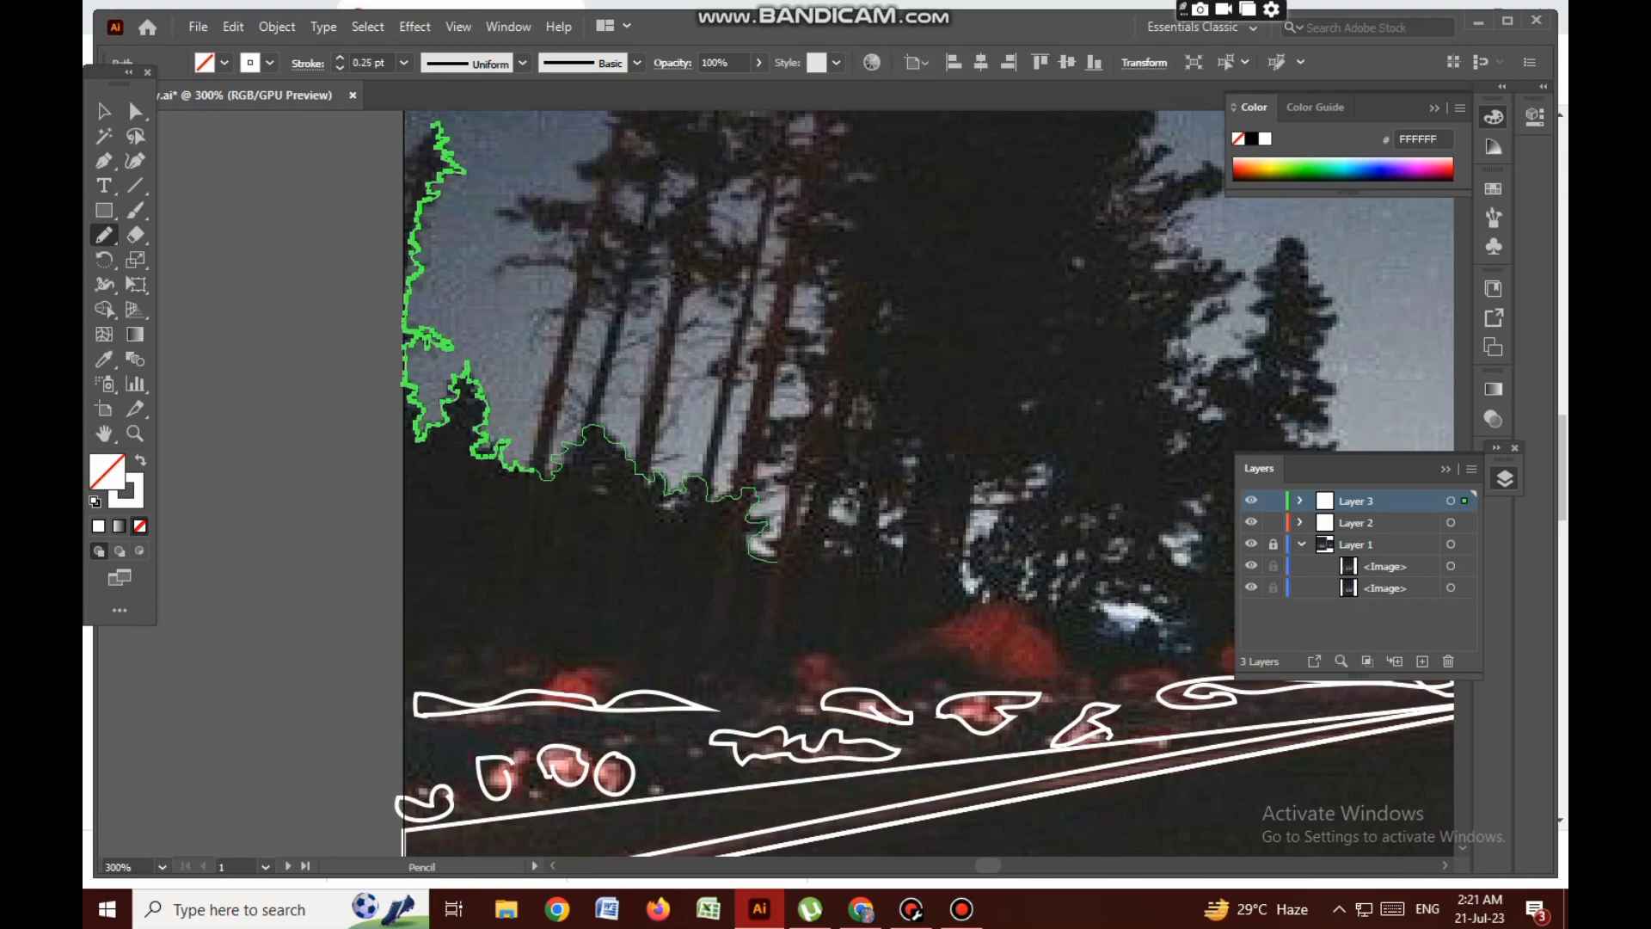
pyautogui.moveTo(778, 559); pyautogui.dragTo(619, 594)
pyautogui.moveTo(768, 632); pyautogui.dragTo(813, 187)
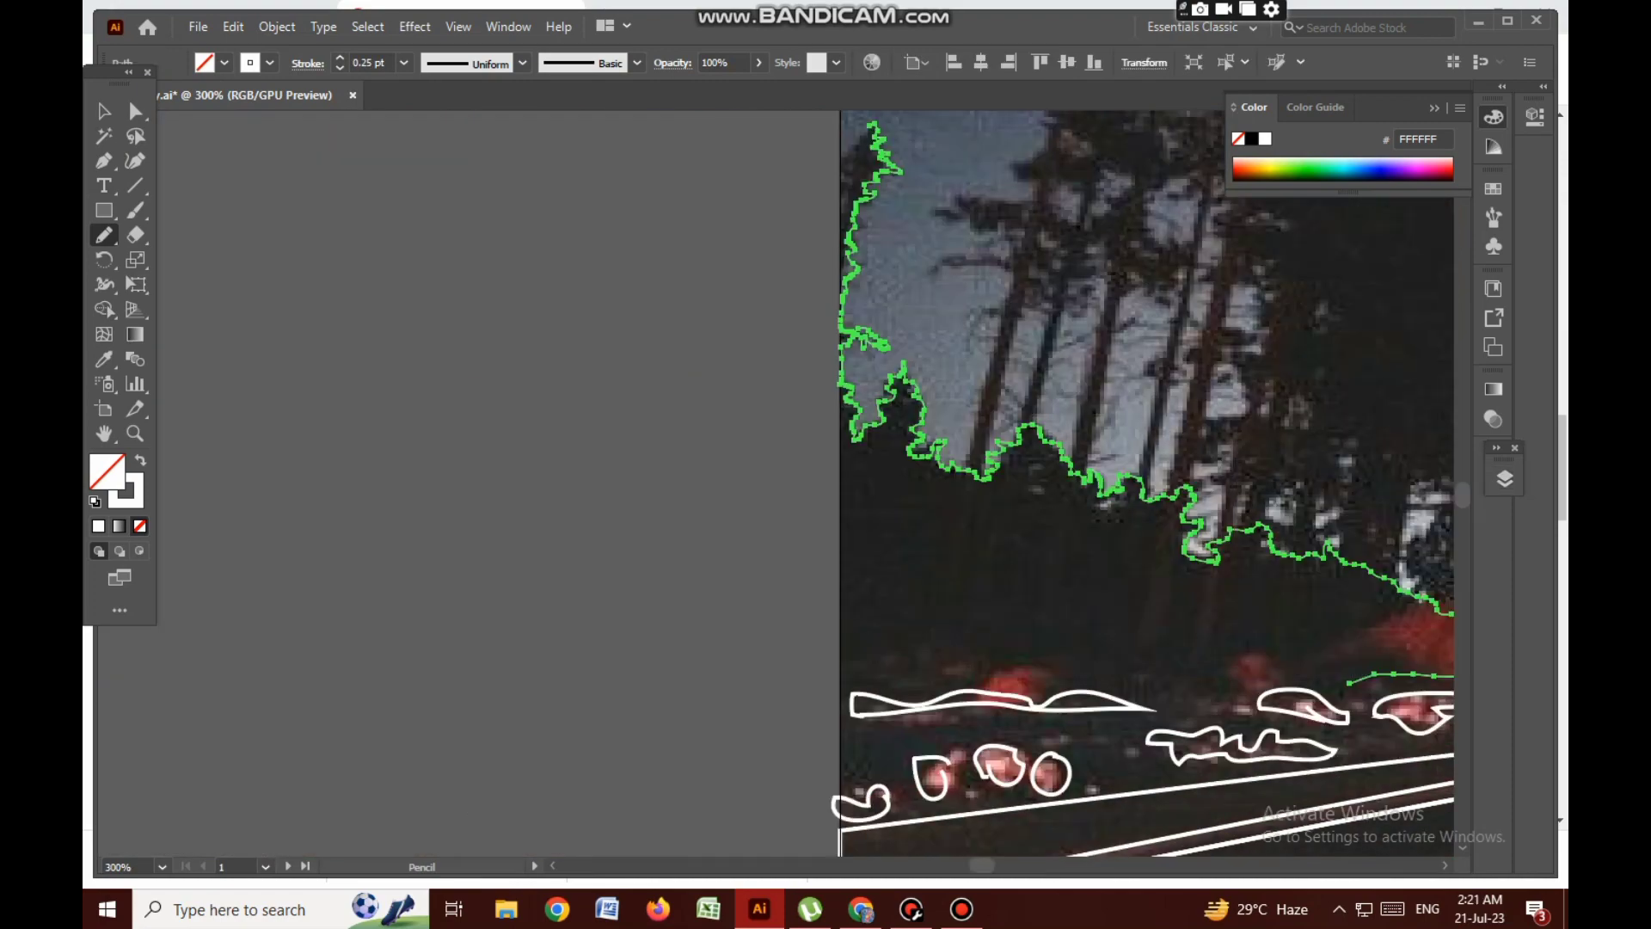
pyautogui.moveTo(1032, 430); pyautogui.dragTo(450, 793)
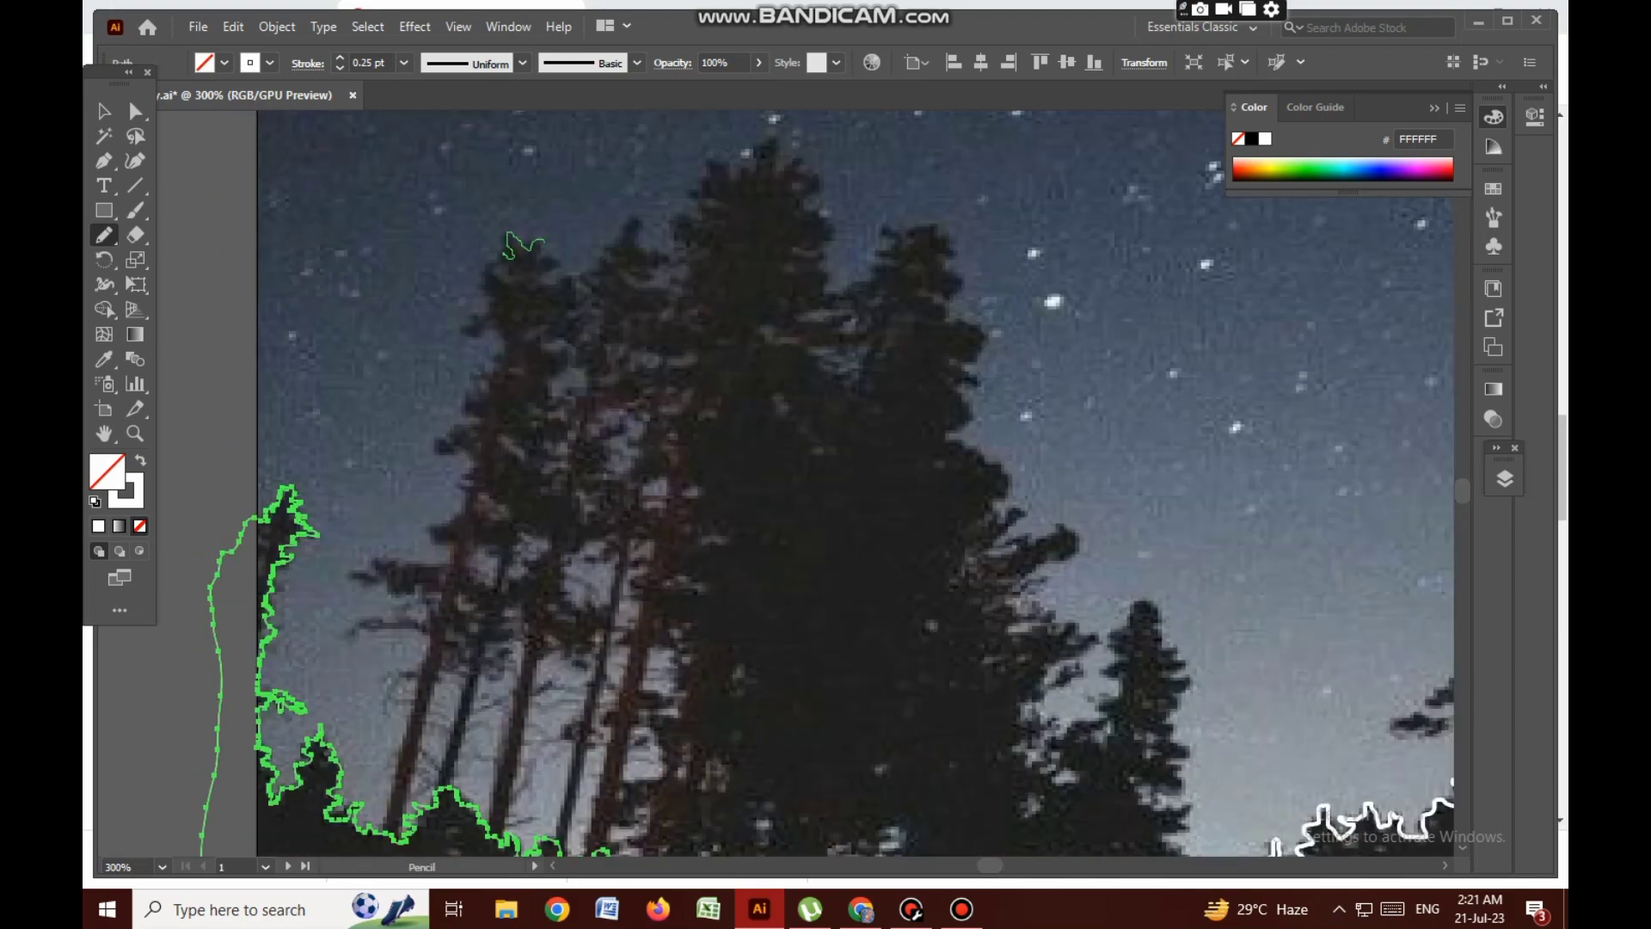
# Outline the tall pine's top and three lower branches as closed freehand shapes
pyautogui.moveTo(549, 334); pyautogui.dragTo(541, 242)
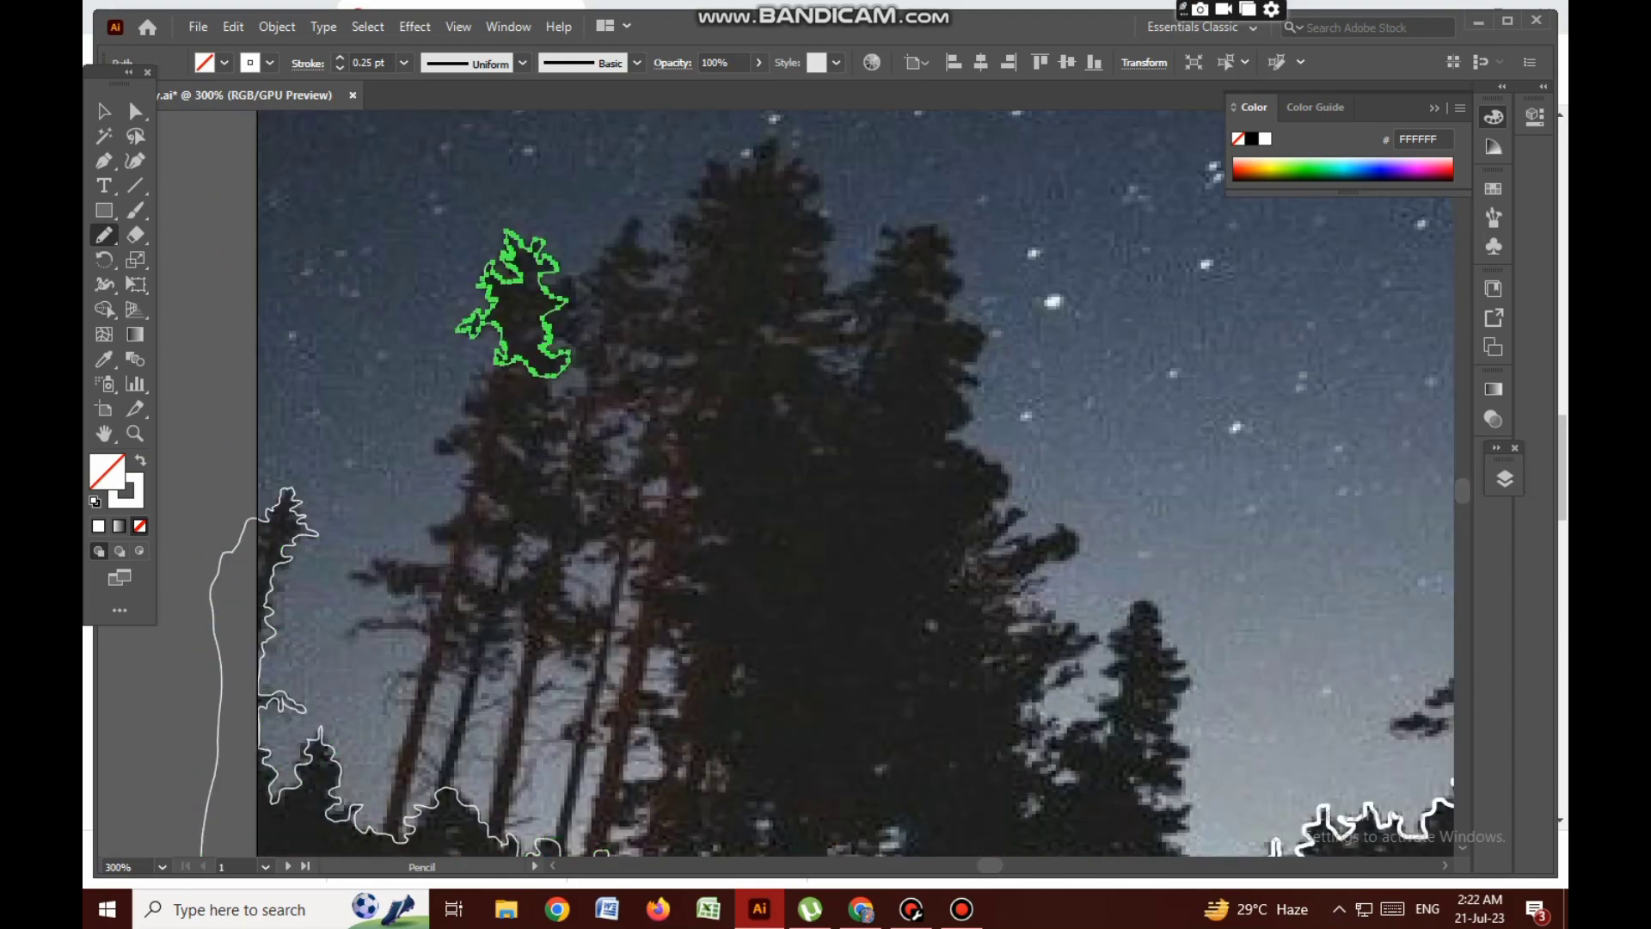
pyautogui.moveTo(492, 465); pyautogui.dragTo(477, 368)
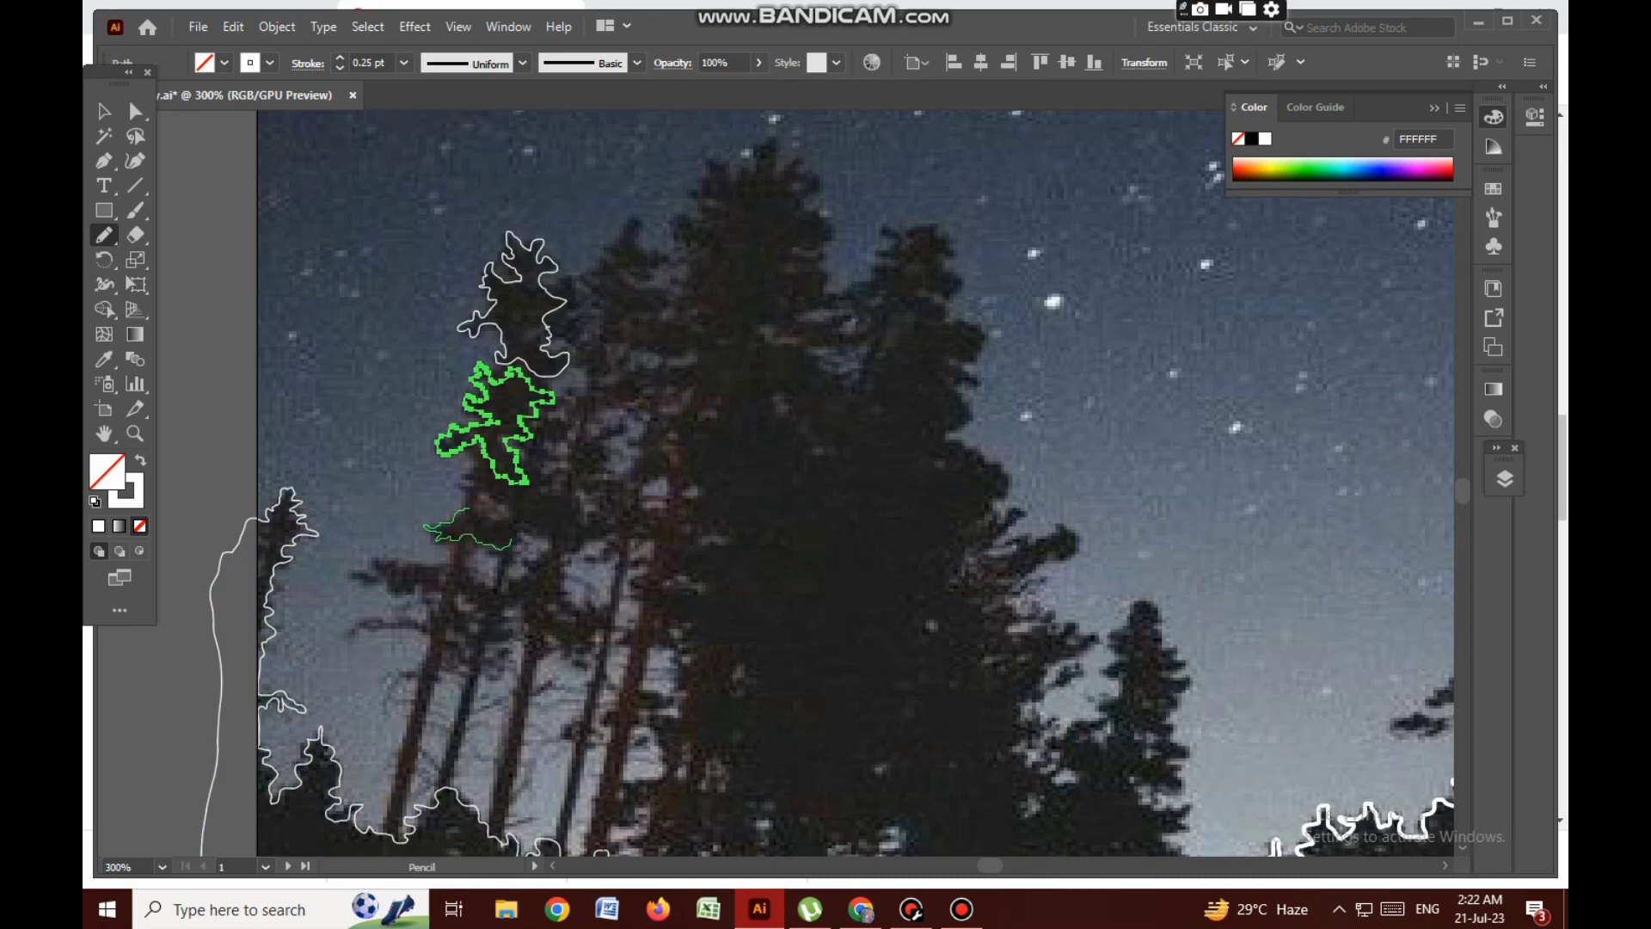
pyautogui.moveTo(512, 544)
pyautogui.mouseDown()
pyautogui.moveTo(471, 509)
pyautogui.moveTo(371, 563)
pyautogui.mouseUp()
pyautogui.moveTo(479, 618)
pyautogui.mouseDown()
pyautogui.moveTo(355, 575)
pyautogui.moveTo(475, 651)
pyautogui.mouseUp()
# Select the pine branch outlines, then trace the second pine and another pine top
pyautogui.press('v')
pyautogui.click(495, 481)
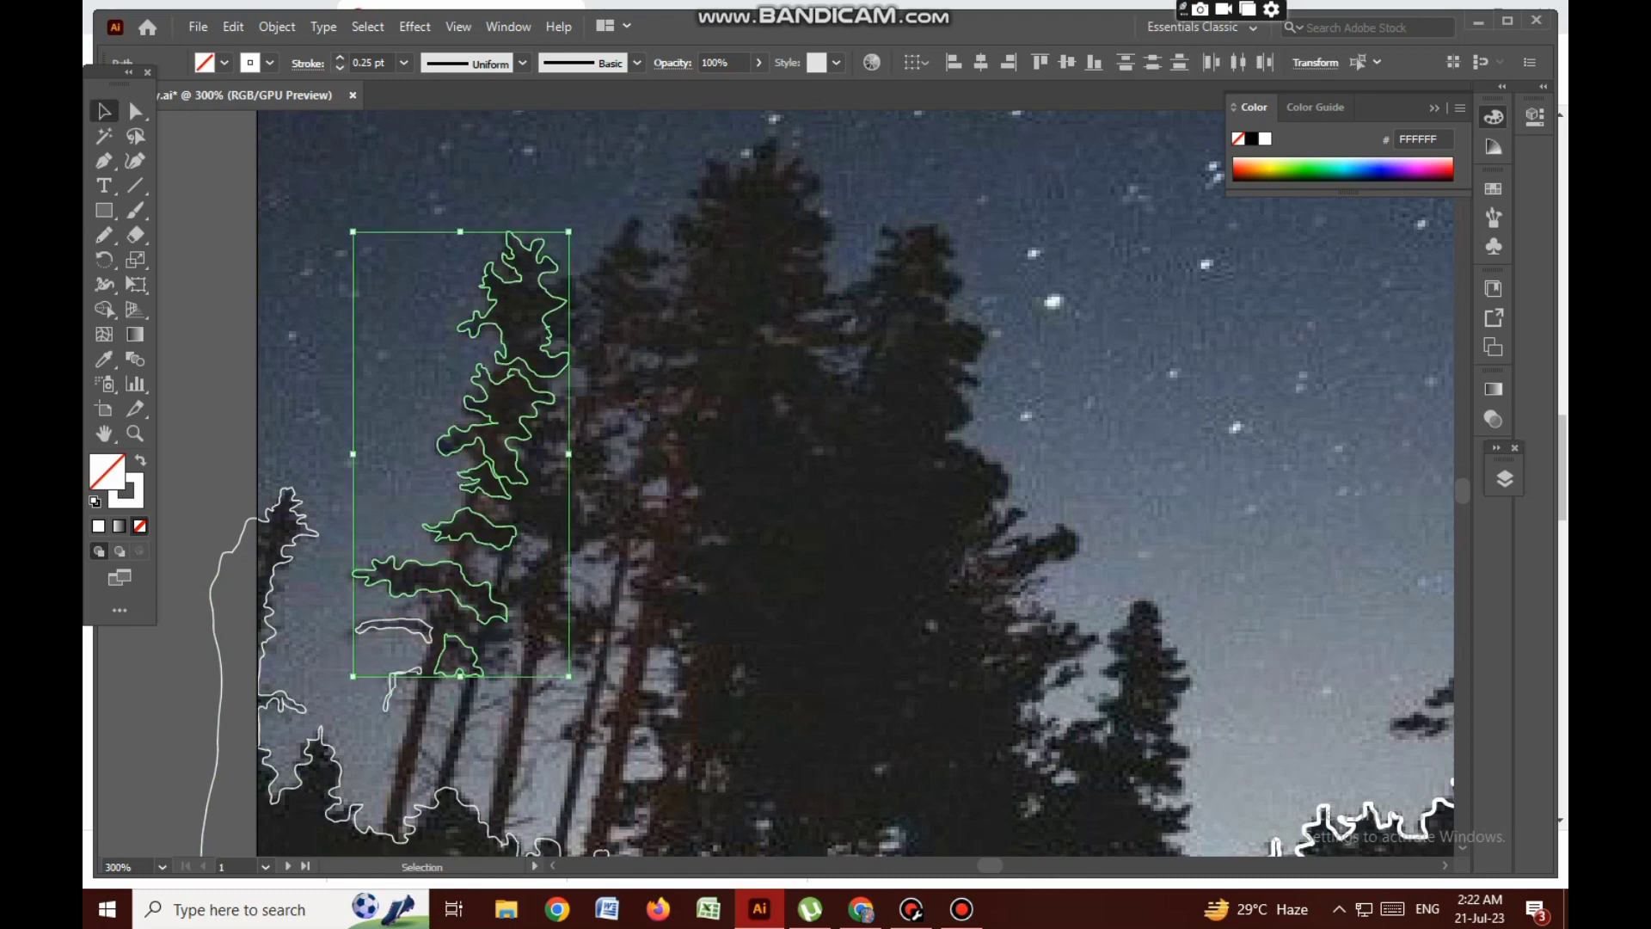
pyautogui.press('n')
pyautogui.moveTo(606, 258); pyautogui.dragTo(632, 217)
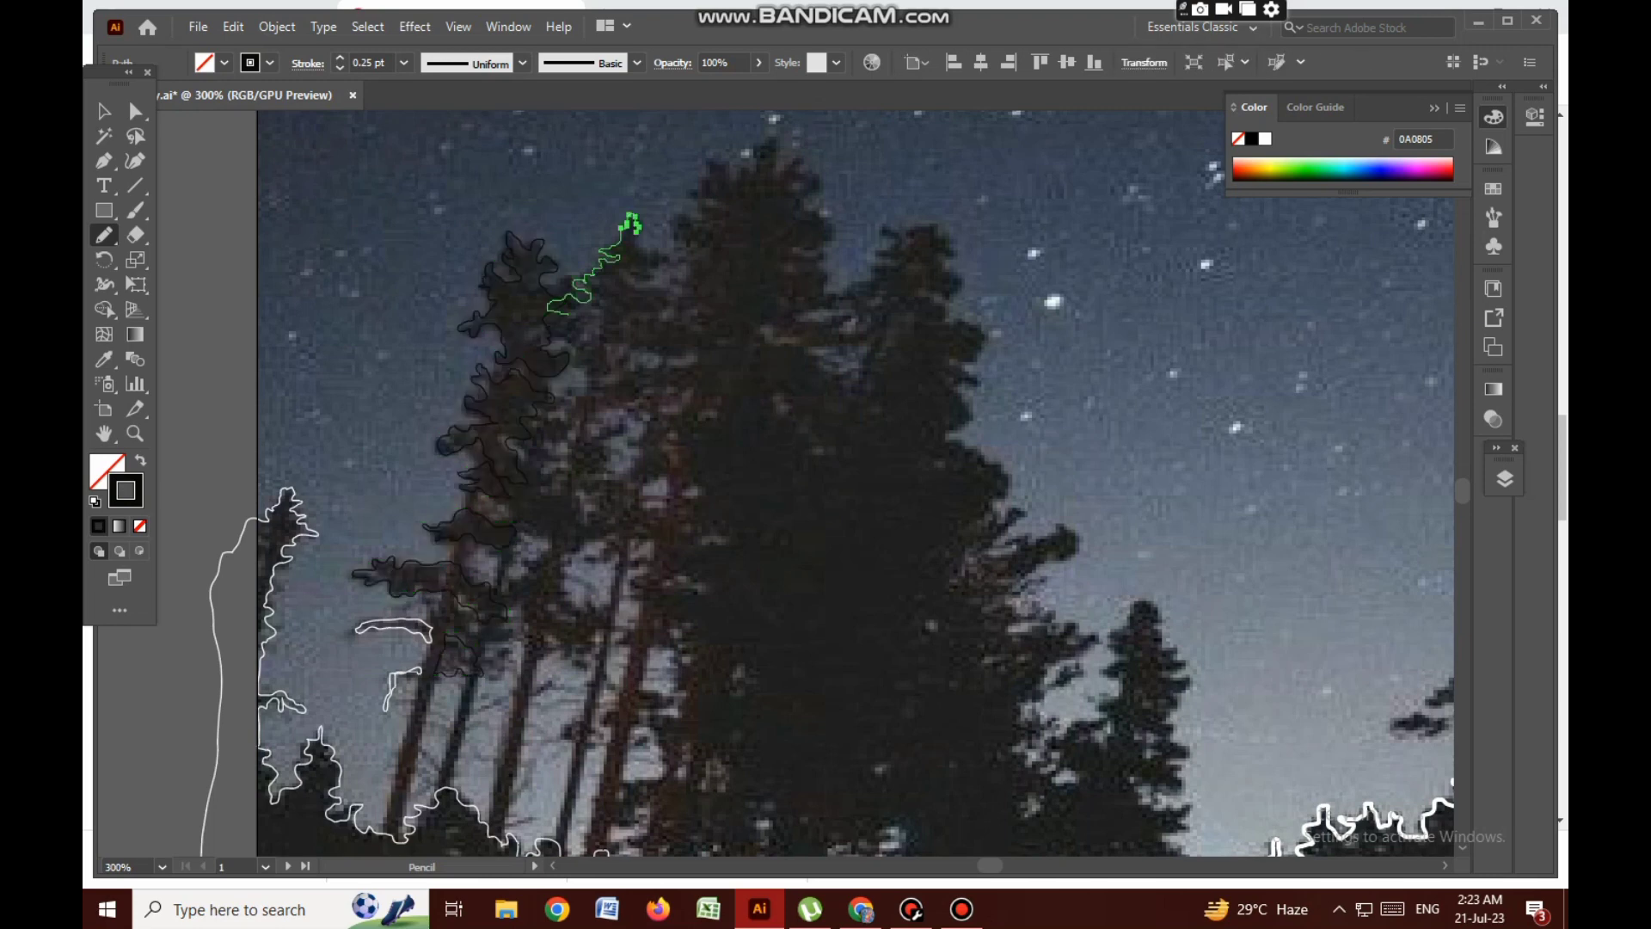
pyautogui.moveTo(519, 527); pyautogui.dragTo(503, 606)
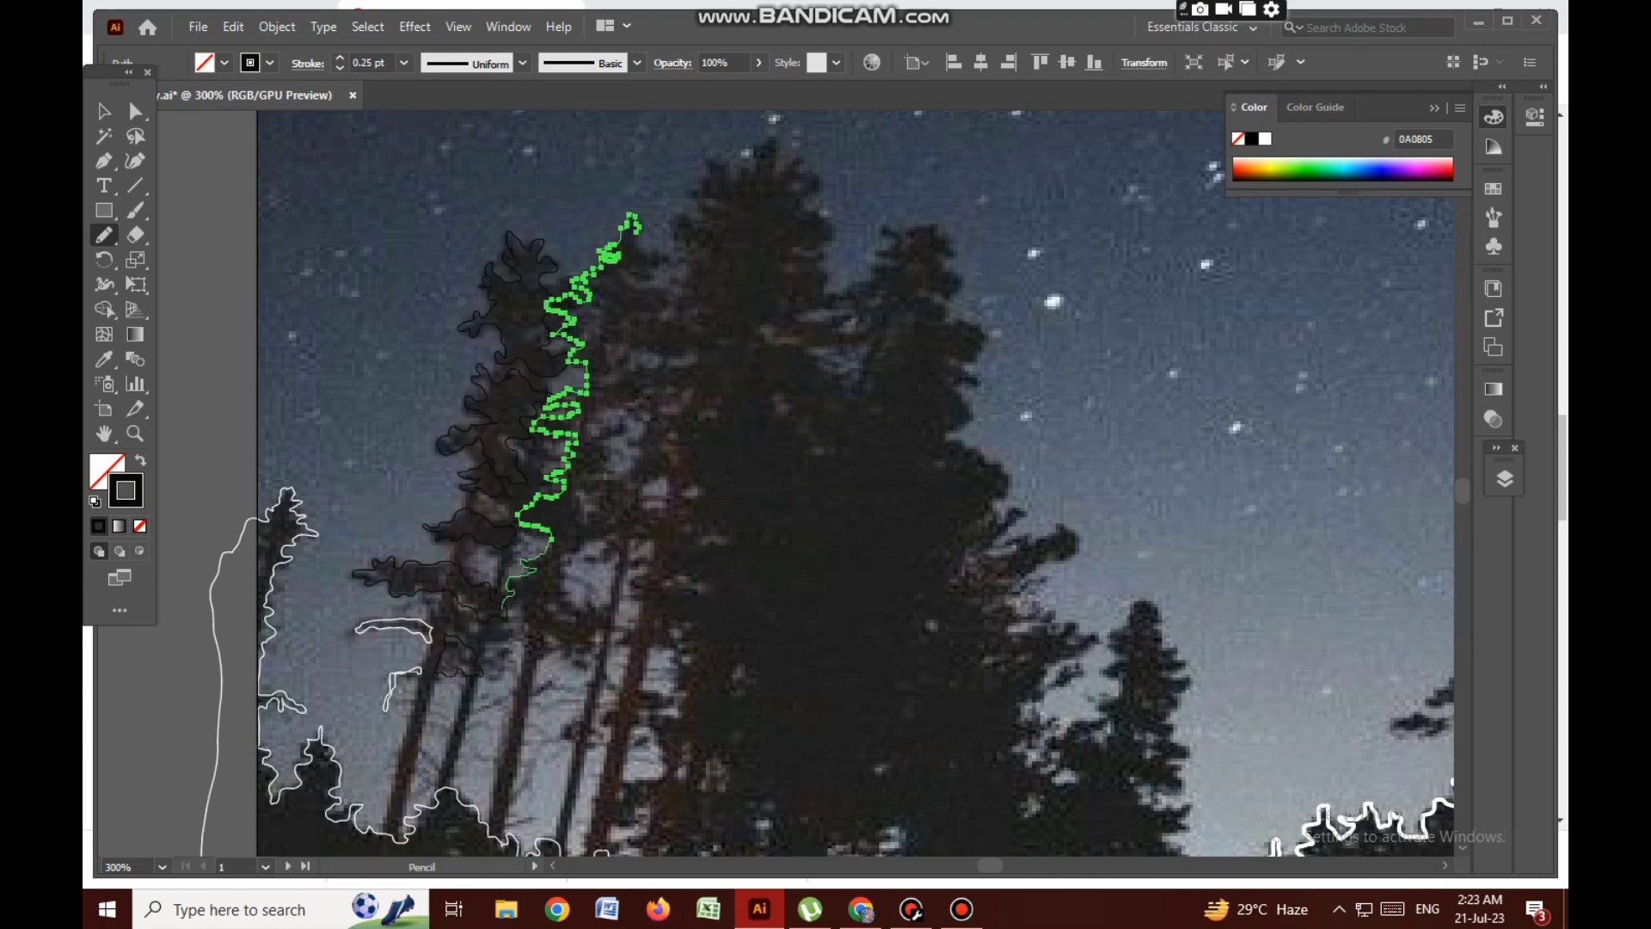
pyautogui.moveTo(516, 529); pyautogui.dragTo(628, 331)
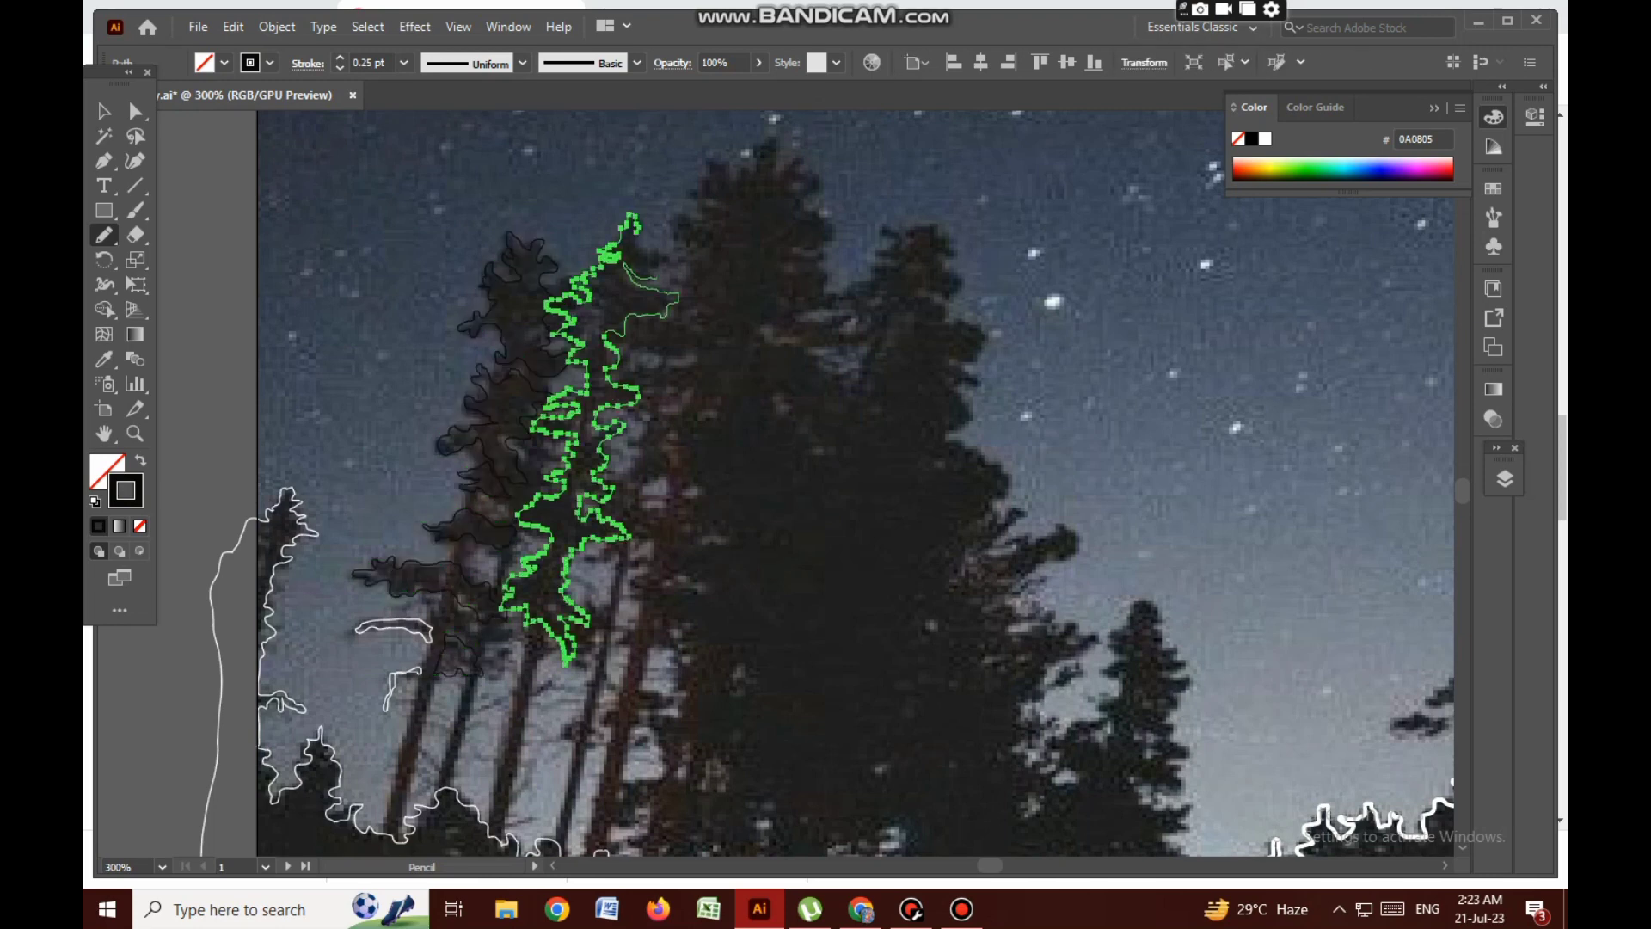
pyautogui.moveTo(753, 170); pyautogui.dragTo(680, 215)
pyautogui.moveTo(683, 314); pyautogui.dragTo(670, 419)
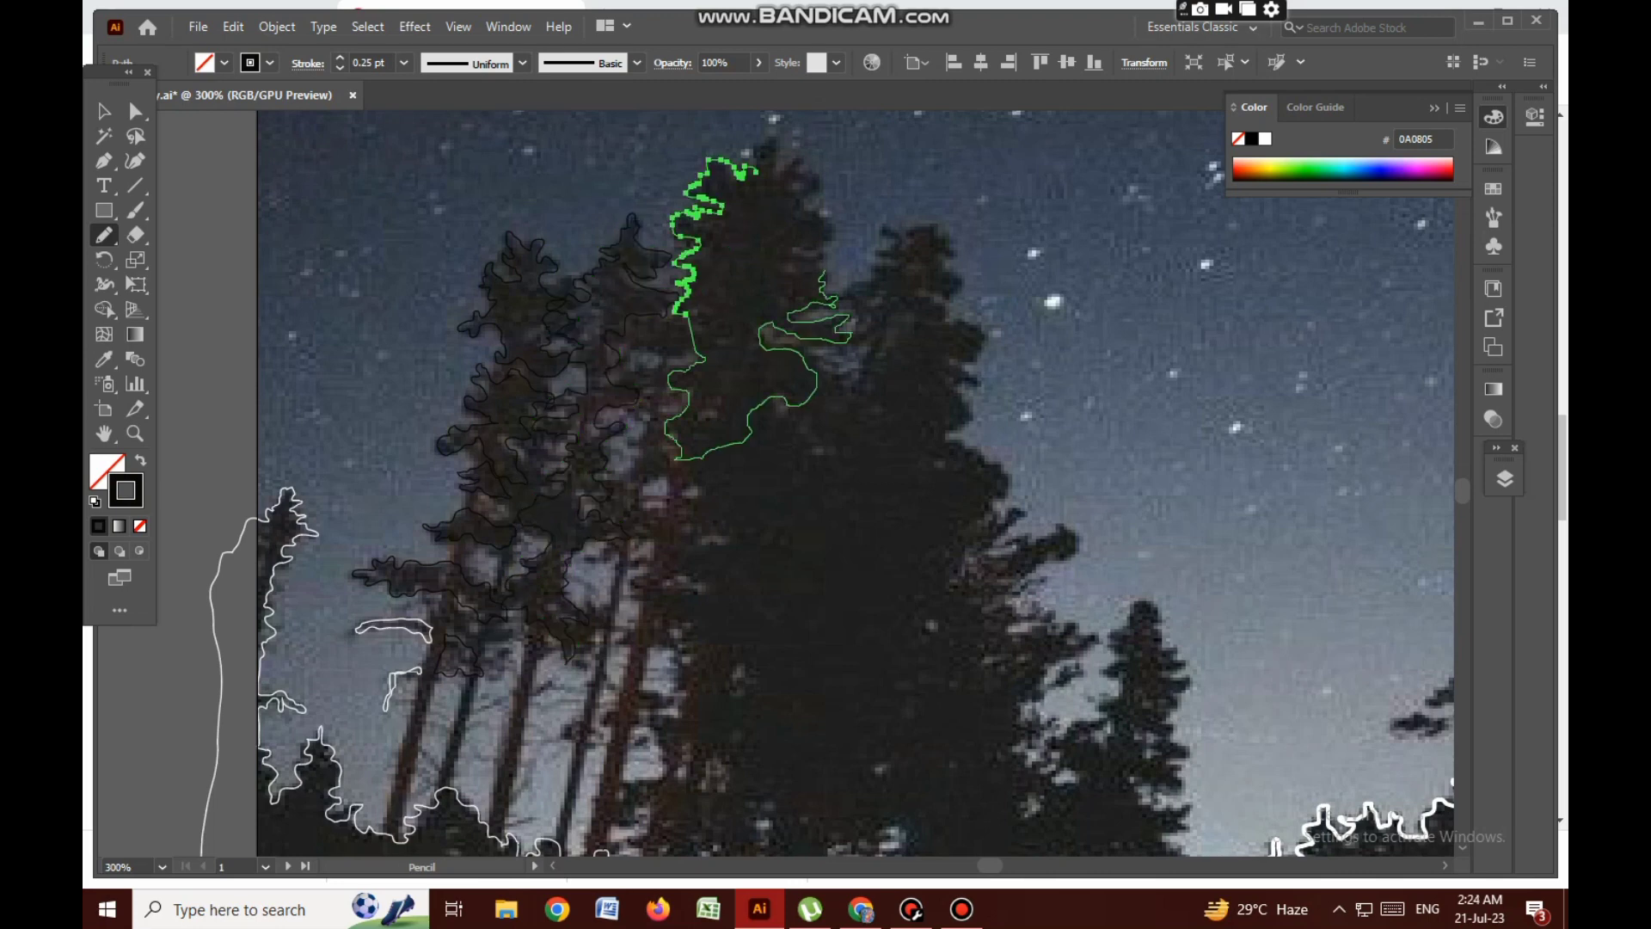
pyautogui.moveTo(756, 172); pyautogui.dragTo(755, 170)
# Trace the tall pine's right edge up to its top, undoing a stray stroke
pyautogui.moveTo(632, 511)
pyautogui.mouseDown()
pyautogui.moveTo(662, 526)
pyautogui.moveTo(628, 559)
pyautogui.mouseUp()
pyautogui.hscroll(5, 628, 563)
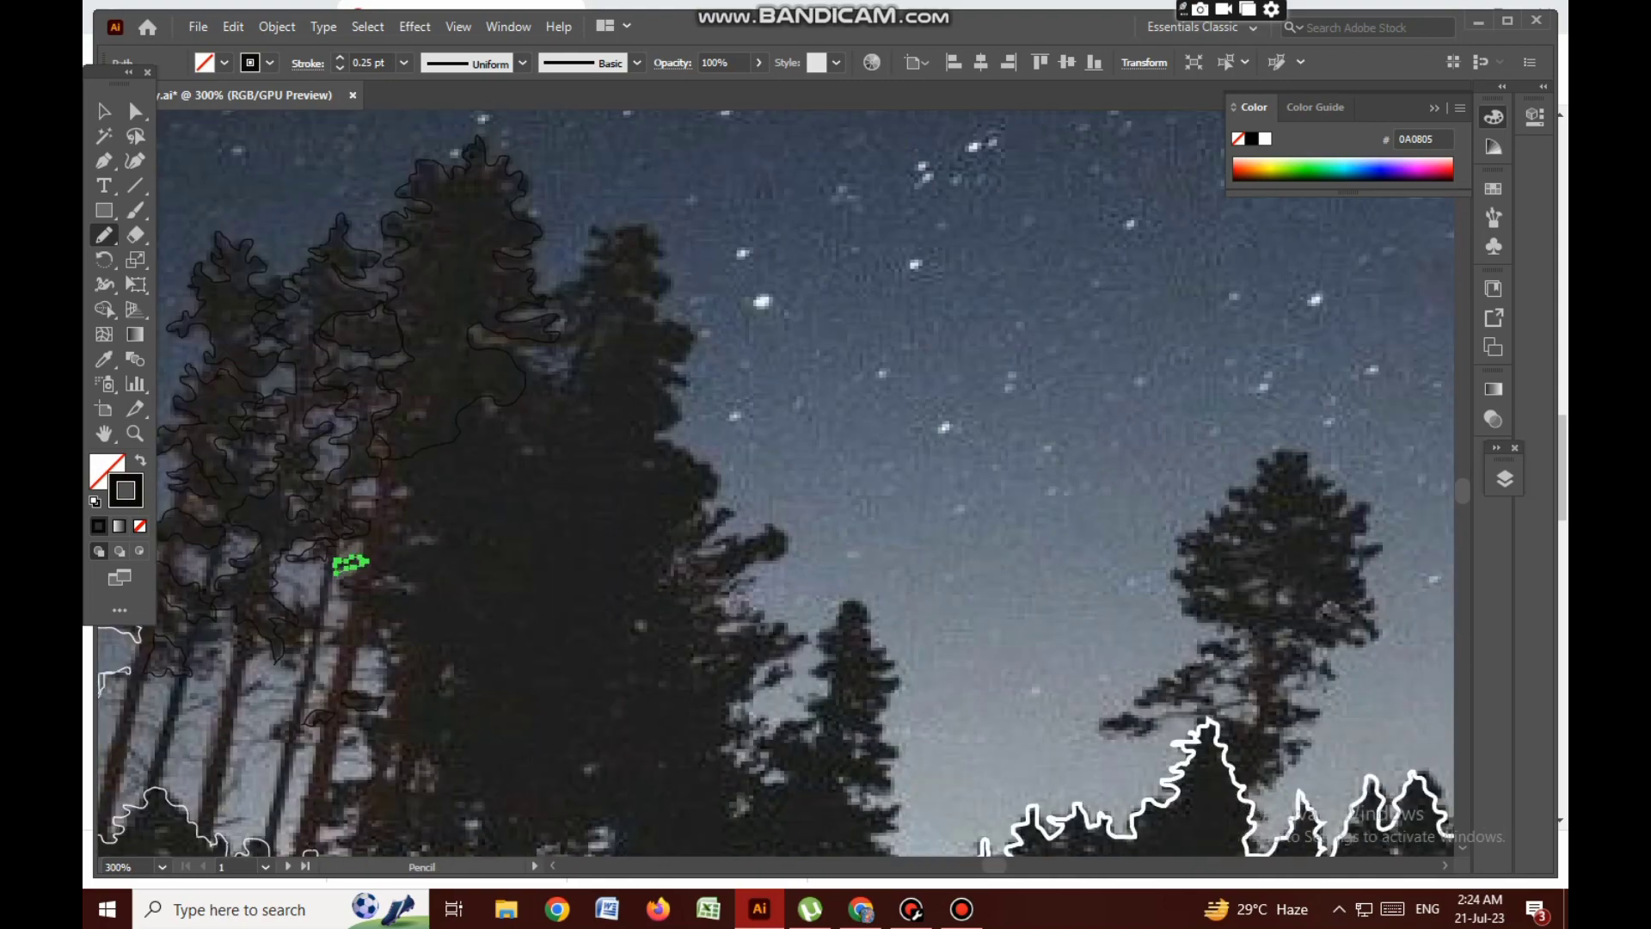
pyautogui.hotkey('ctrl', 'z')
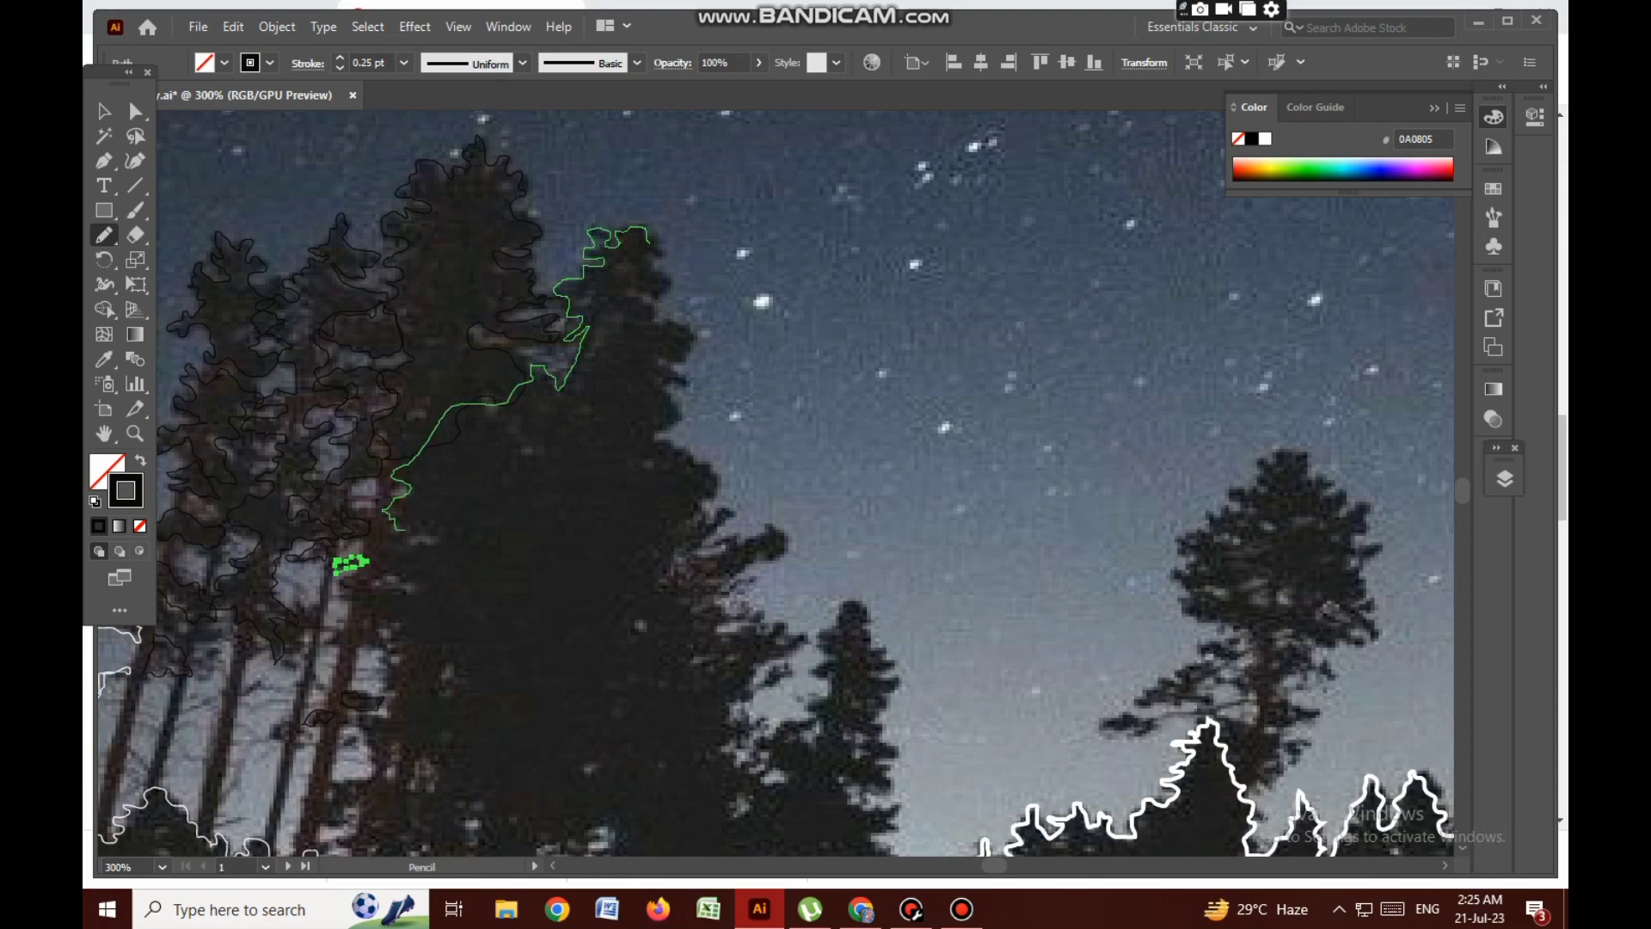
pyautogui.moveTo(417, 589); pyautogui.dragTo(423, 638)
pyautogui.scroll(-3, 423, 638)
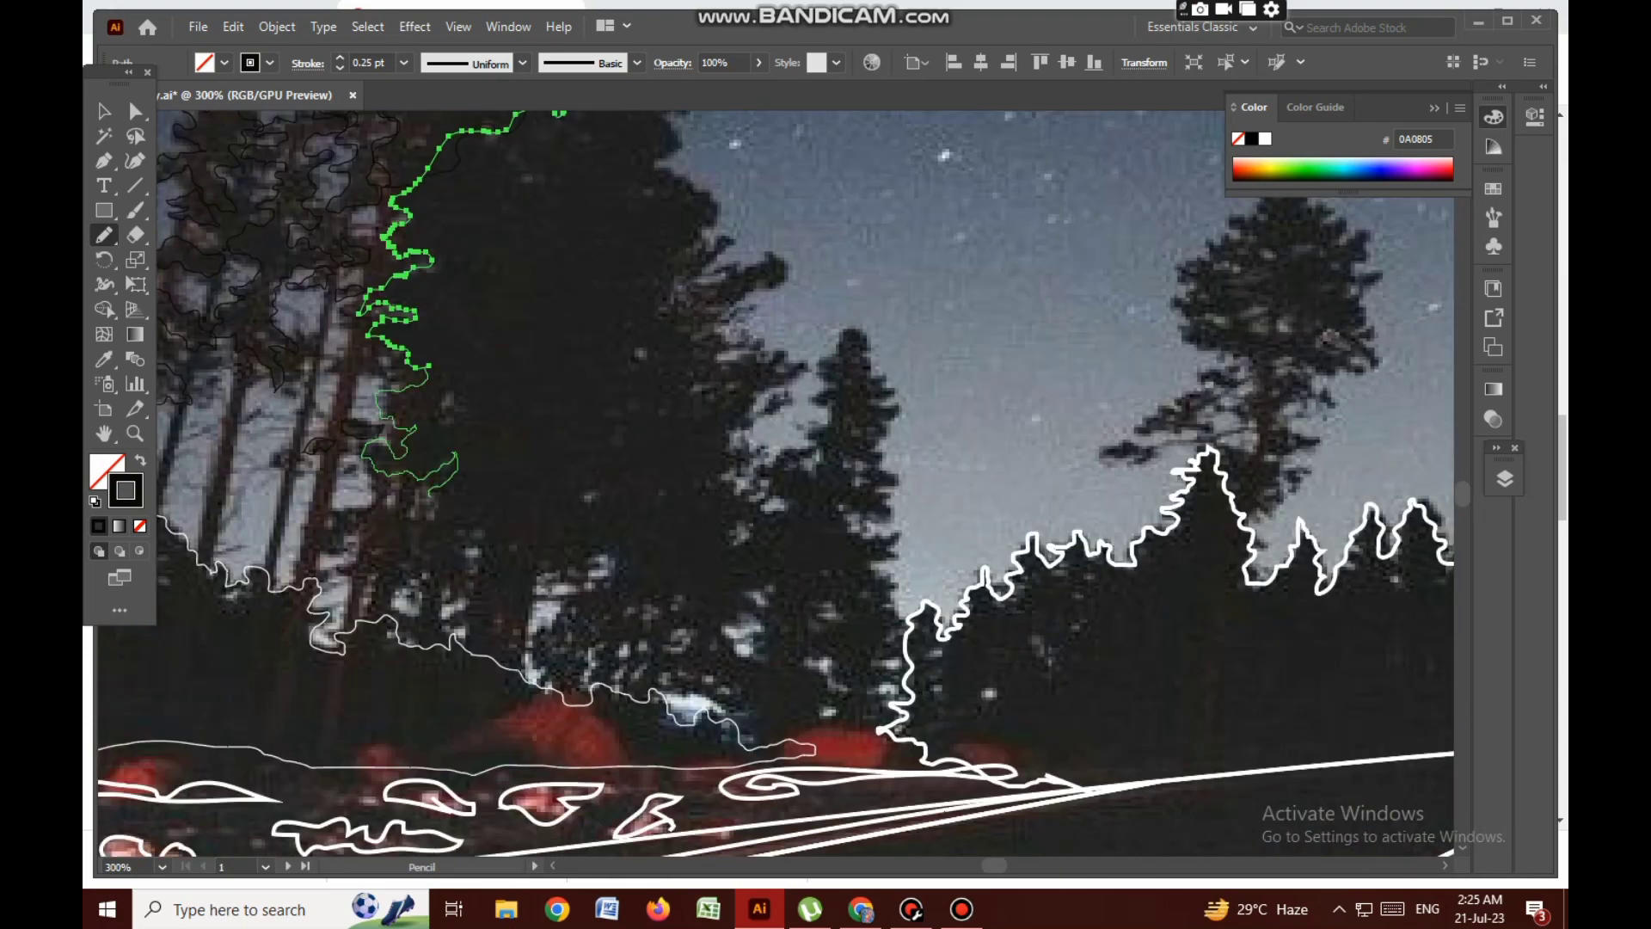
pyautogui.moveTo(475, 535); pyautogui.dragTo(697, 215)
pyautogui.scroll(3, 697, 215)
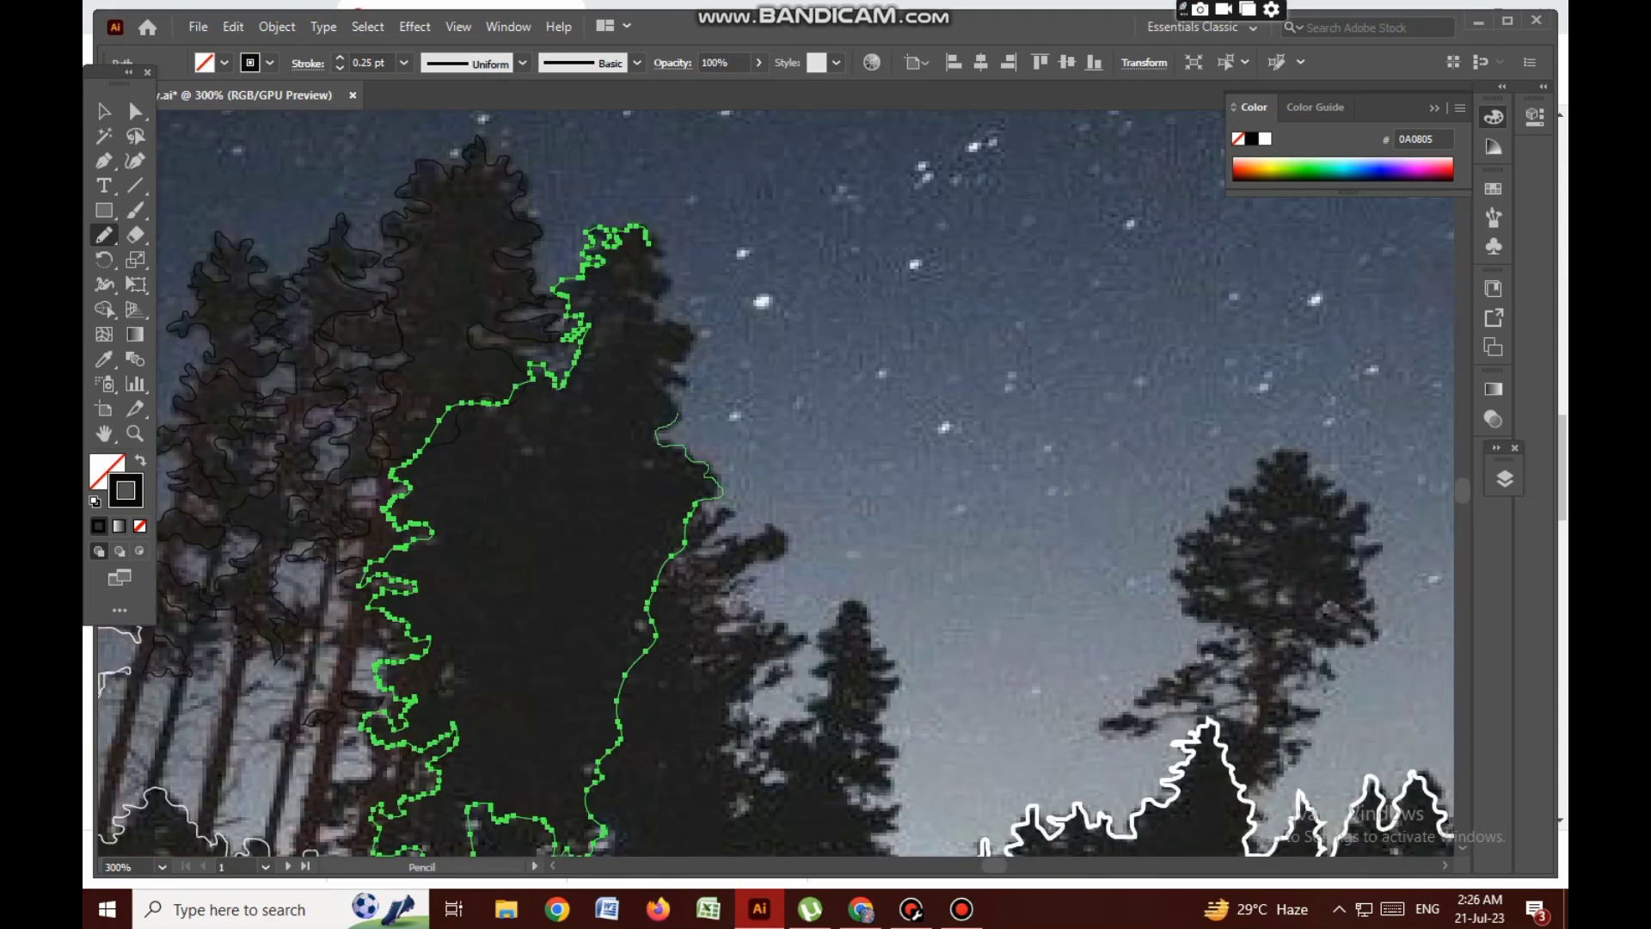
pyautogui.moveTo(677, 415); pyautogui.dragTo(654, 245)
pyautogui.hscroll(3, 653, 245)
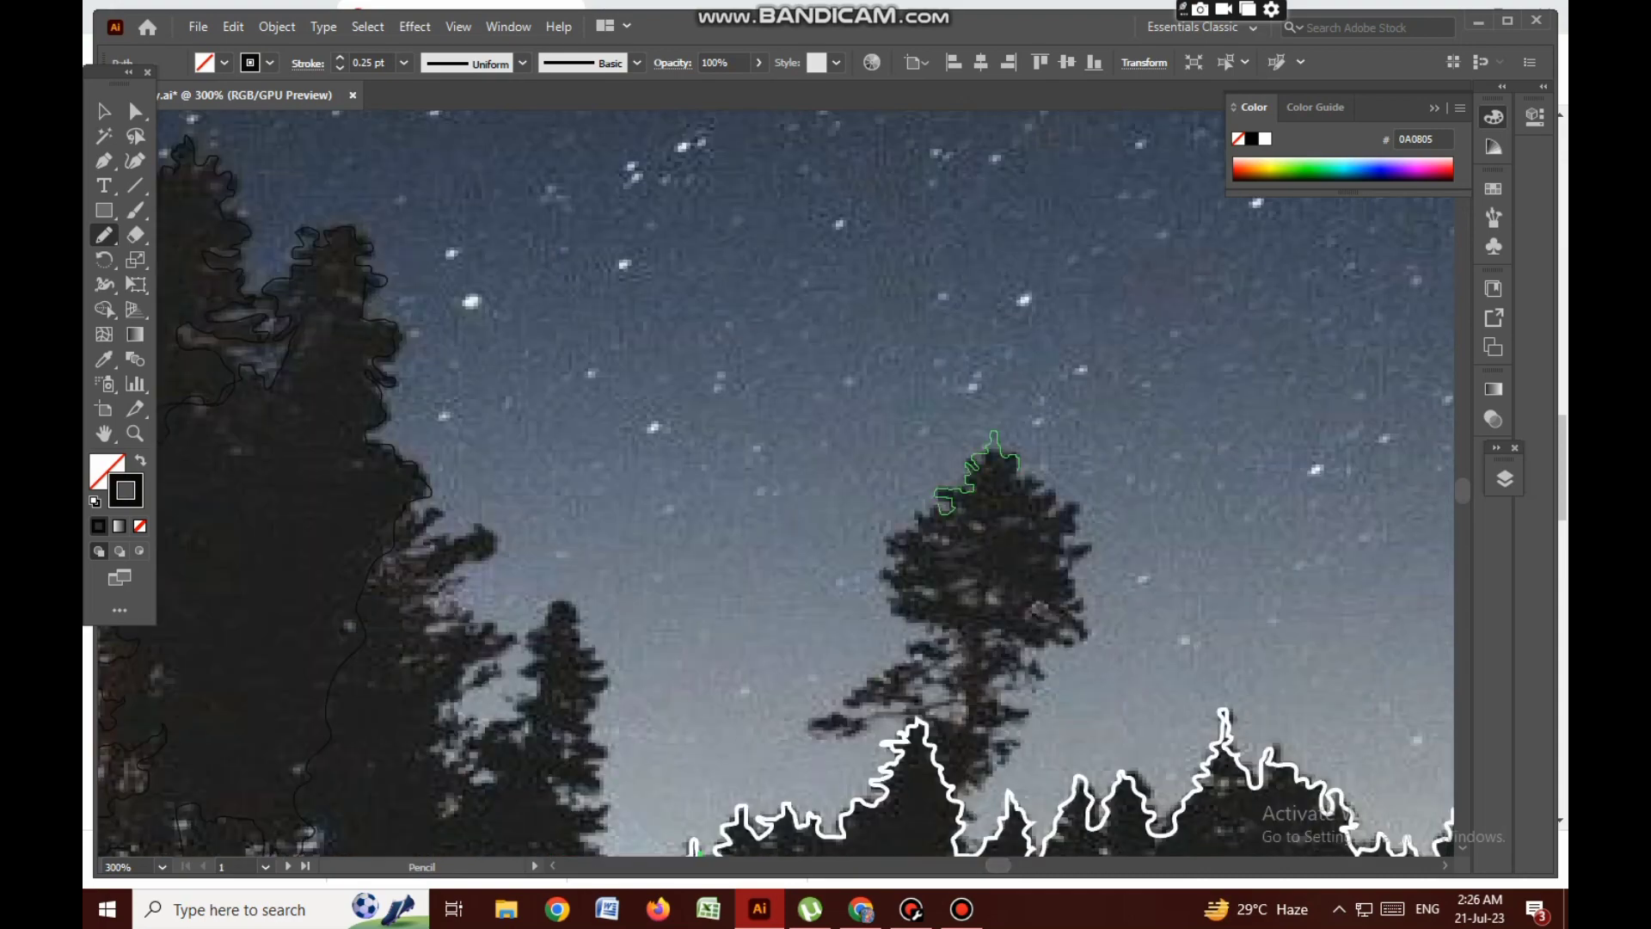
# Trace the lone pine's left edge, close its outline and mark a foliage gap
pyautogui.moveTo(882, 542); pyautogui.dragTo(927, 626)
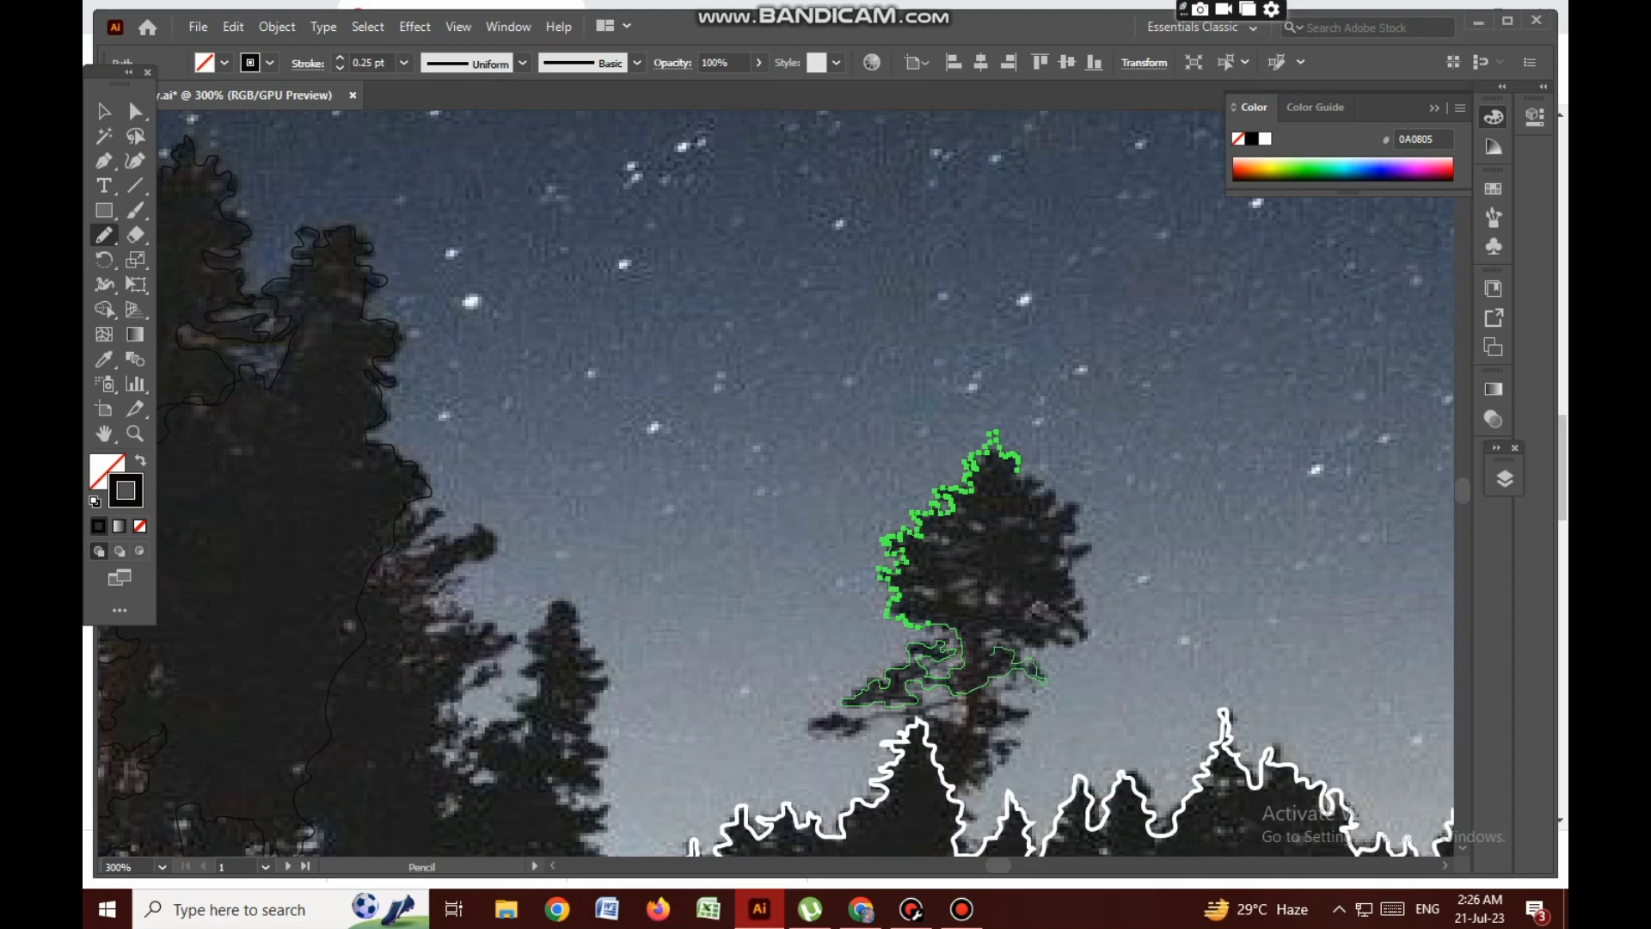
pyautogui.moveTo(925, 625); pyautogui.dragTo(929, 626)
pyautogui.moveTo(963, 521); pyautogui.dragTo(985, 531)
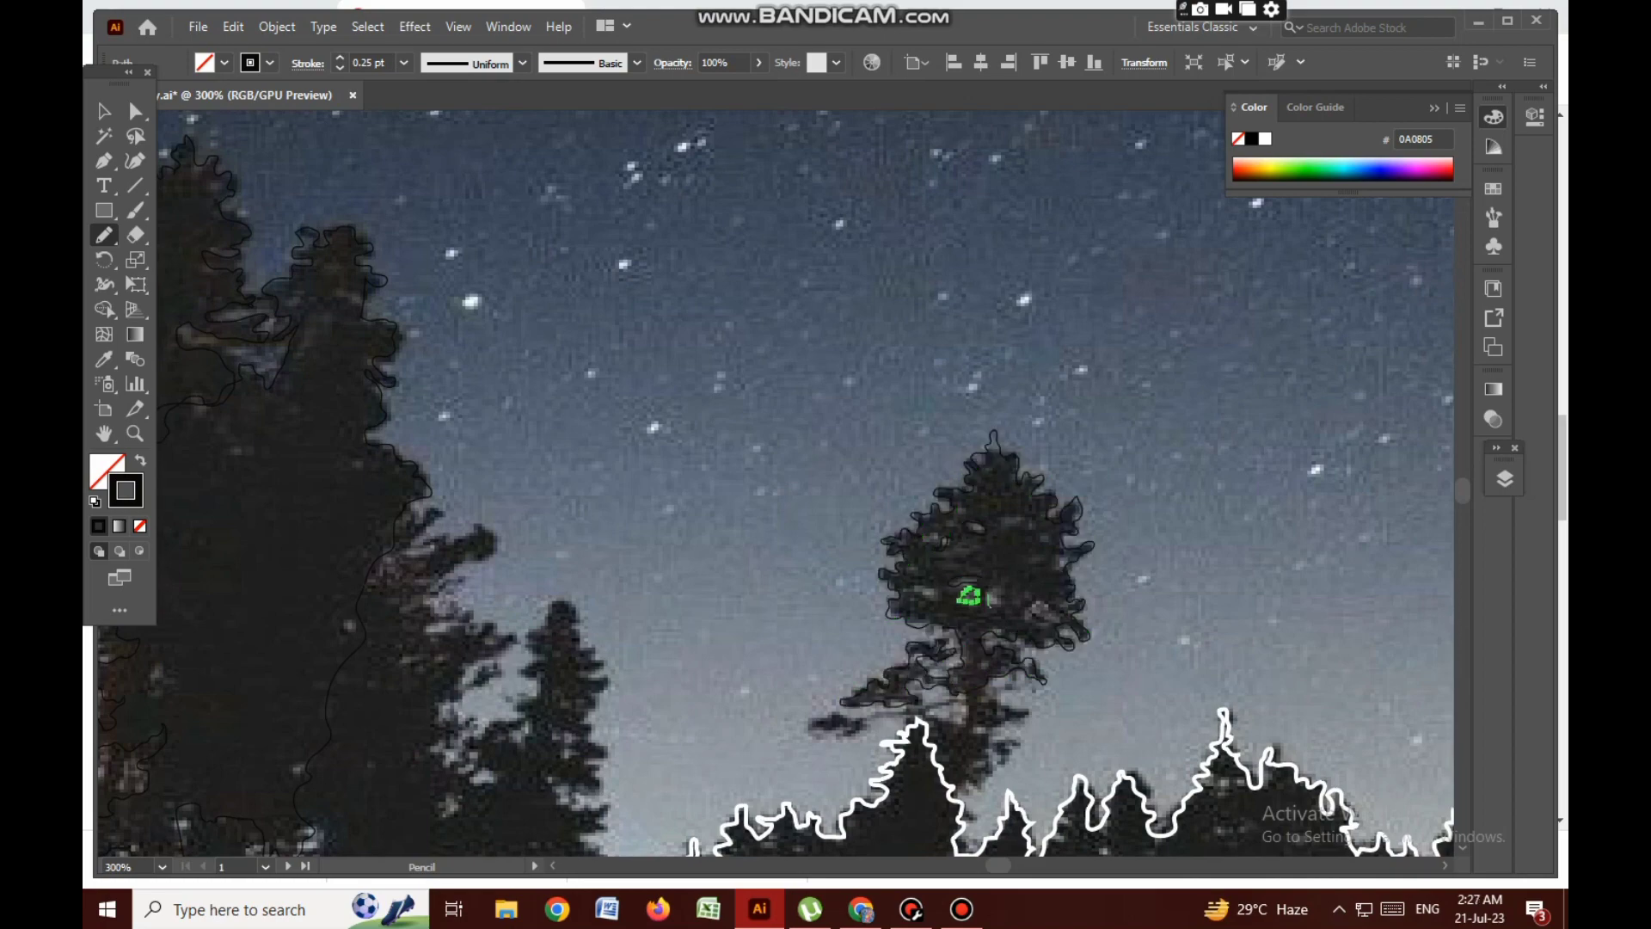
pyautogui.scroll(-3, 1006, 516)
# Trace the lone pine's lower foliage and branch tip, then the narrow pine to its base
pyautogui.moveTo(1028, 438); pyautogui.dragTo(912, 434)
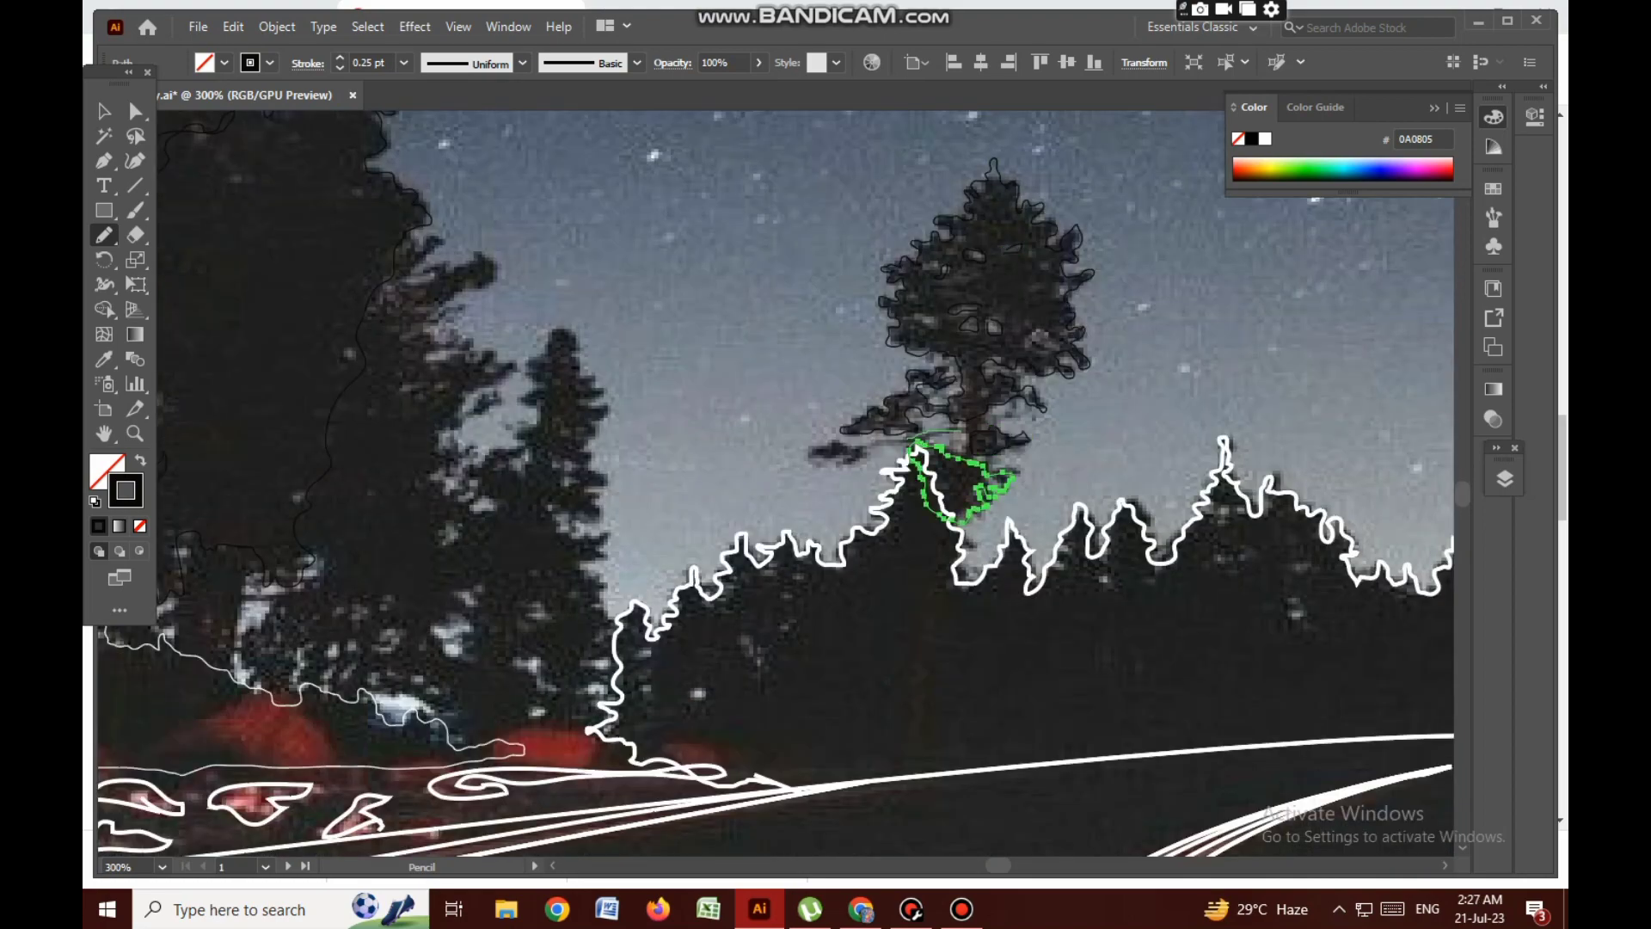
pyautogui.moveTo(804, 449); pyautogui.dragTo(847, 449)
pyautogui.hscroll(-3, 774, 481)
pyautogui.moveTo(778, 336); pyautogui.dragTo(753, 370)
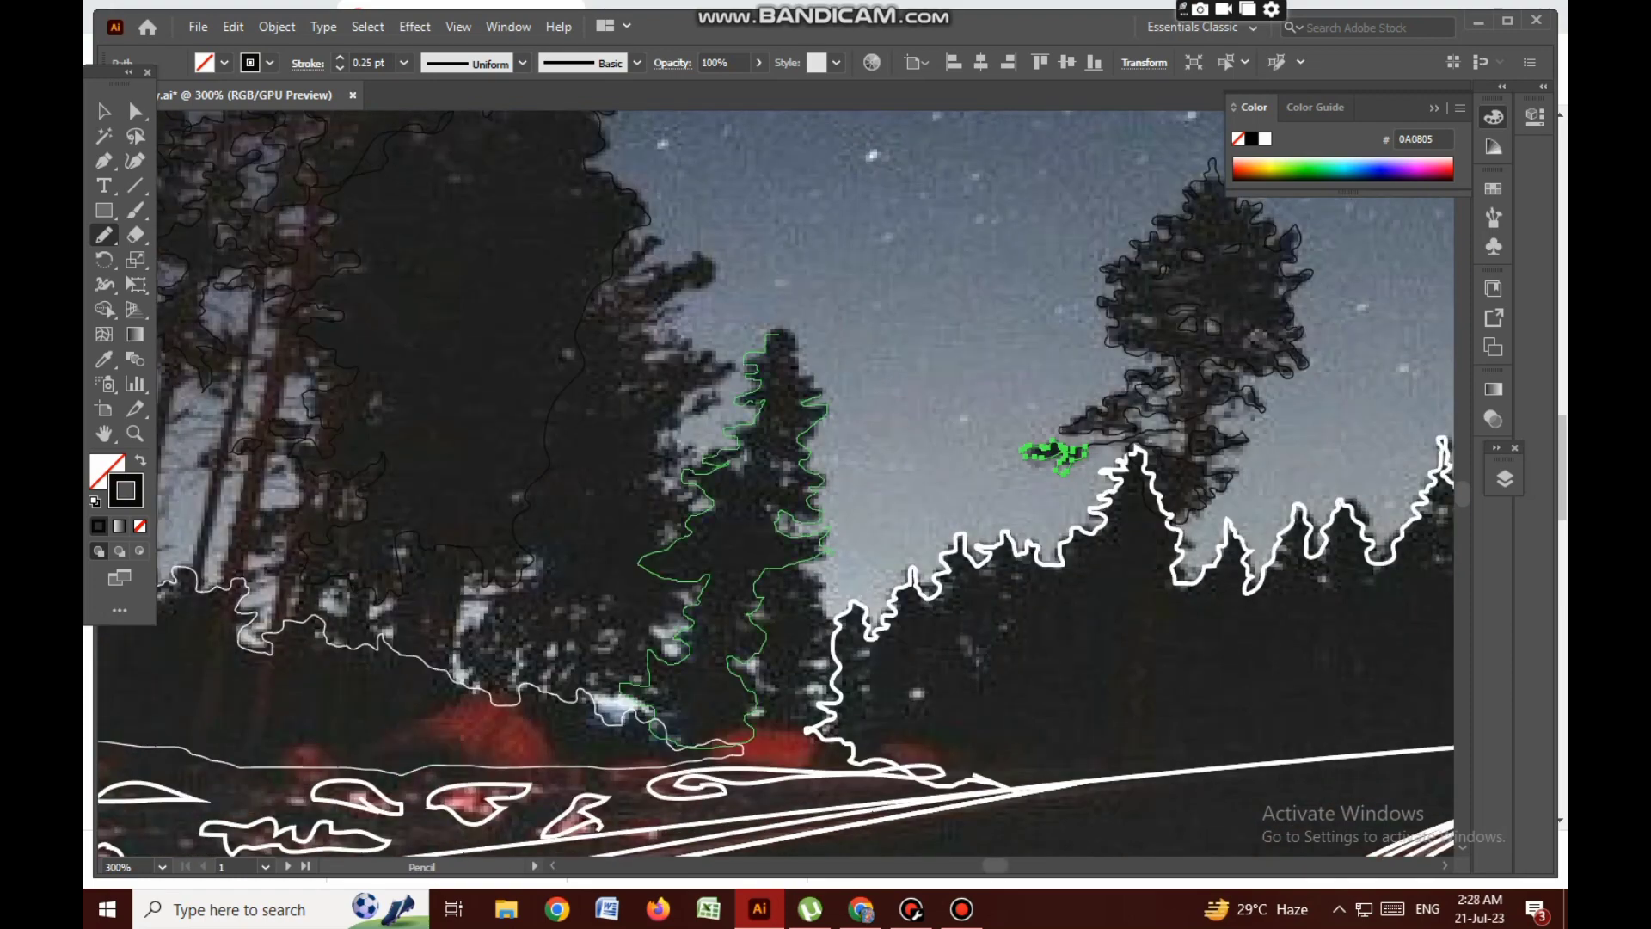
pyautogui.moveTo(821, 569)
pyautogui.mouseDown()
pyautogui.moveTo(802, 652)
pyautogui.moveTo(813, 569)
pyautogui.mouseUp()
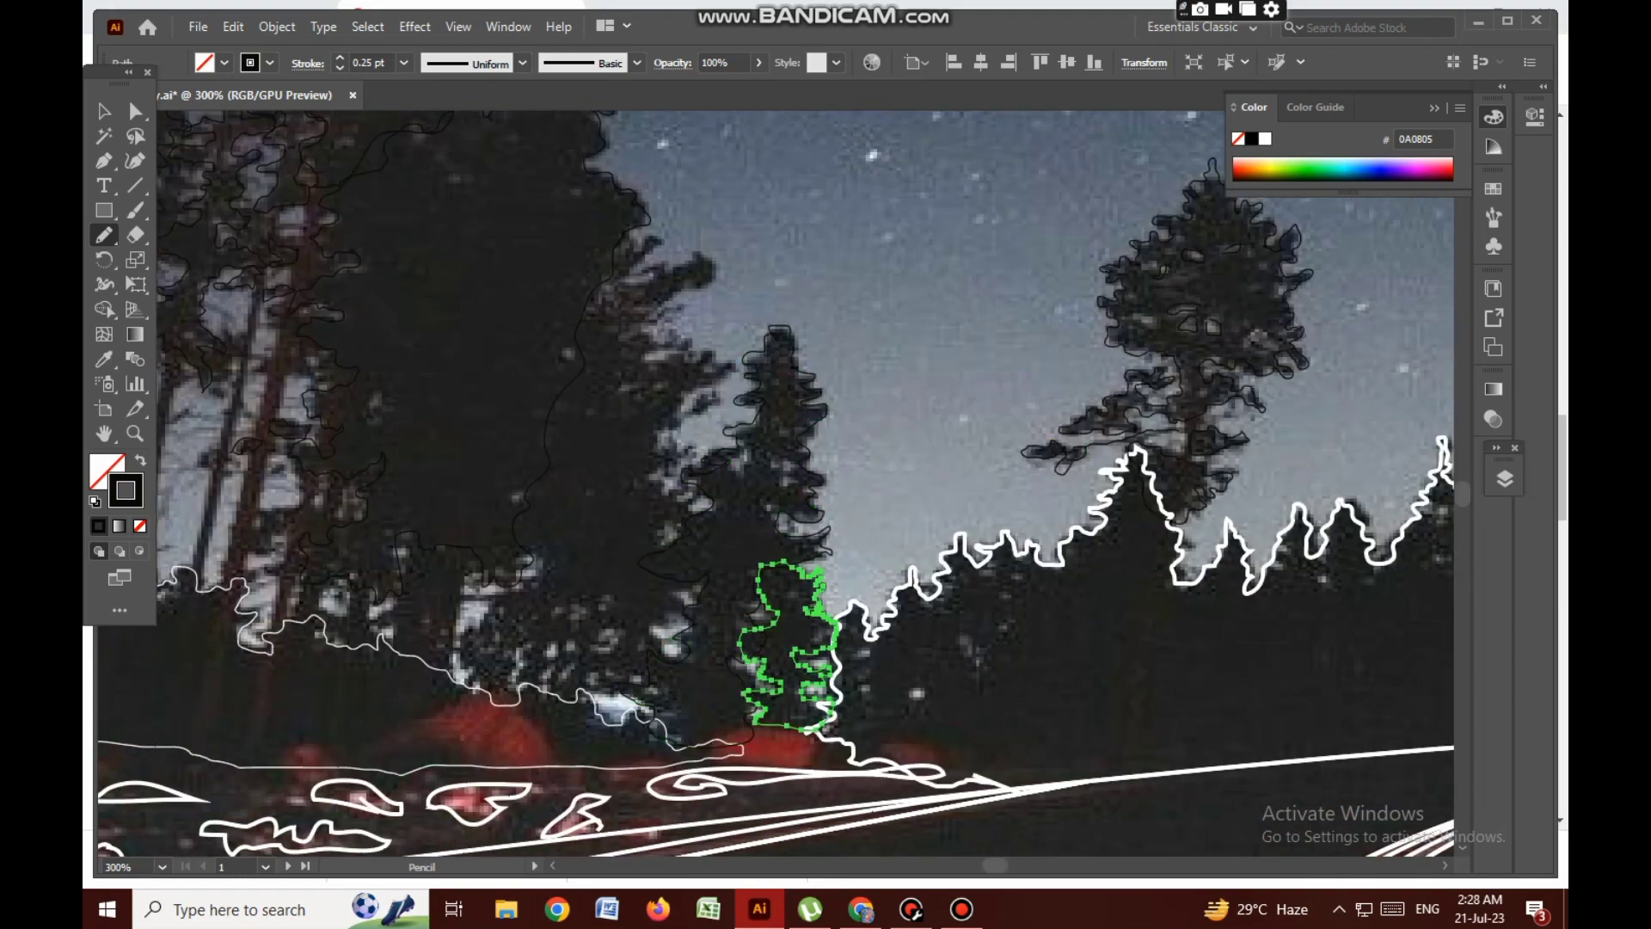
pyautogui.moveTo(680, 423); pyautogui.dragTo(675, 602)
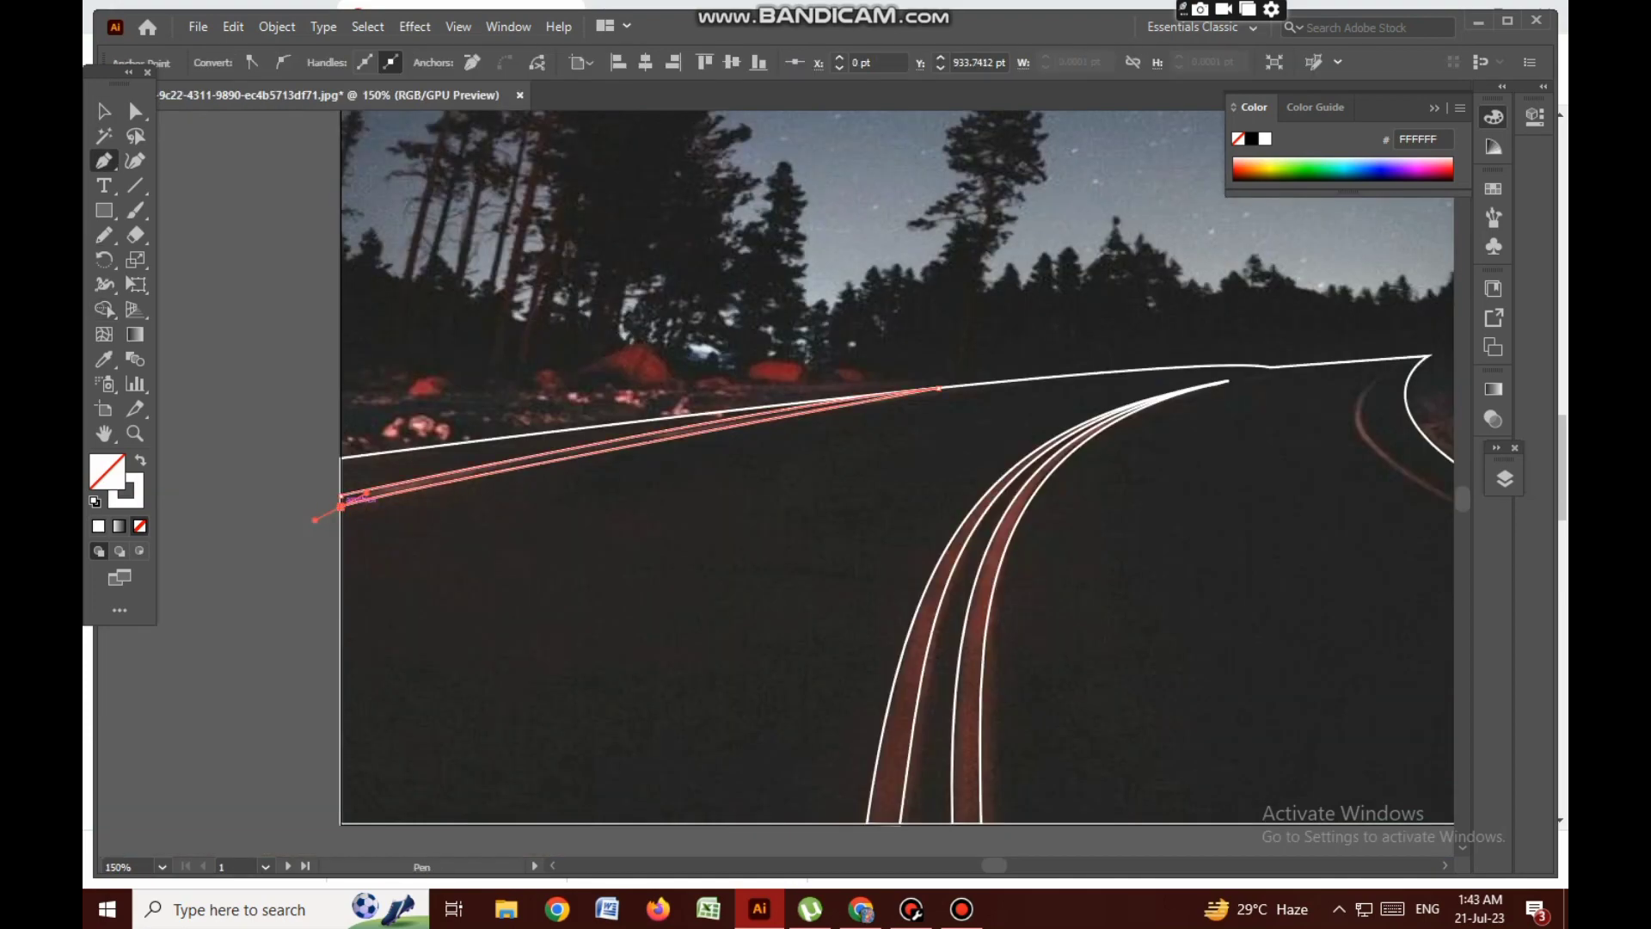
# Pen-draw the first two slanted trunks as thin closed shapes
pyautogui.hscroll(10, 361, 497)
pyautogui.click(551, 371)
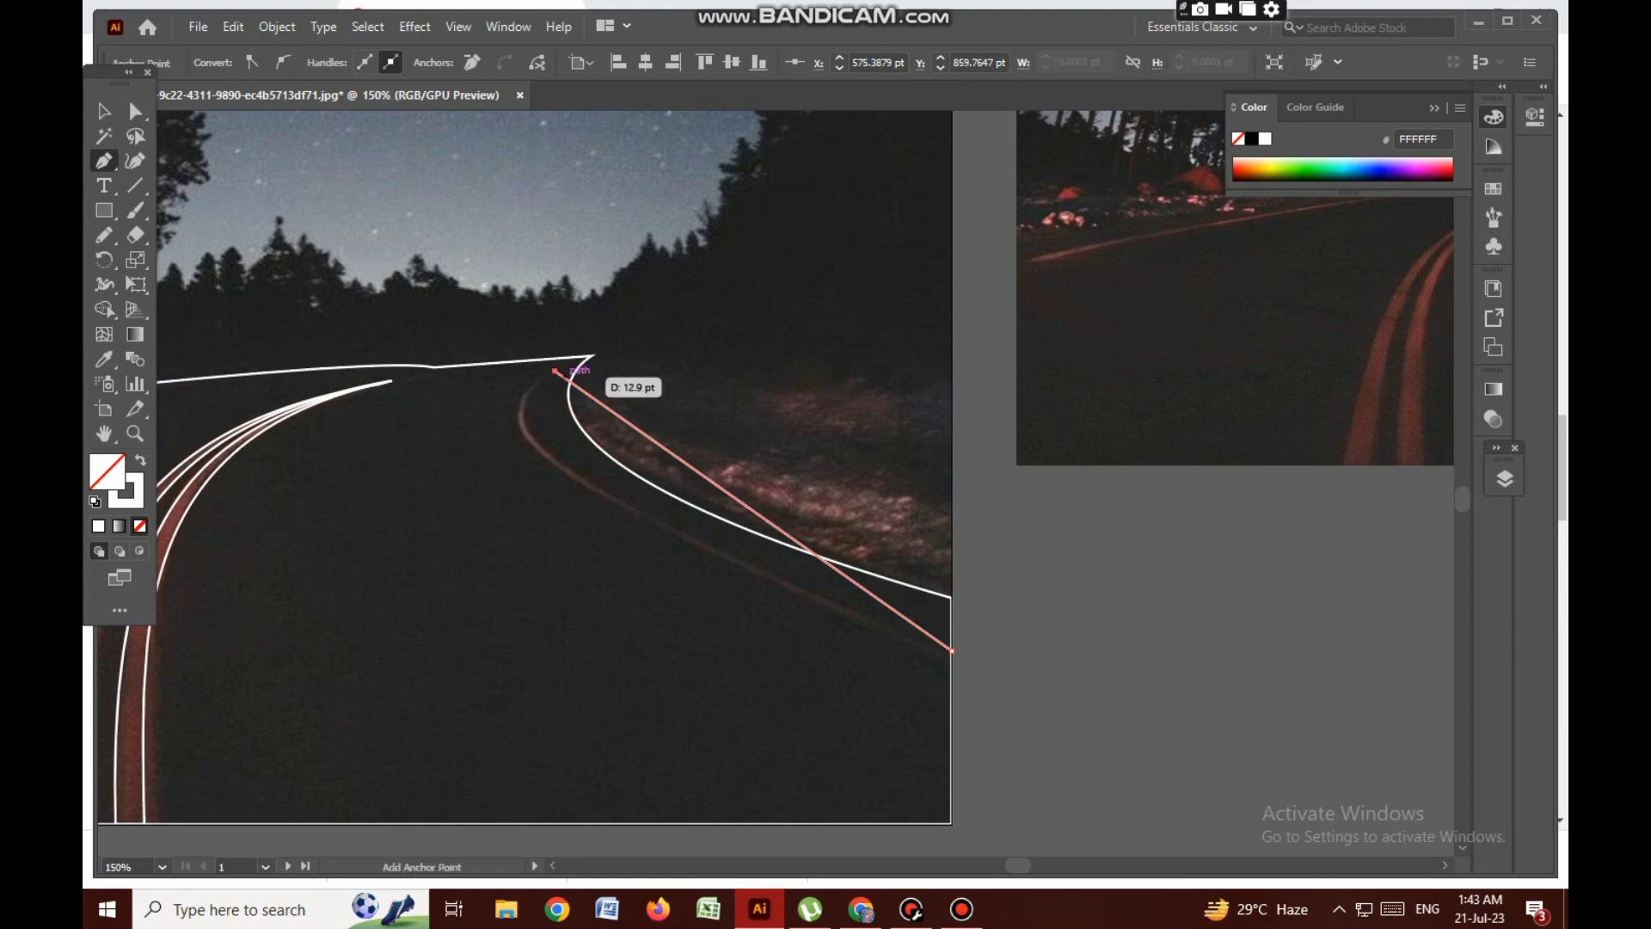
pyautogui.moveTo(952, 658); pyautogui.dragTo(425, 458)
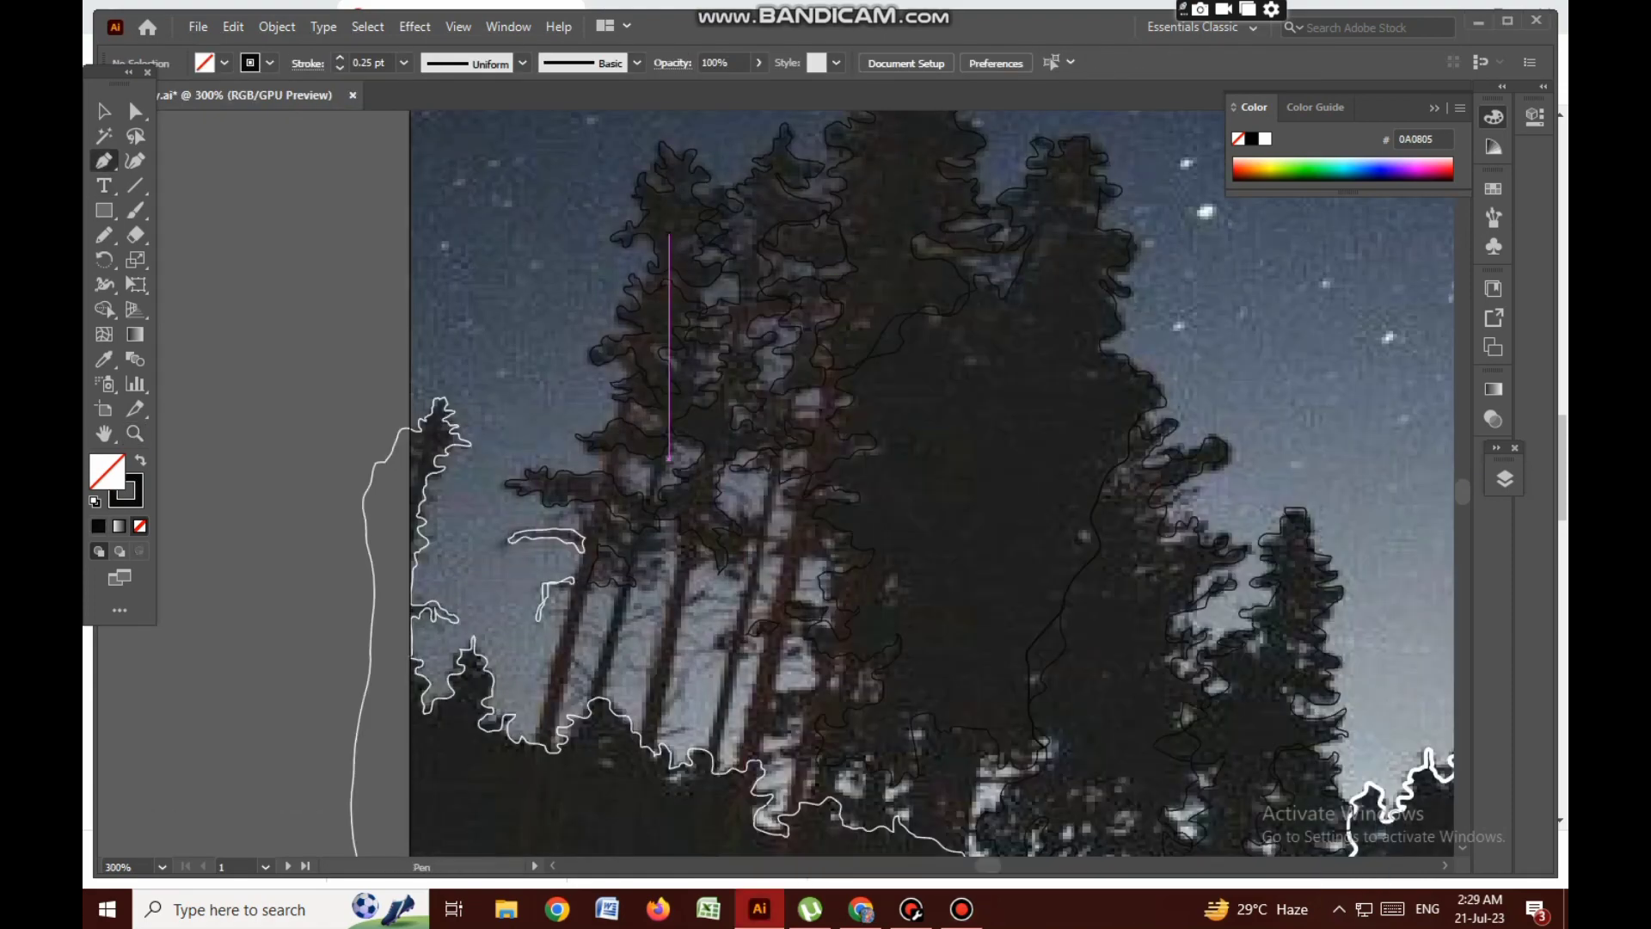
pyautogui.click(685, 299)
pyautogui.click(763, 226)
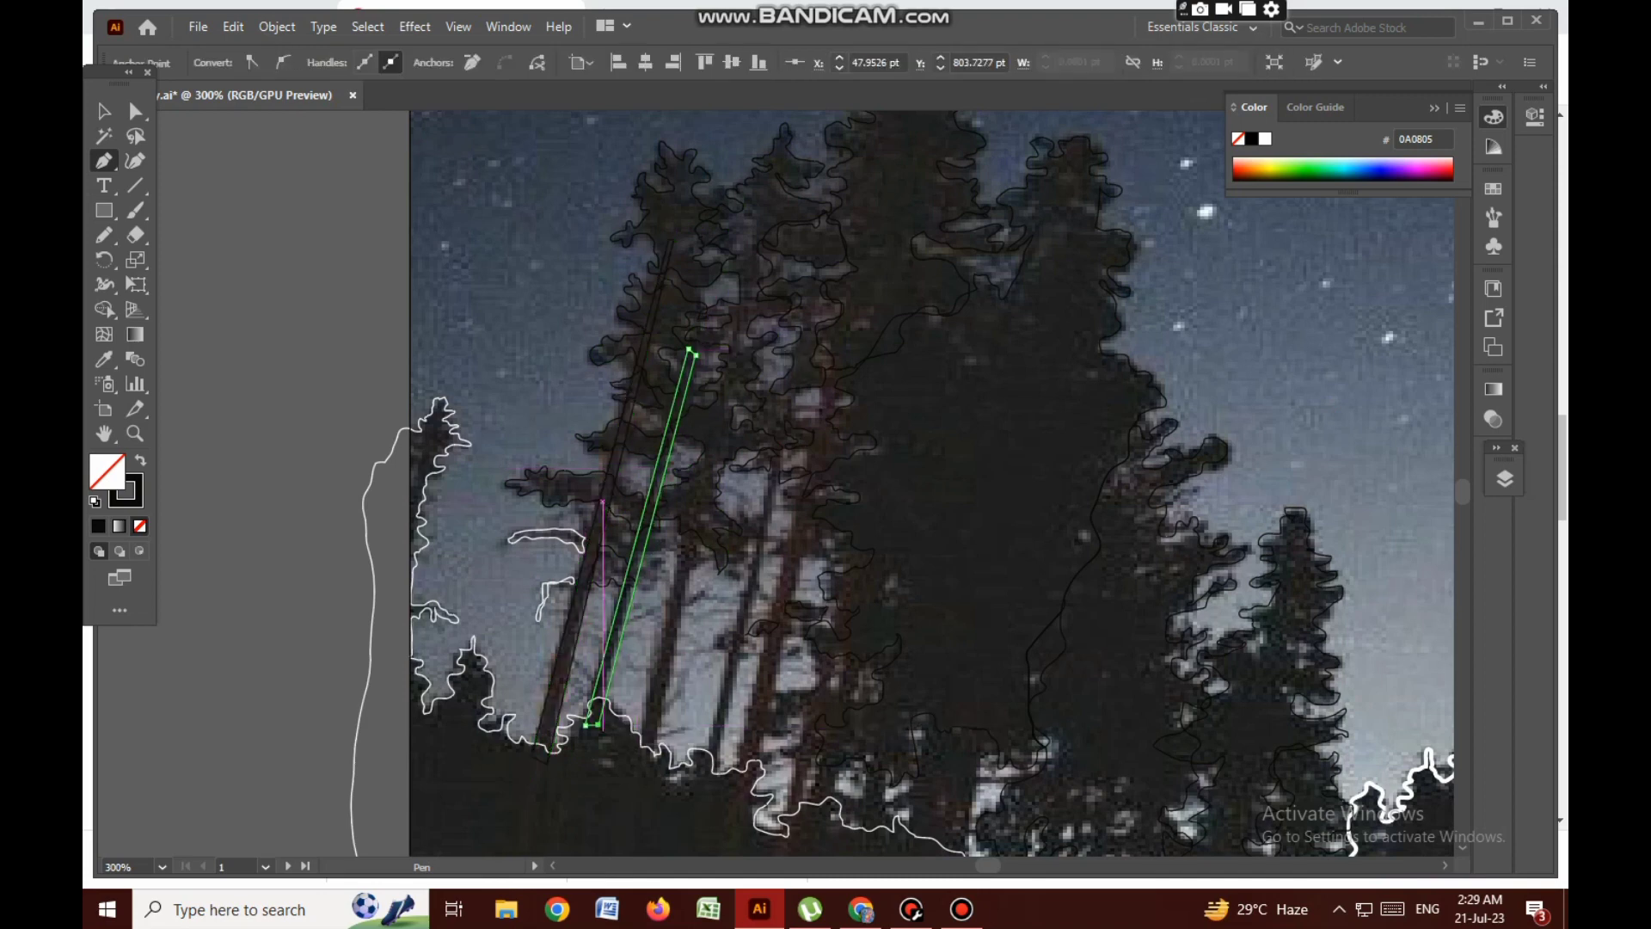
pyautogui.click(638, 754)
pyautogui.click(819, 258)
# Draw the third and fourth trunk shapes and nudge a bottom corner into place
pyautogui.click(707, 778)
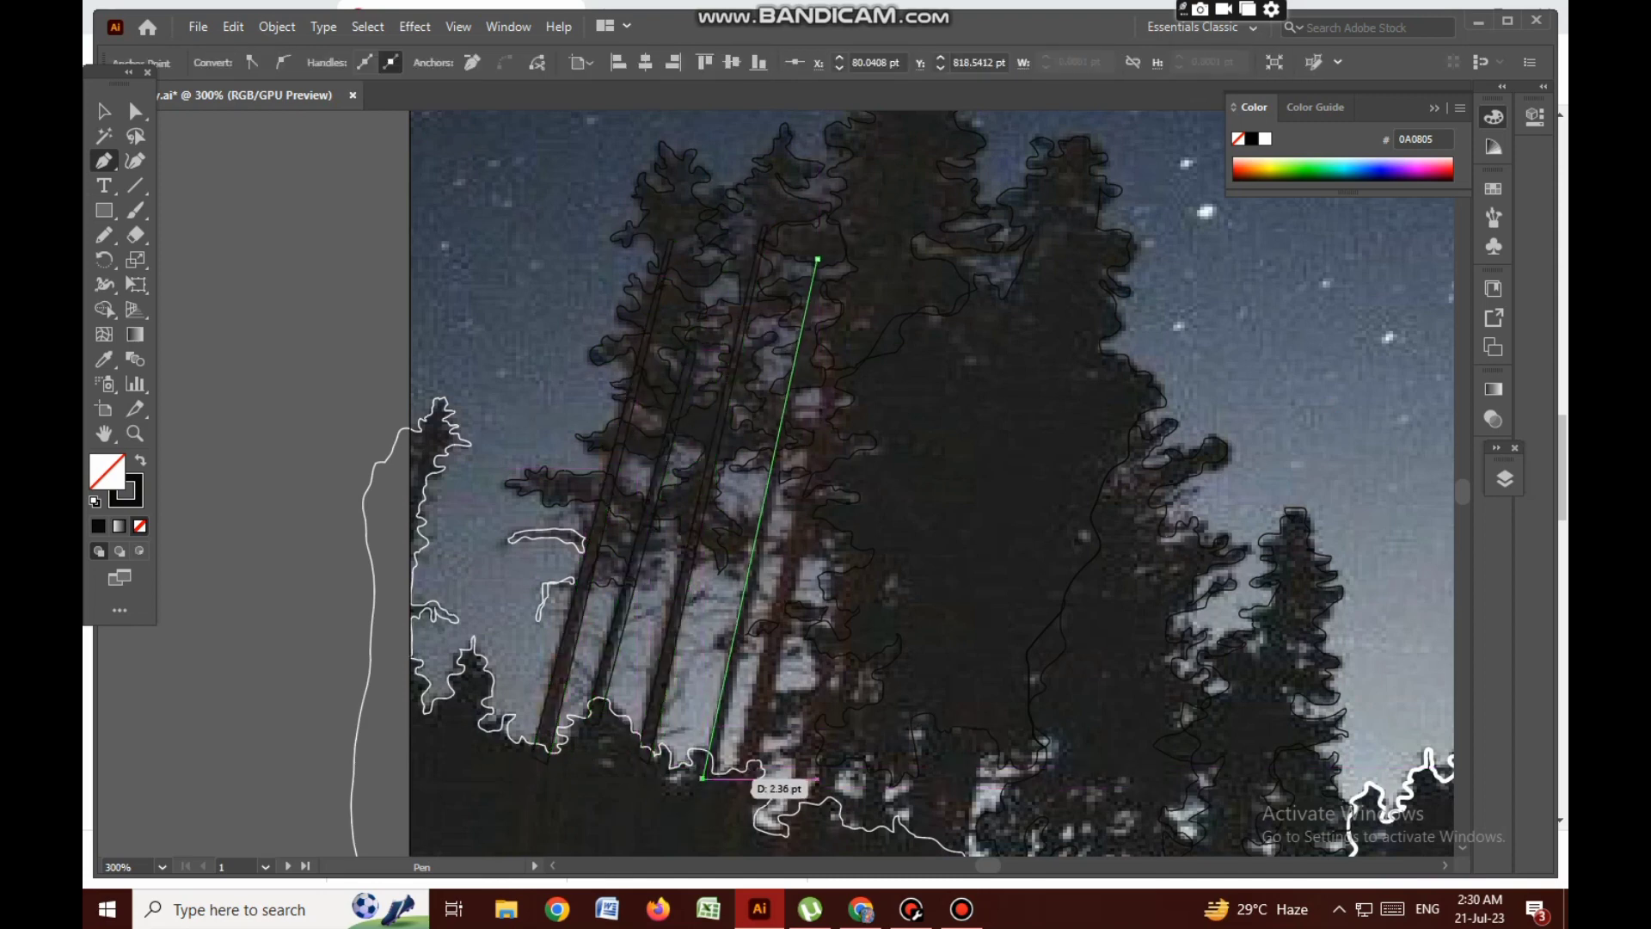
pyautogui.click(819, 258)
pyautogui.click(867, 284)
pyautogui.click(757, 778)
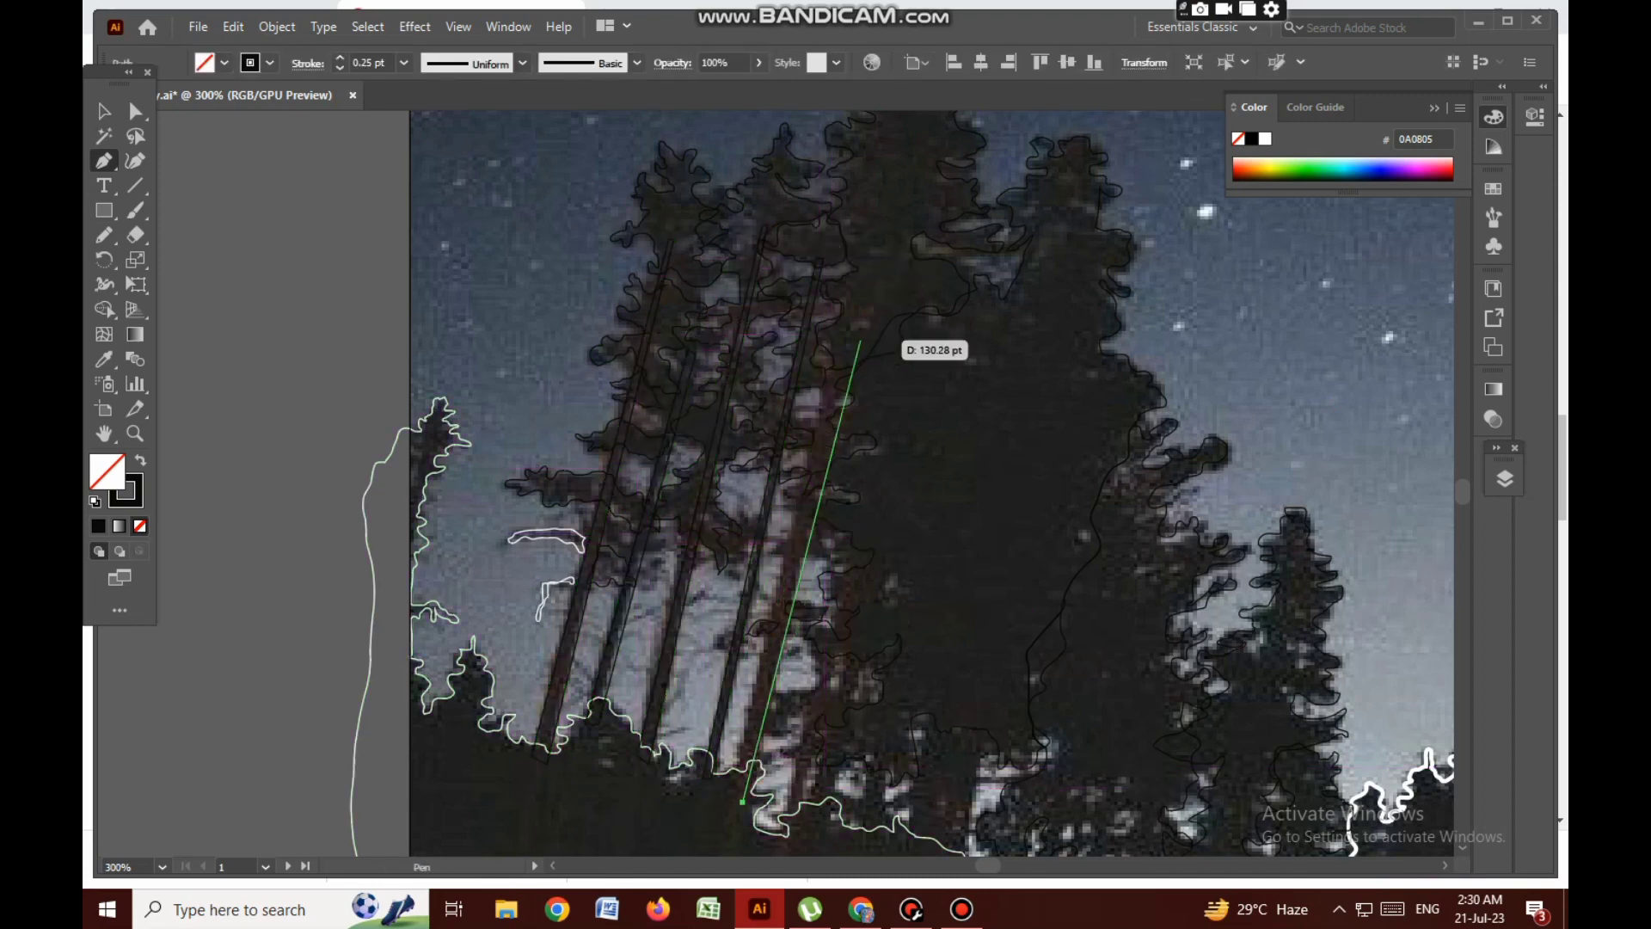
pyautogui.click(866, 284)
pyautogui.click(729, 800)
pyautogui.click(746, 805)
pyautogui.click(869, 285)
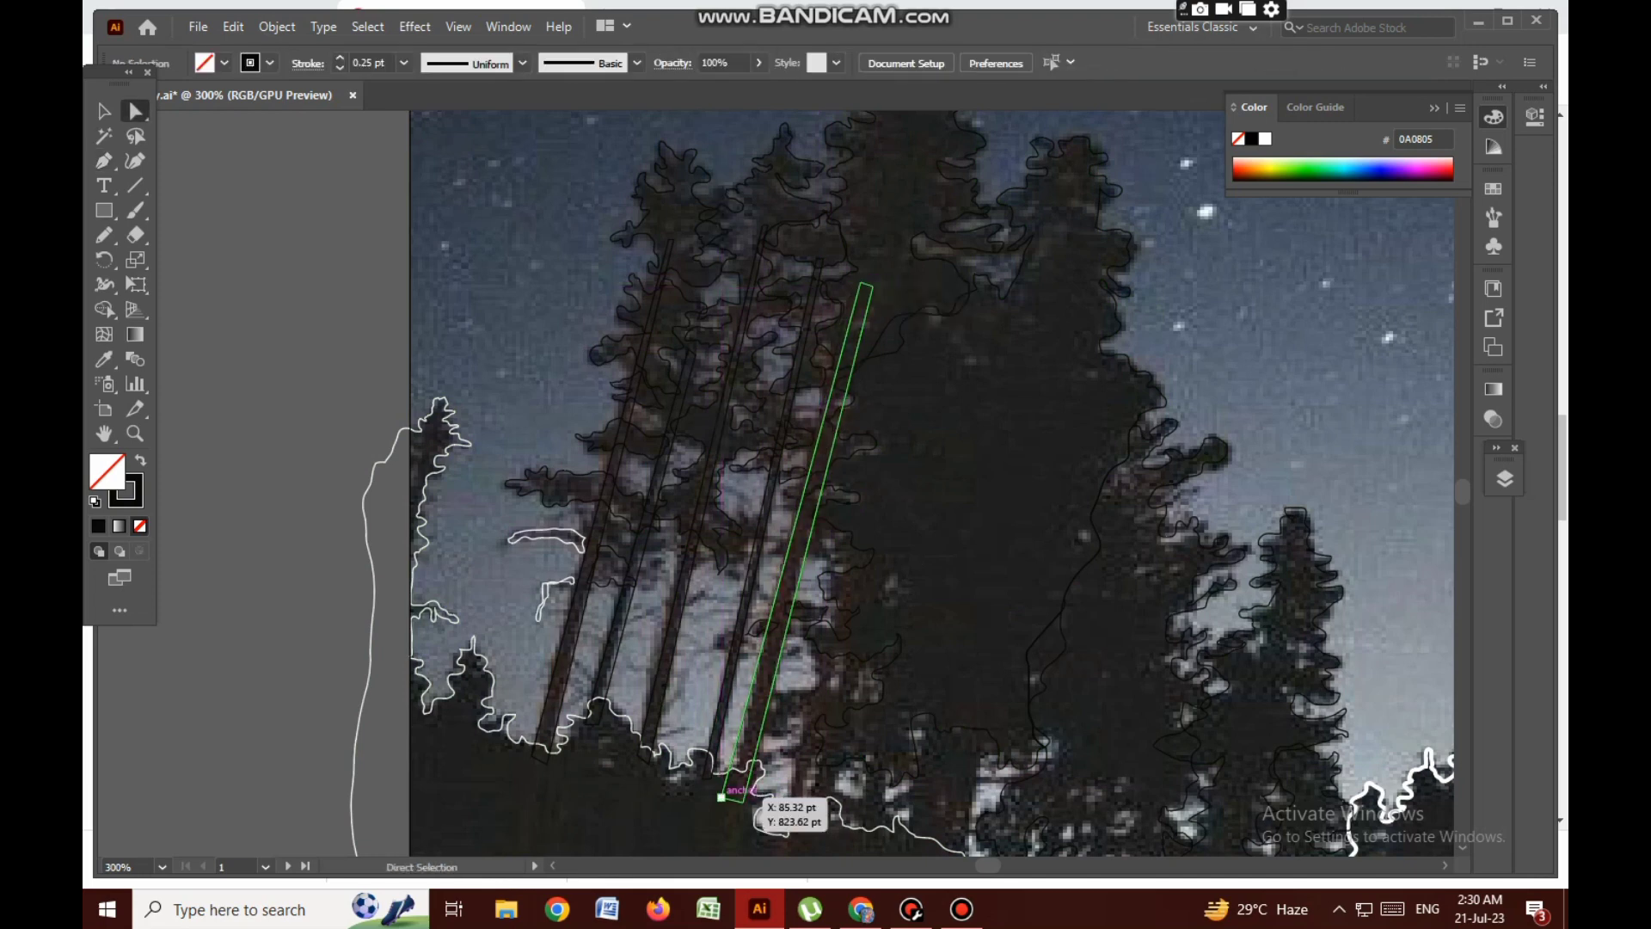
pyautogui.moveTo(746, 805); pyautogui.dragTo(750, 807)
# Outline another trunk as a closed strip near the treeline
pyautogui.press('p')
pyautogui.click(901, 552)
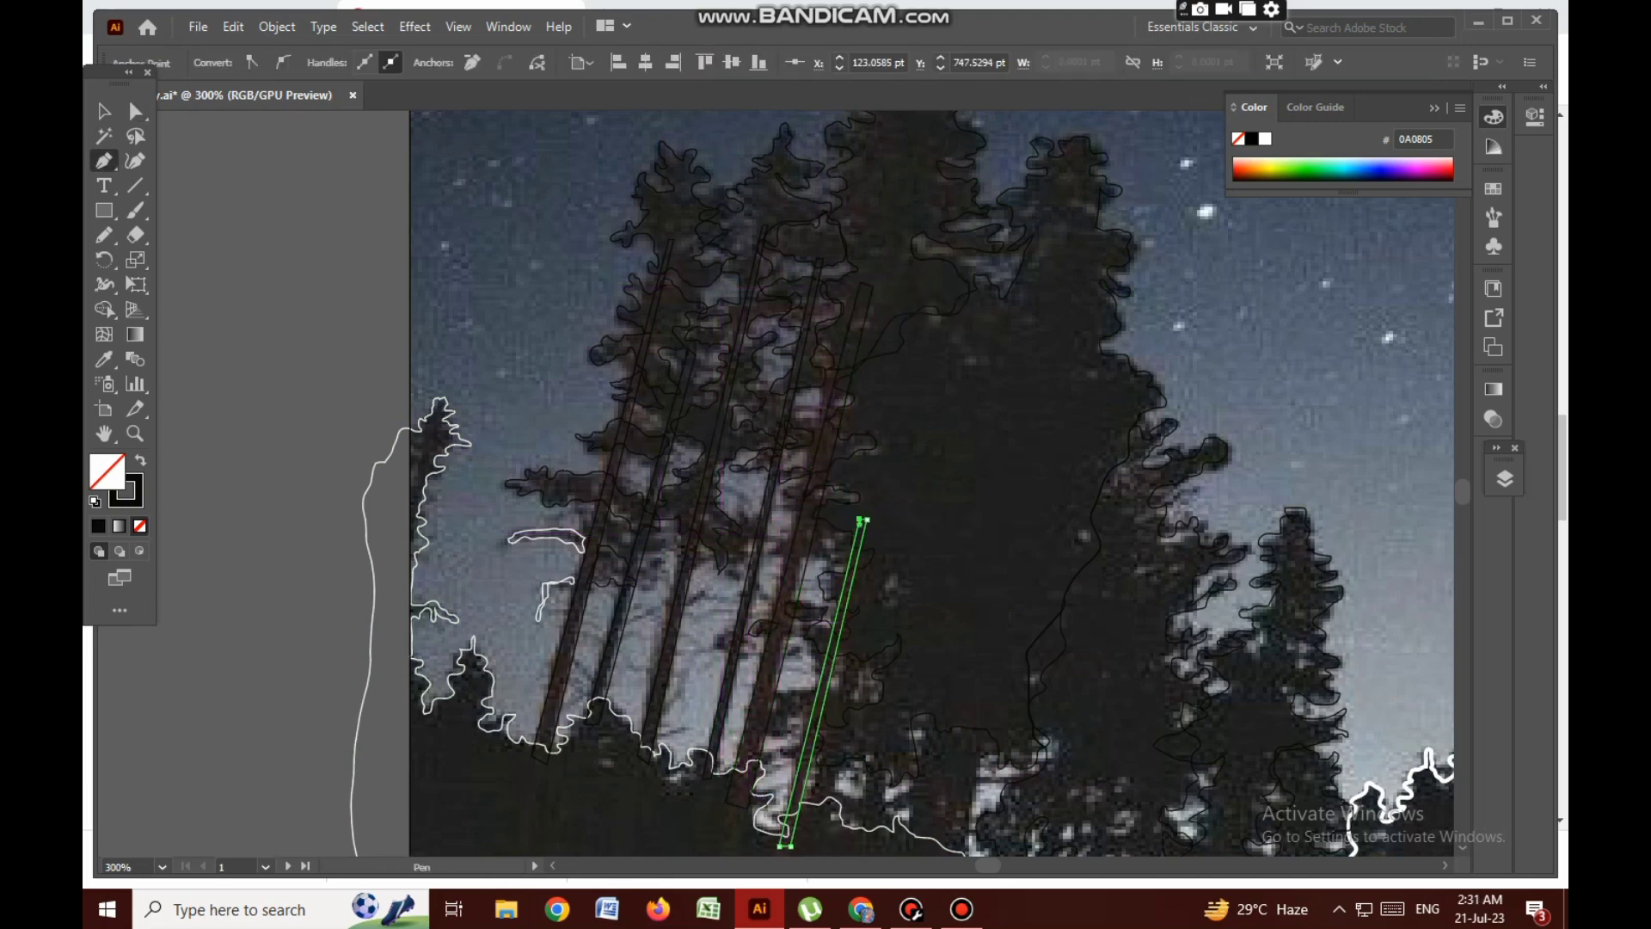
pyautogui.click(824, 835)
pyautogui.click(804, 828)
pyautogui.click(885, 545)
pyautogui.click(901, 552)
# Finish the previous trunk path with its curved base anchors
pyautogui.moveTo(937, 705); pyautogui.dragTo(645, 339)
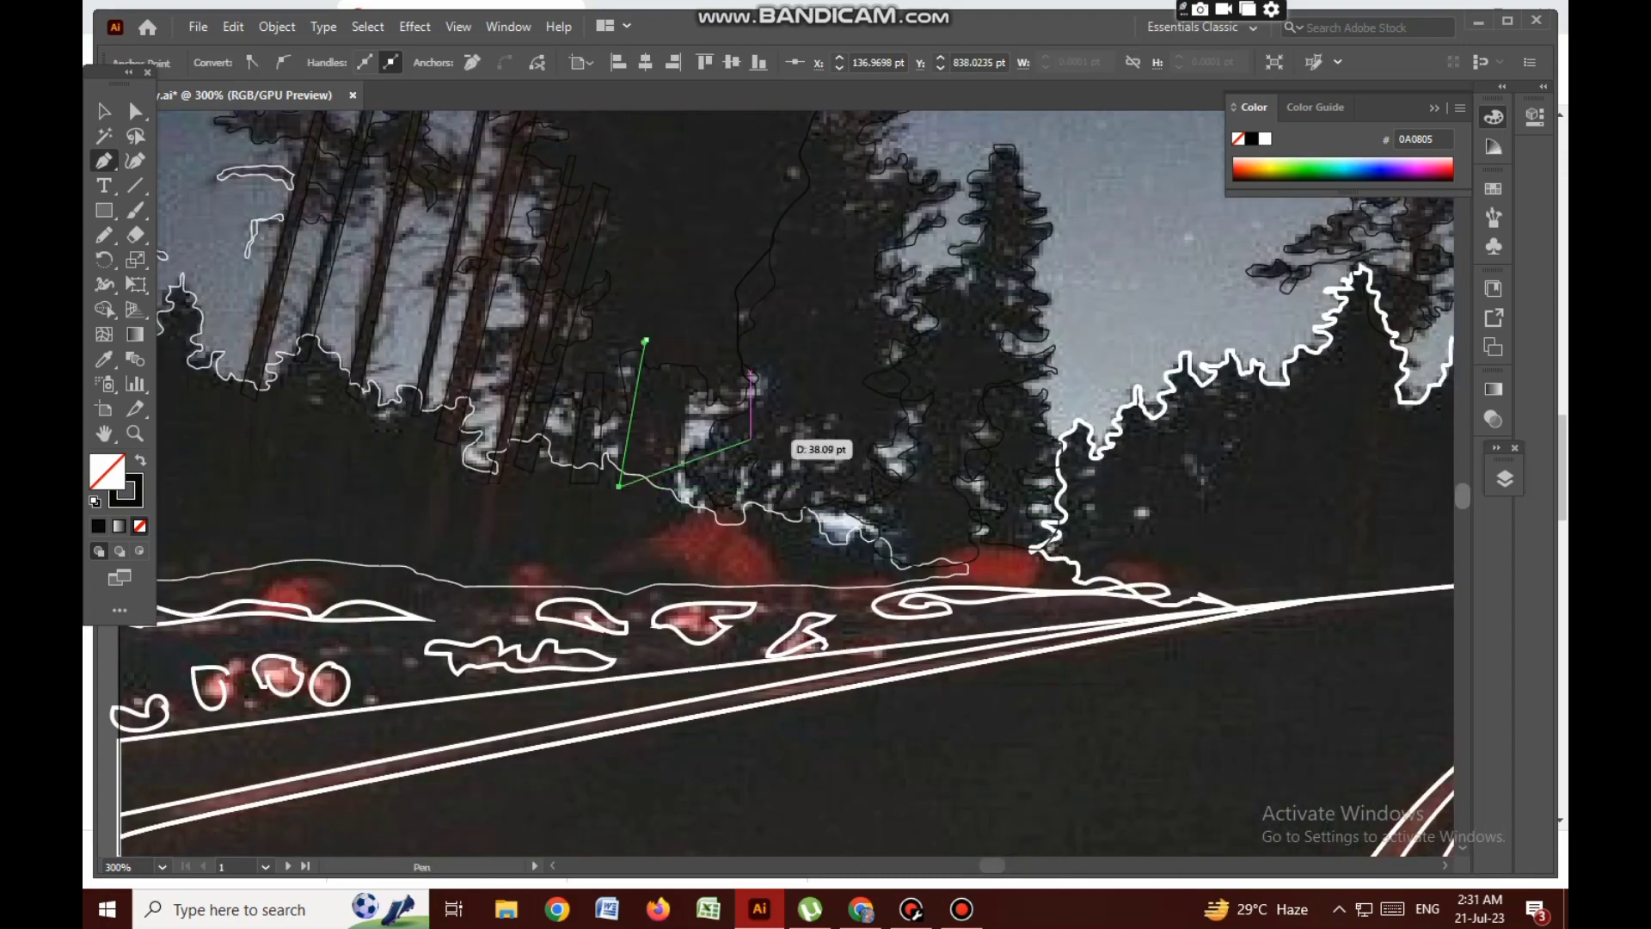
pyautogui.click(645, 340)
pyautogui.click(621, 488)
pyautogui.click(673, 510)
pyautogui.click(690, 342)
# Pen-draw the lone pine's trunk from its top down to the base
pyautogui.hotkey('ctrl', '=')
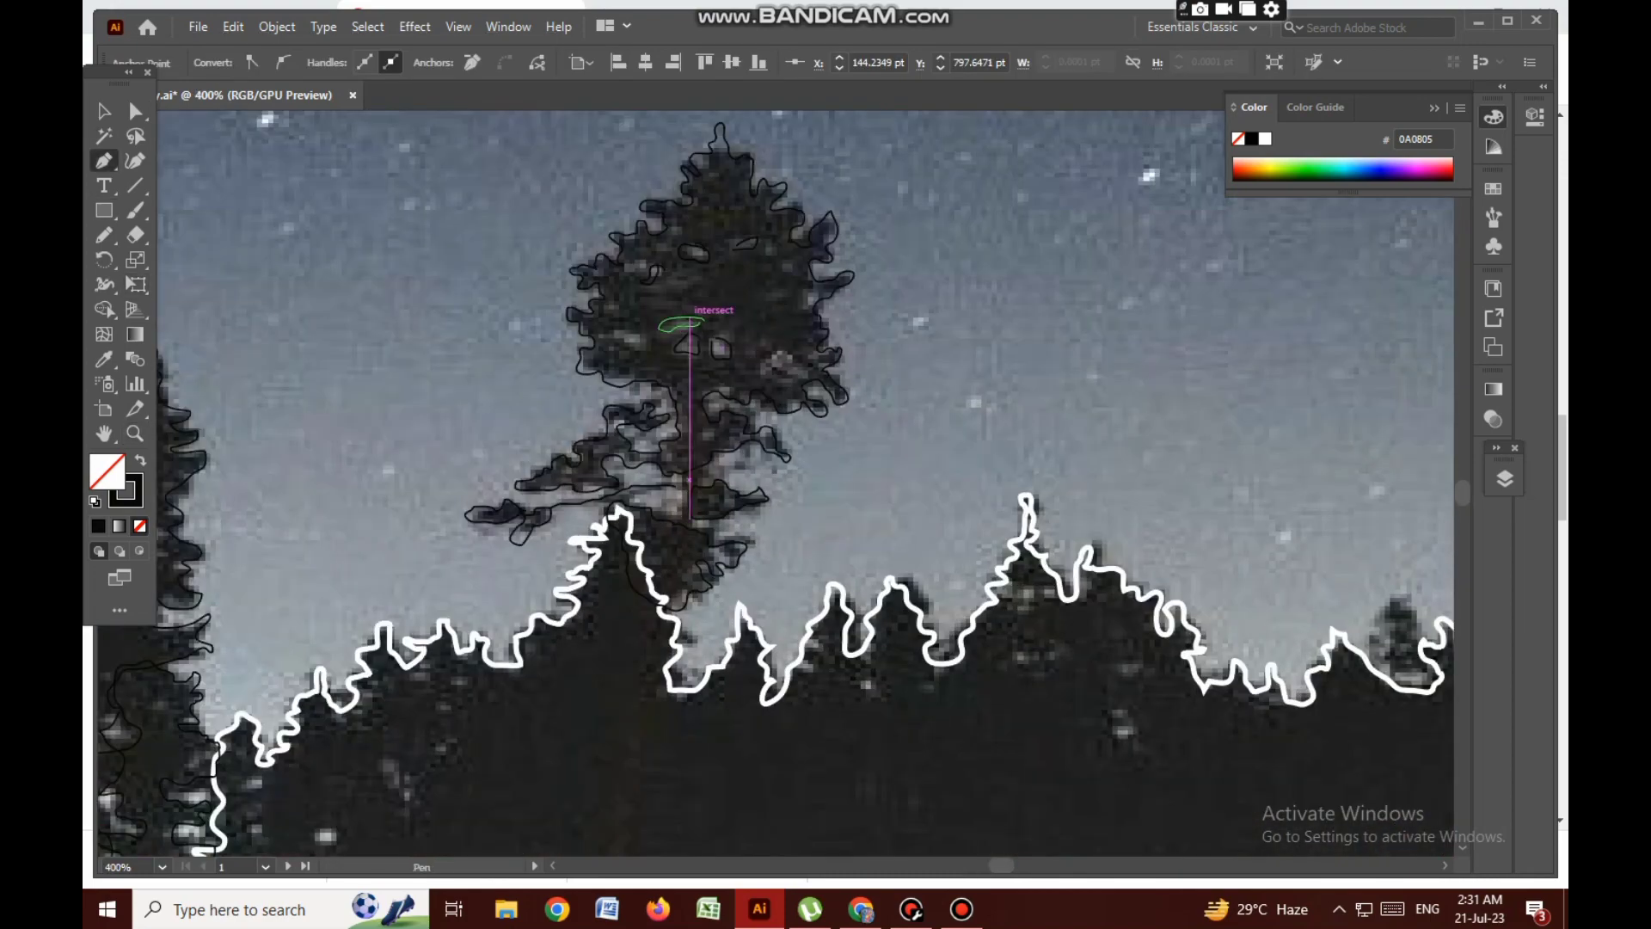
pyautogui.click(566, 693)
pyautogui.moveTo(662, 599); pyautogui.dragTo(692, 573)
pyautogui.click(703, 315)
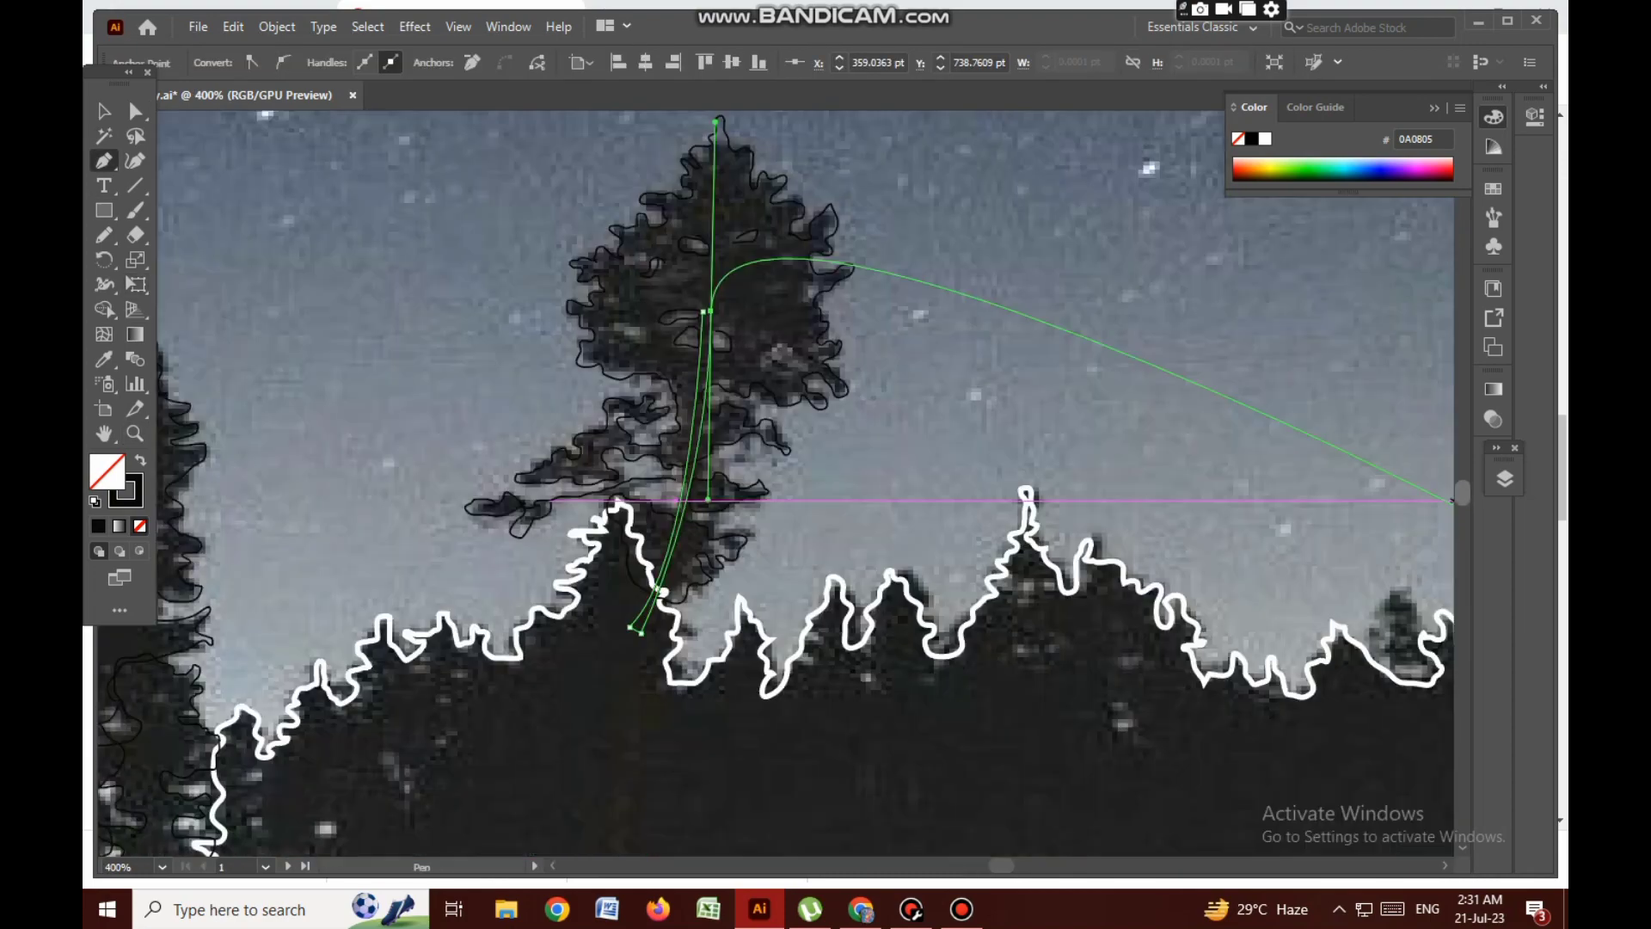
pyautogui.click(643, 634)
pyautogui.click(721, 510)
pyautogui.scroll(-3, 721, 510)
pyautogui.hscroll(-3, 720, 510)
pyautogui.scroll(2, 1390, 516)
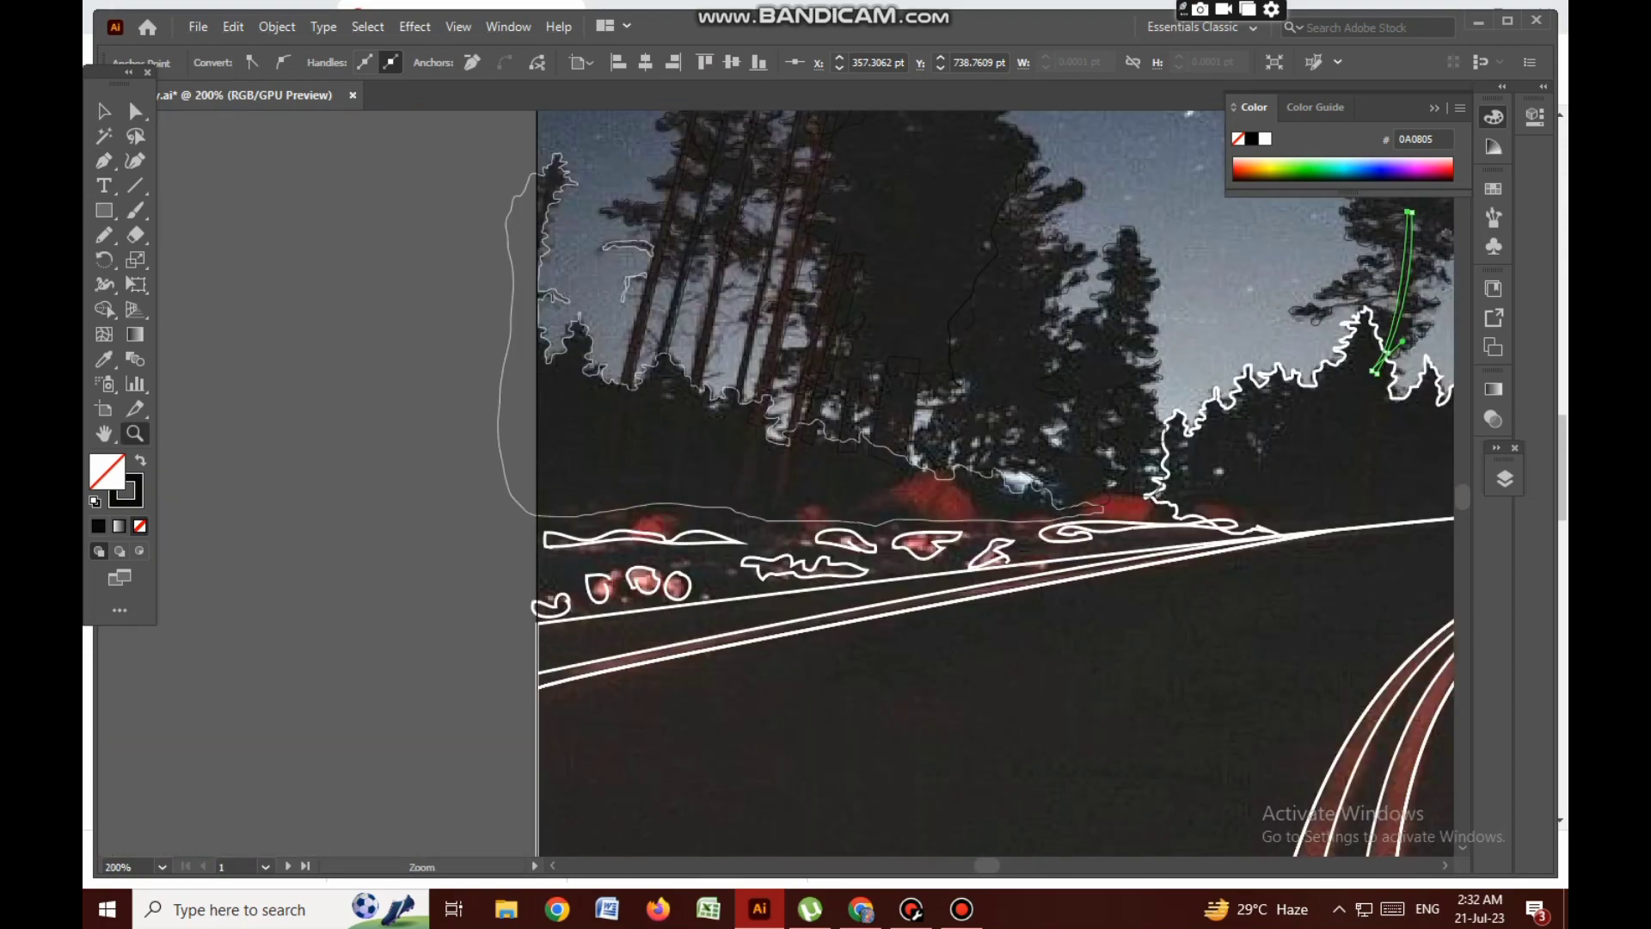
# Outline the right roadside verge shape and create Layer 5 for the sky
pyautogui.click(1505, 479)
pyautogui.hotkey('ctrl', 'shift', 'a')
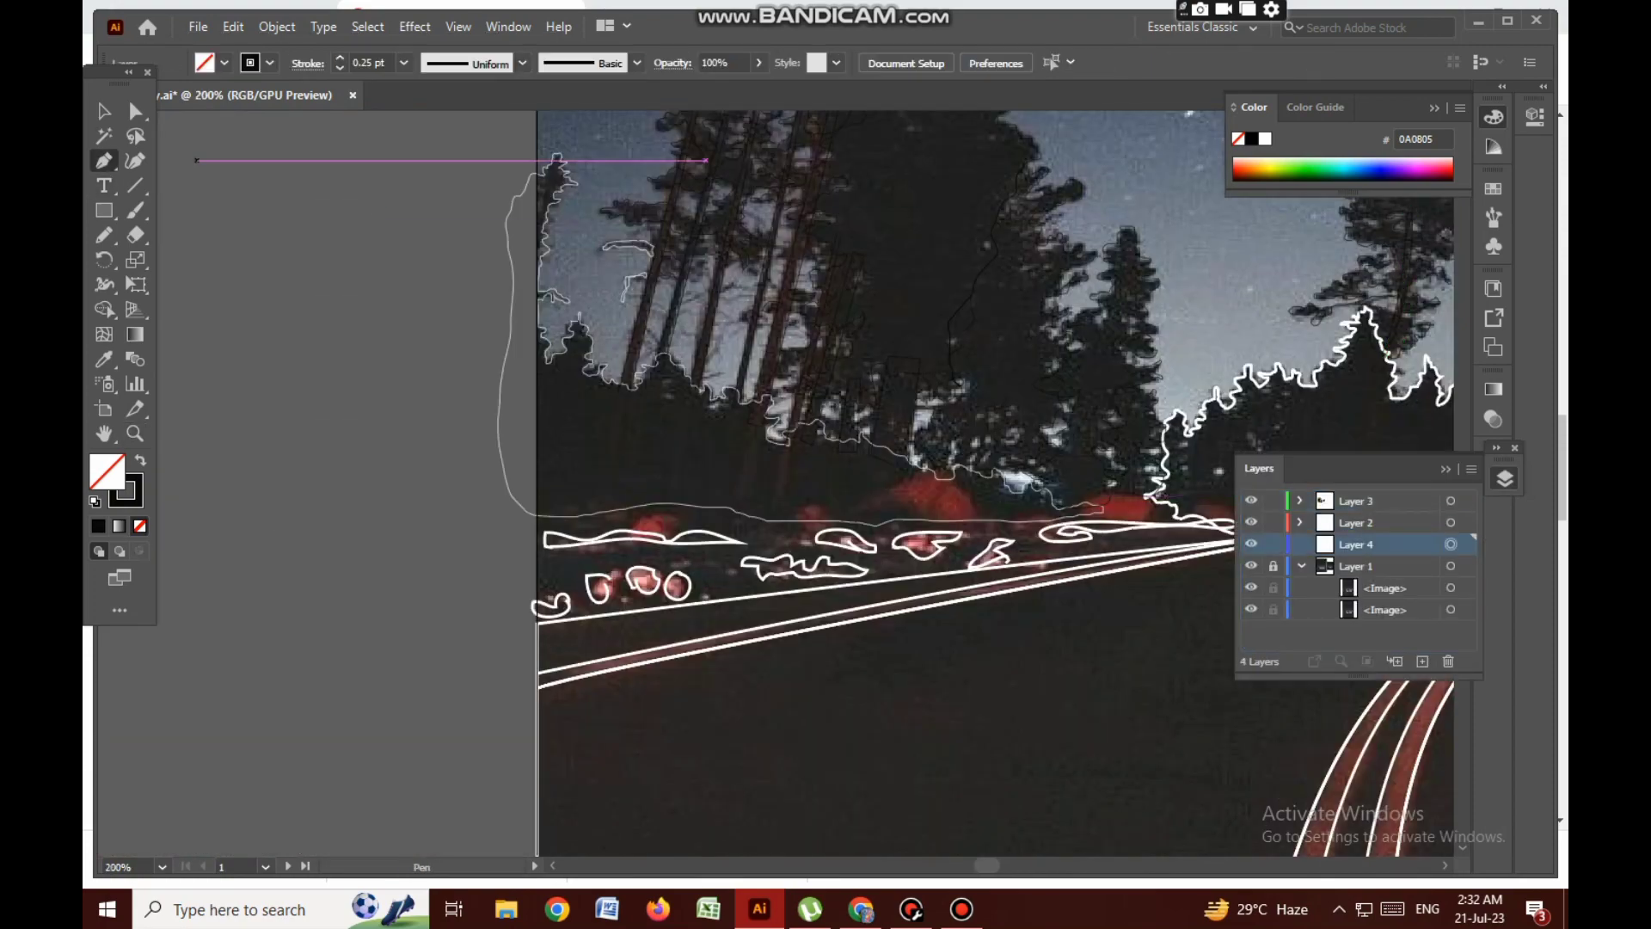
pyautogui.click(535, 499)
pyautogui.hscroll(5, 1002, 516)
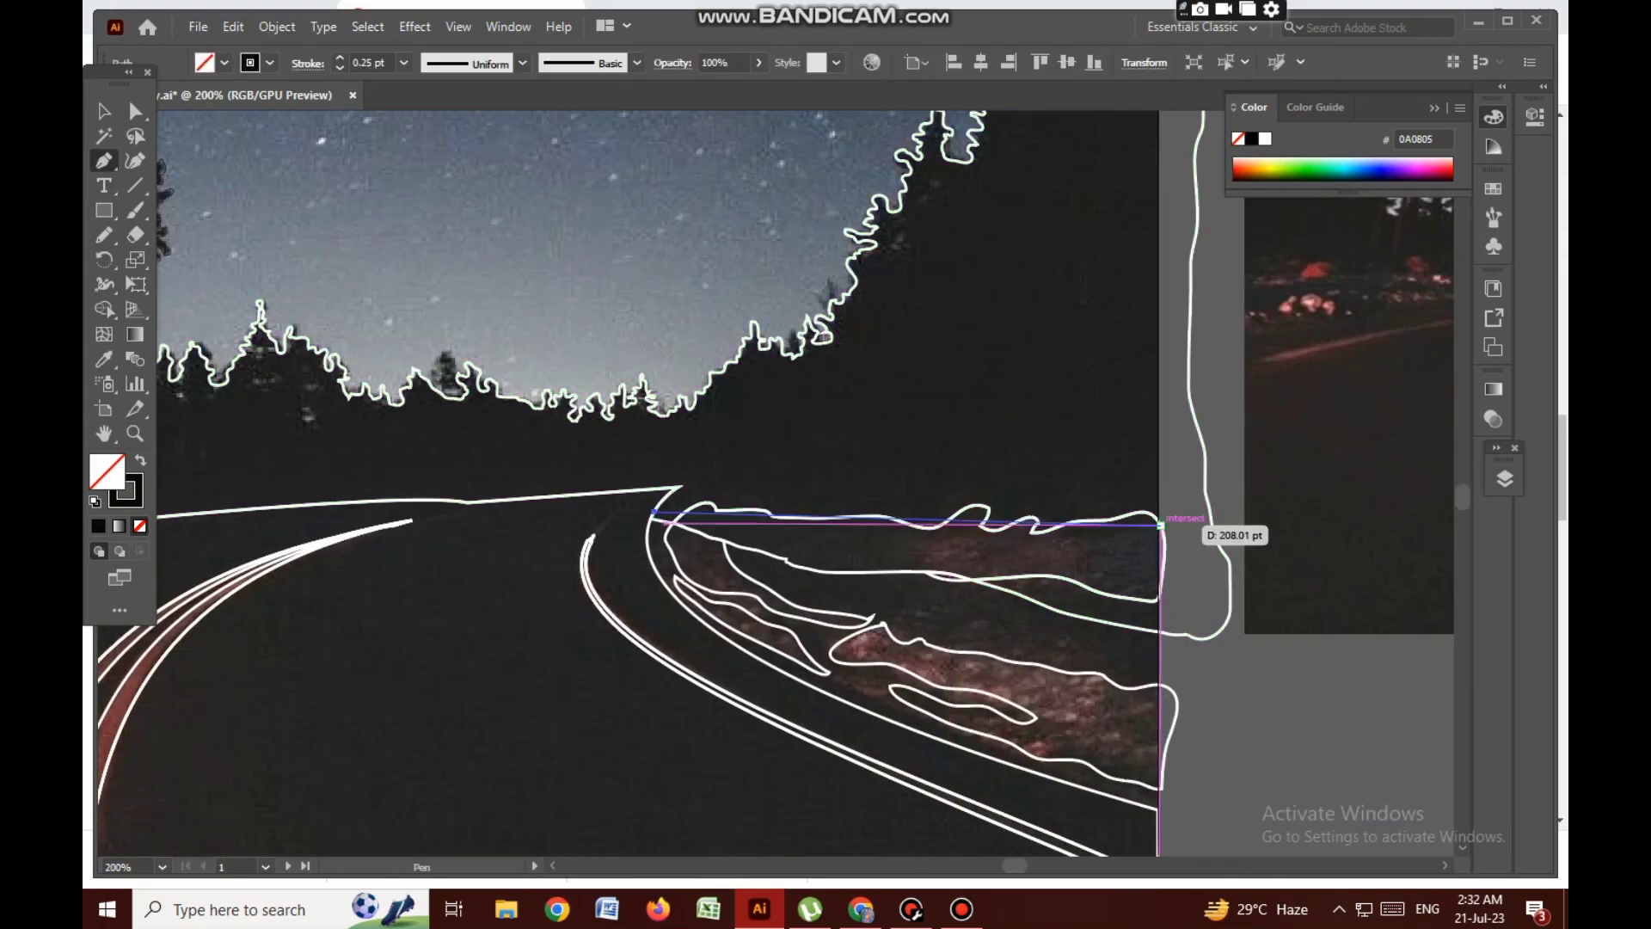
pyautogui.click(1161, 525)
pyautogui.scroll(-5, 1161, 524)
pyautogui.click(1505, 479)
# Cover the left artboard with a rectangle filled with a dark blue to grey-blue gradient
pyautogui.press('m')
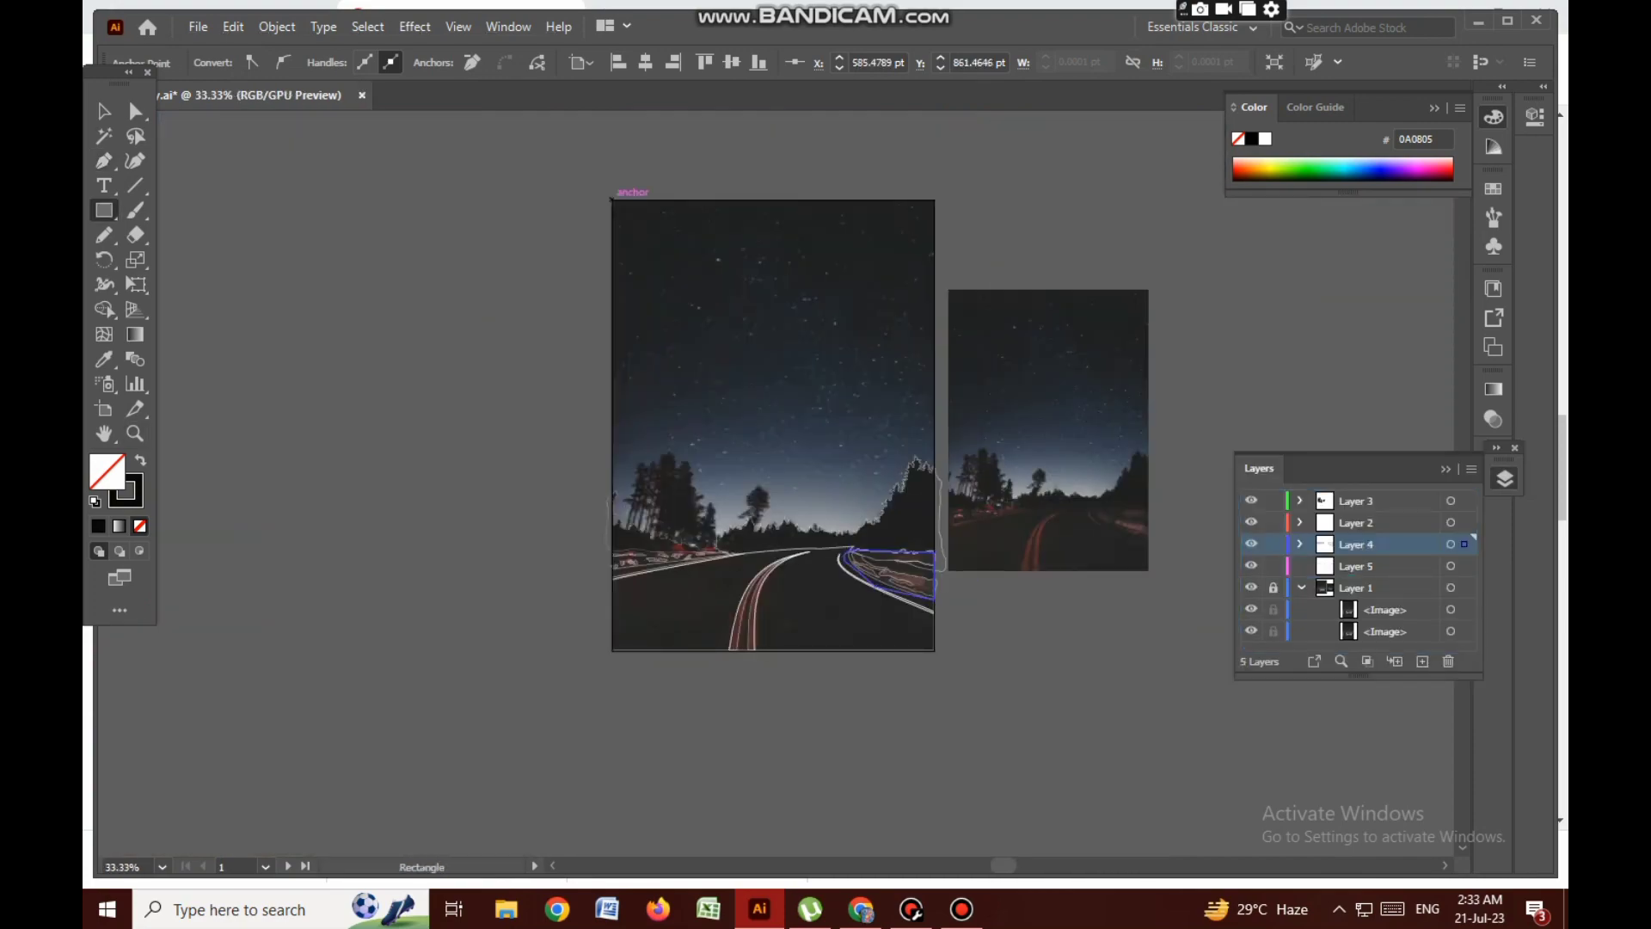
pyautogui.moveTo(612, 199); pyautogui.dragTo(937, 651)
pyautogui.click(1493, 389)
pyautogui.press('g')
pyautogui.click(754, 425)
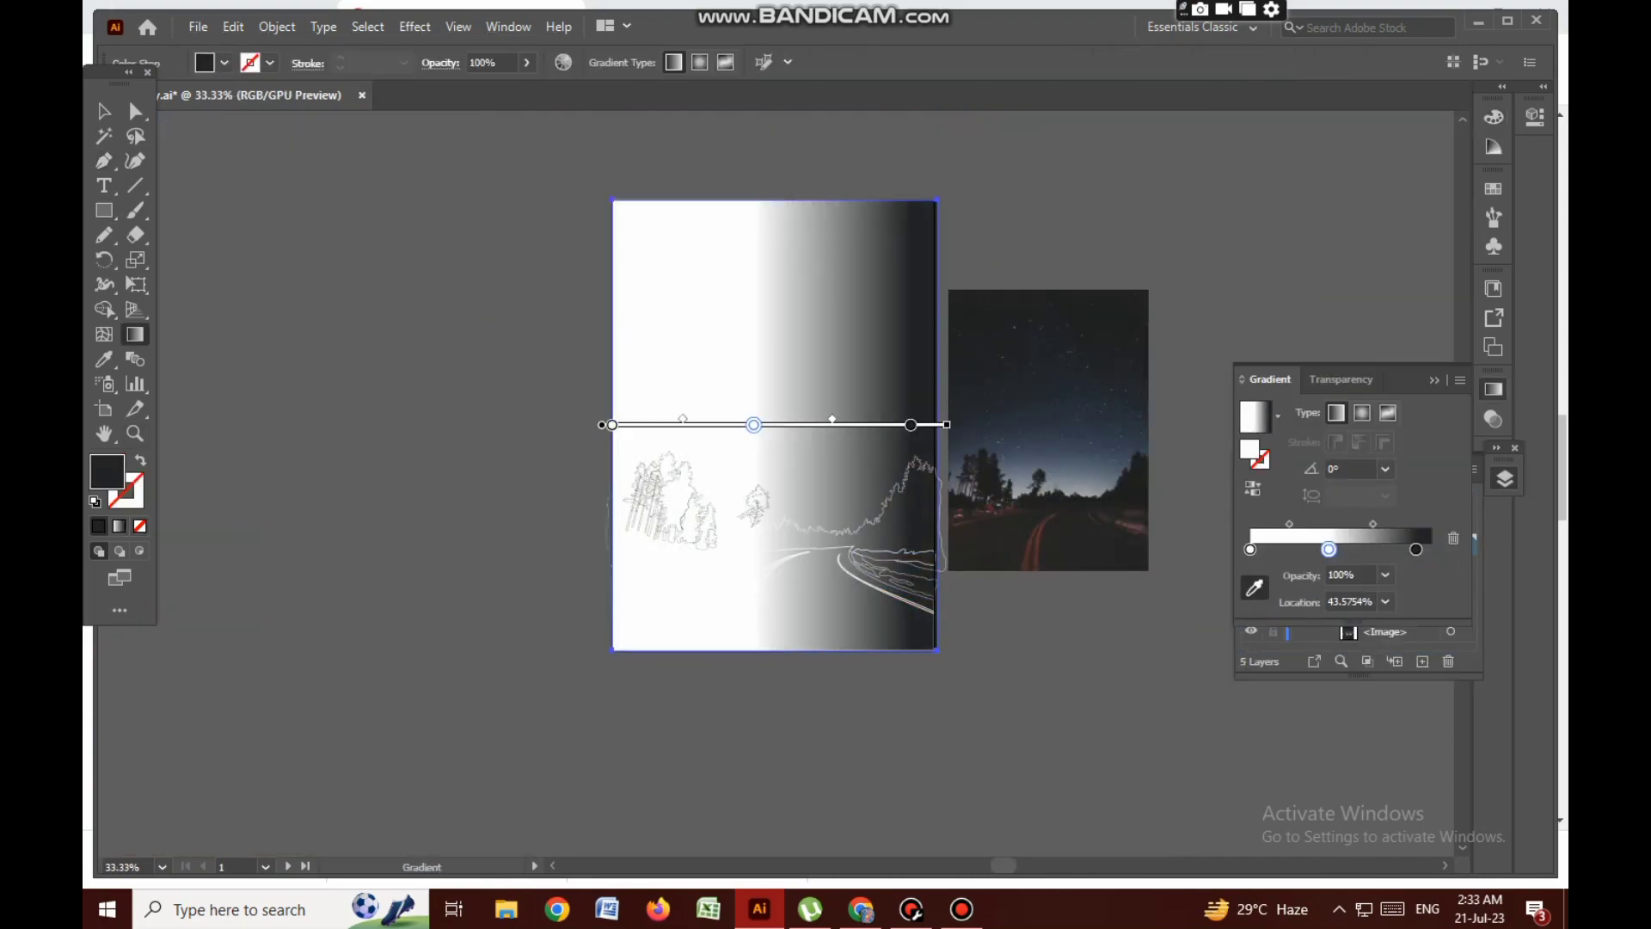
pyautogui.click(1050, 361)
pyautogui.click(611, 425)
pyautogui.click(1049, 344)
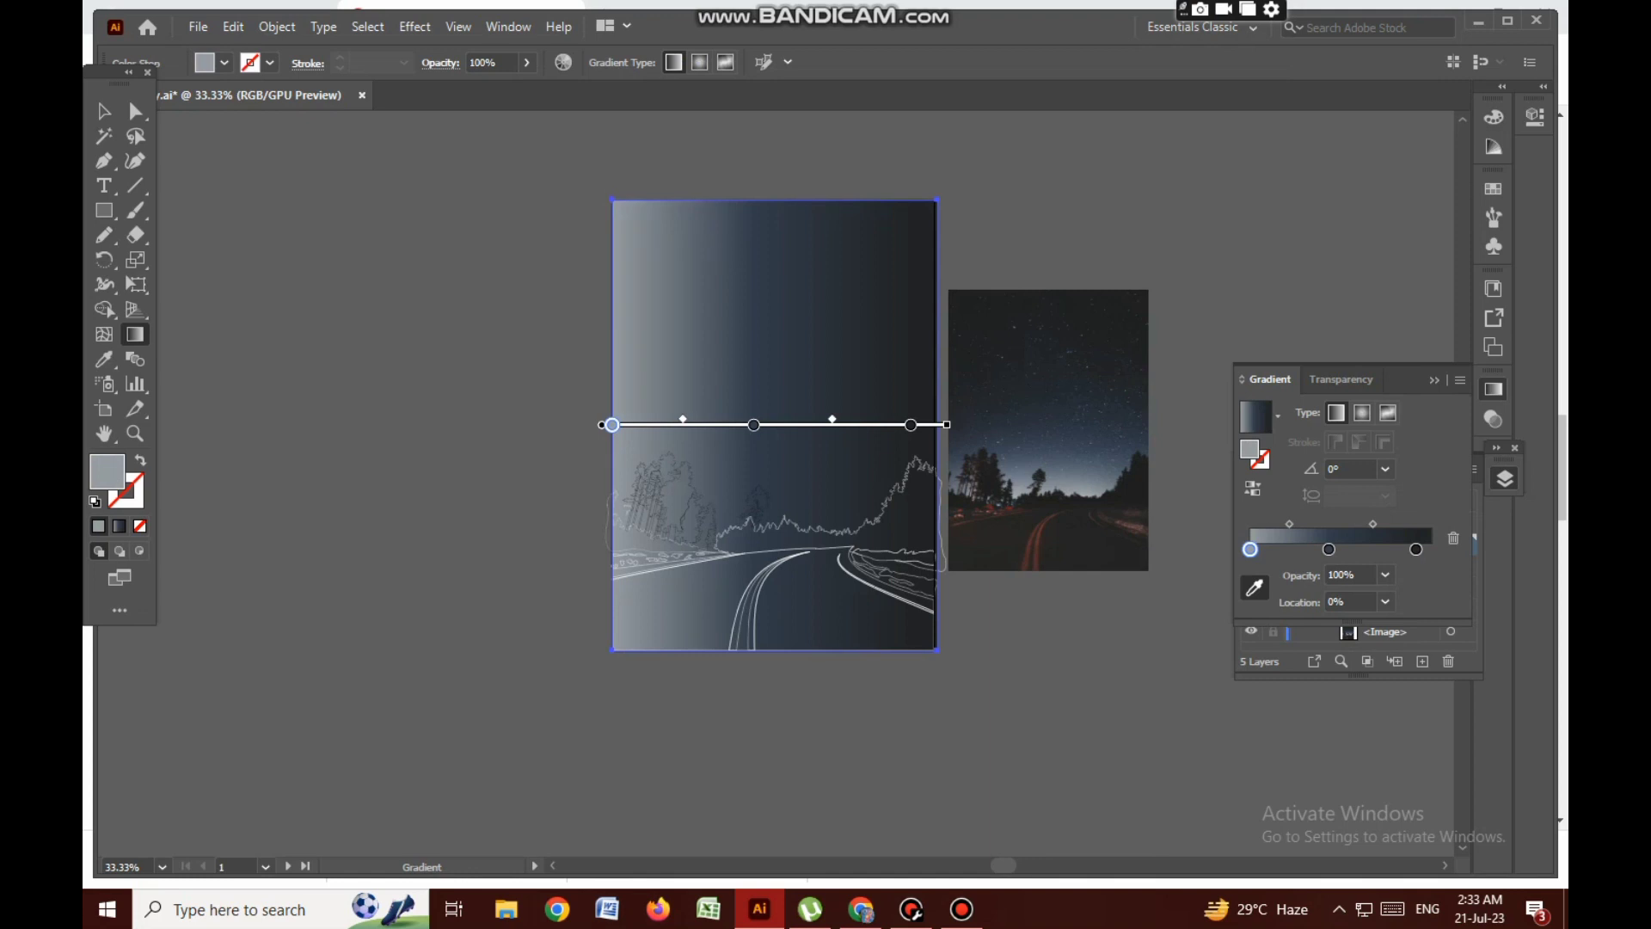
# Rotate the gradient to run vertically and switch it to Radial
pyautogui.moveTo(774, 682)
pyautogui.mouseDown()
pyautogui.moveTo(776, 172)
pyautogui.moveTo(774, 562)
pyautogui.mouseUp()
pyautogui.click(1363, 413)
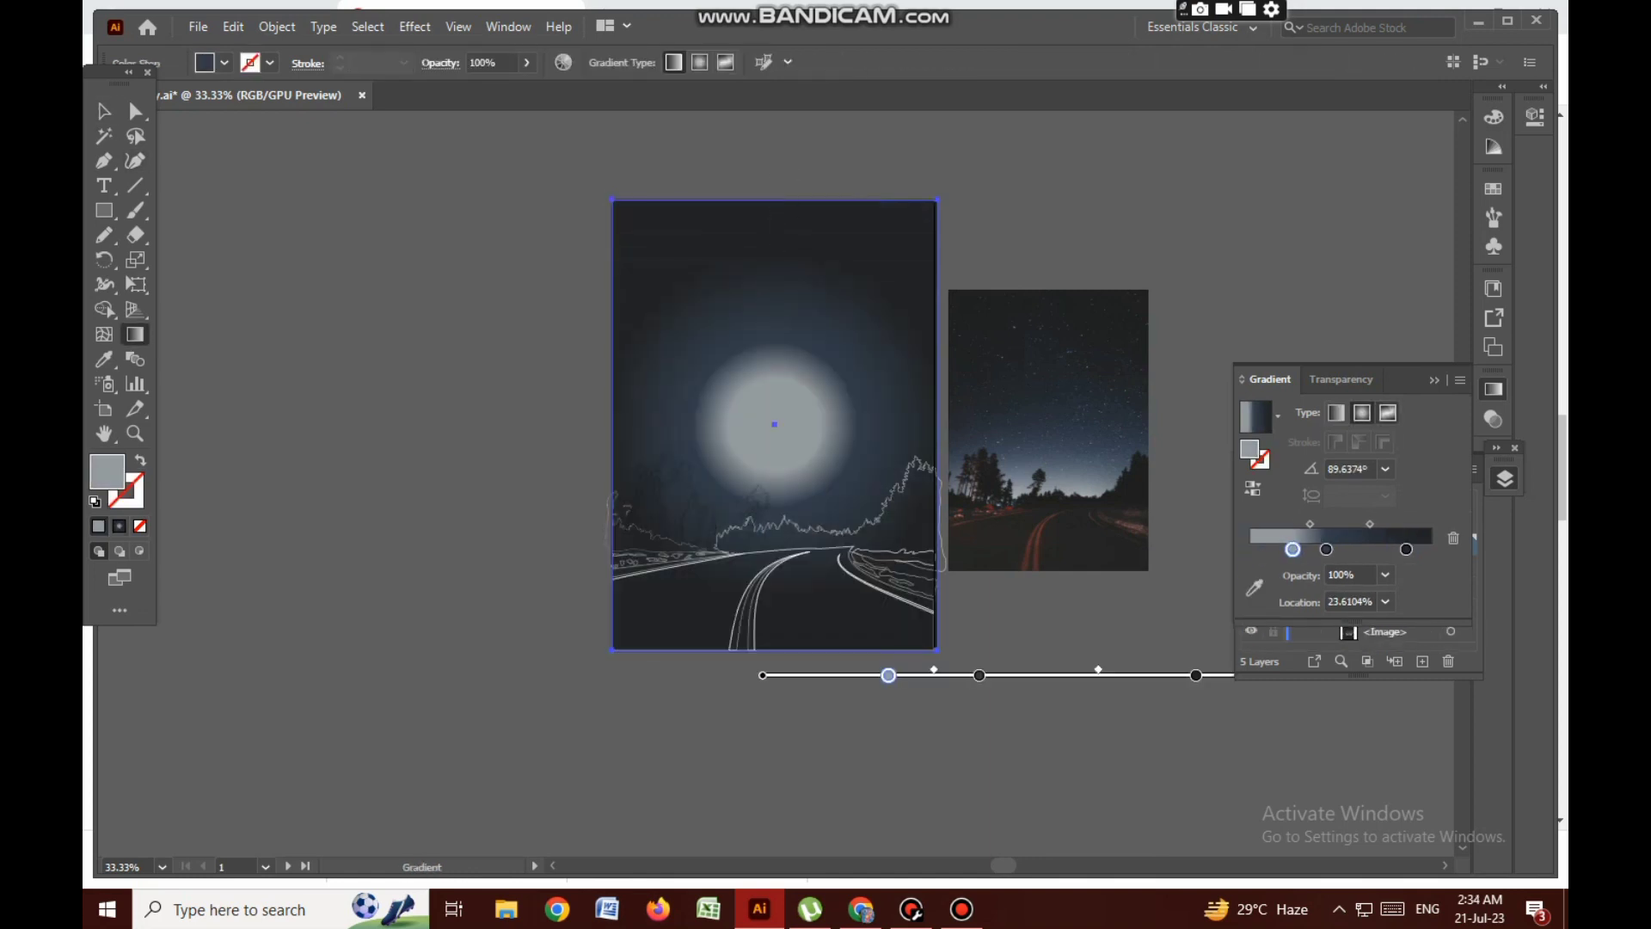
pyautogui.scroll(2, 774, 430)
pyautogui.moveTo(781, 789); pyautogui.dragTo(785, 200)
pyautogui.click(781, 553)
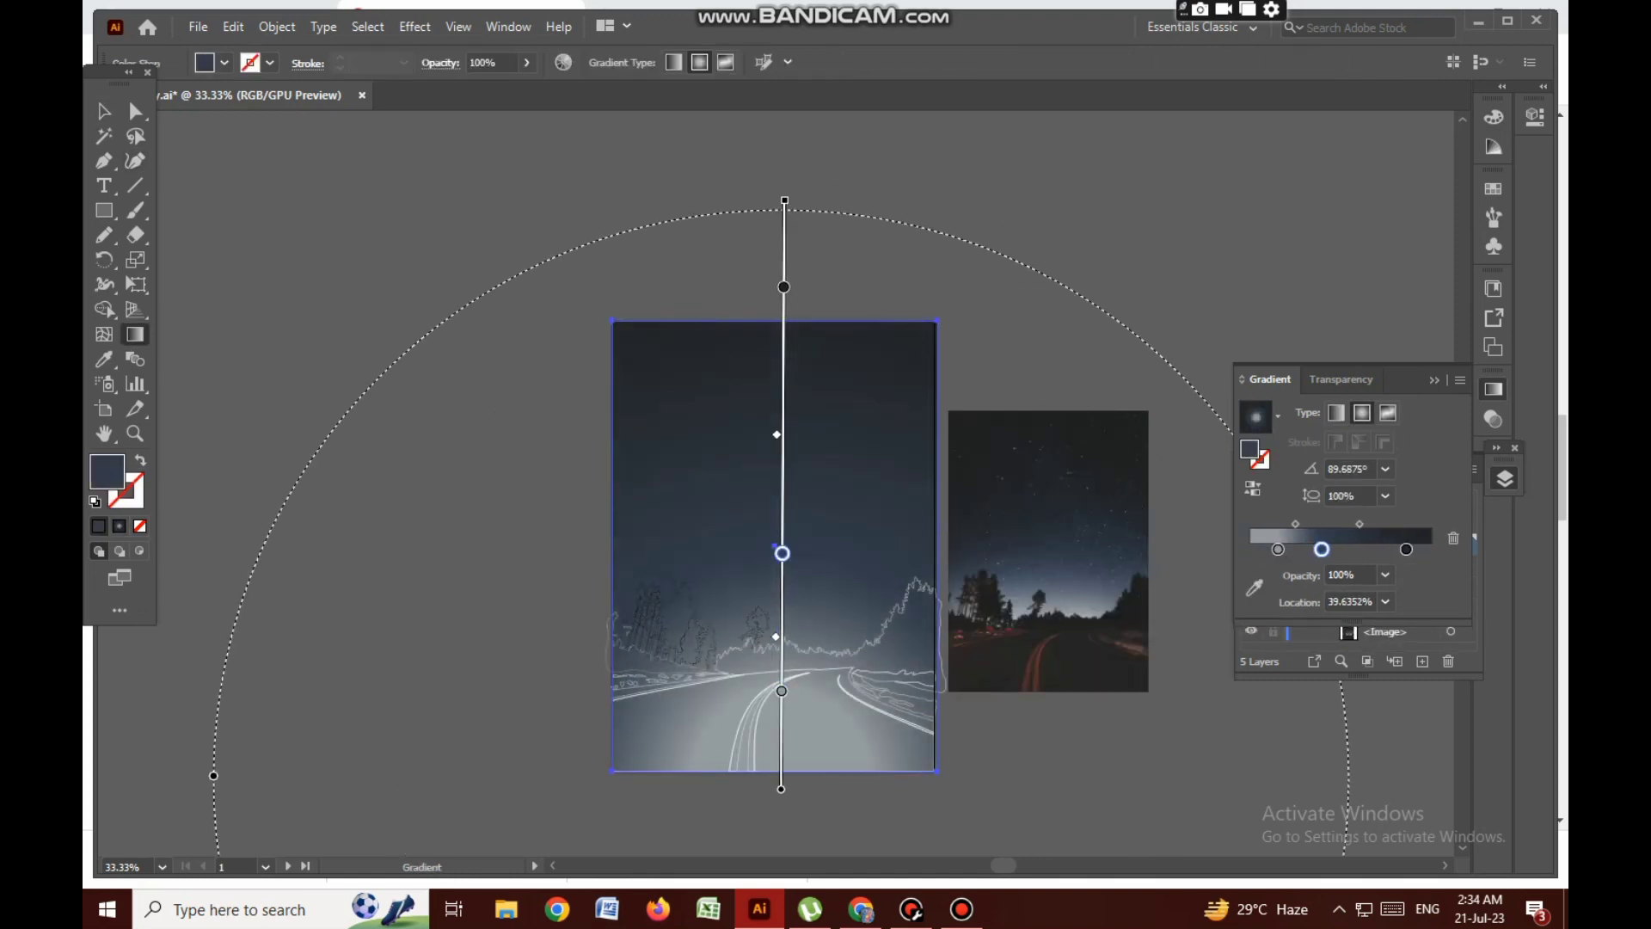
pyautogui.click(782, 690)
# Redraw the radial glow from the bottom: light stop near 24%, dark blue stop at 42.8%
pyautogui.moveTo(751, 784); pyautogui.dragTo(1351, 686)
pyautogui.moveTo(890, 763)
pyautogui.mouseDown()
pyautogui.moveTo(967, 749)
pyautogui.moveTo(948, 775)
pyautogui.moveTo(1080, 751)
pyautogui.mouseUp()
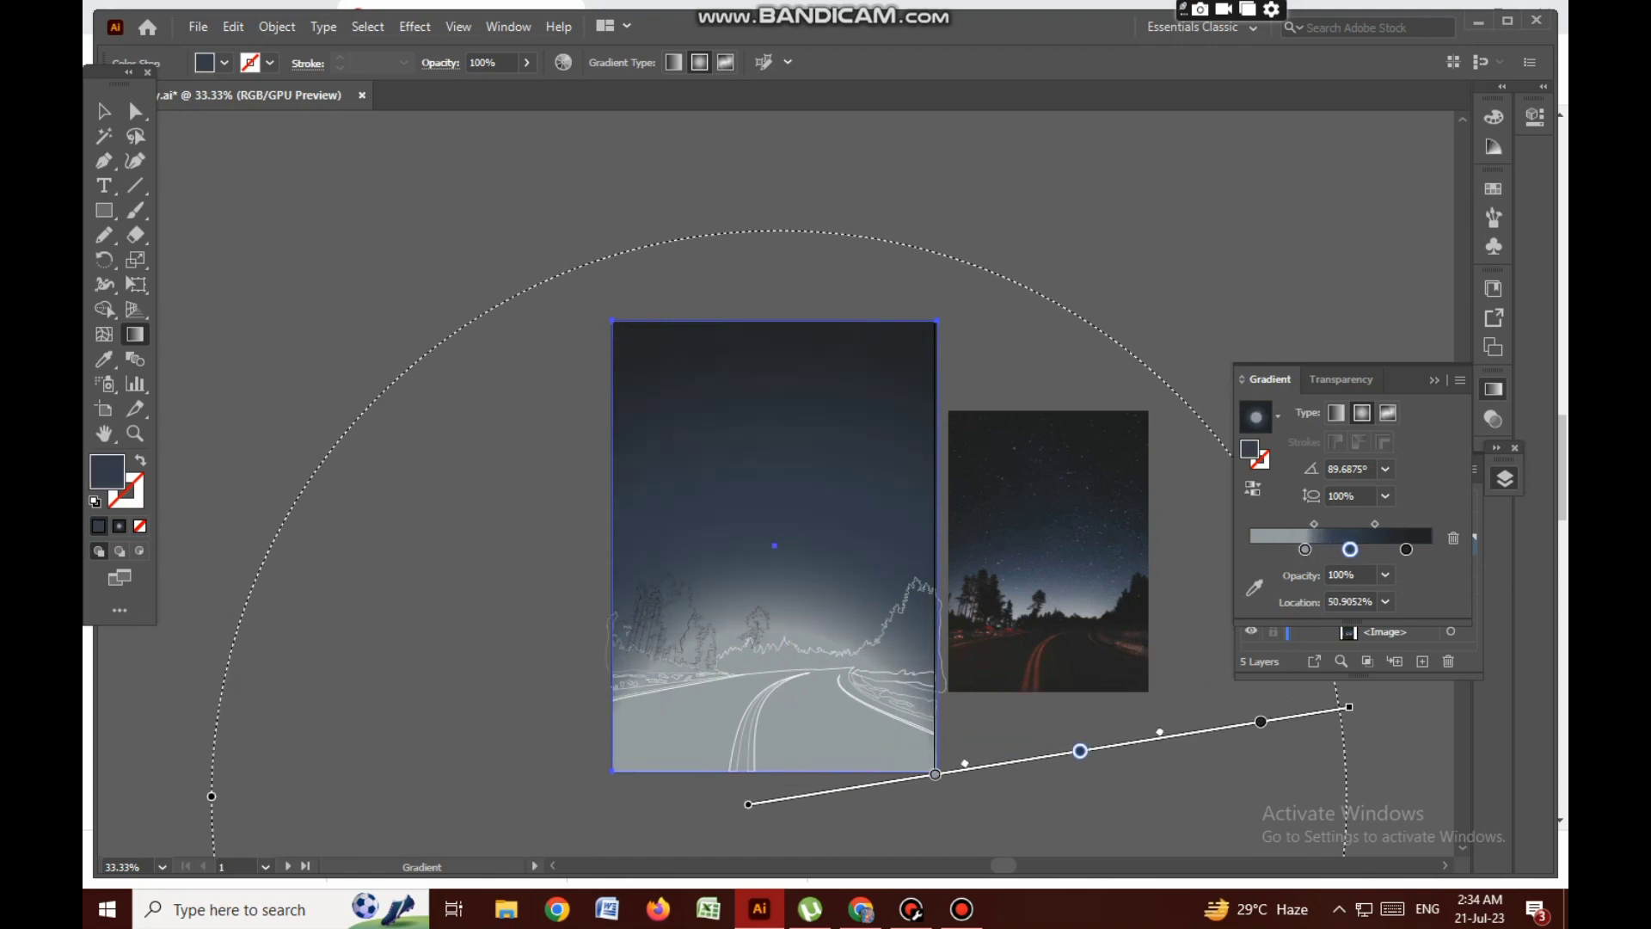
pyautogui.moveTo(935, 774); pyautogui.dragTo(898, 780)
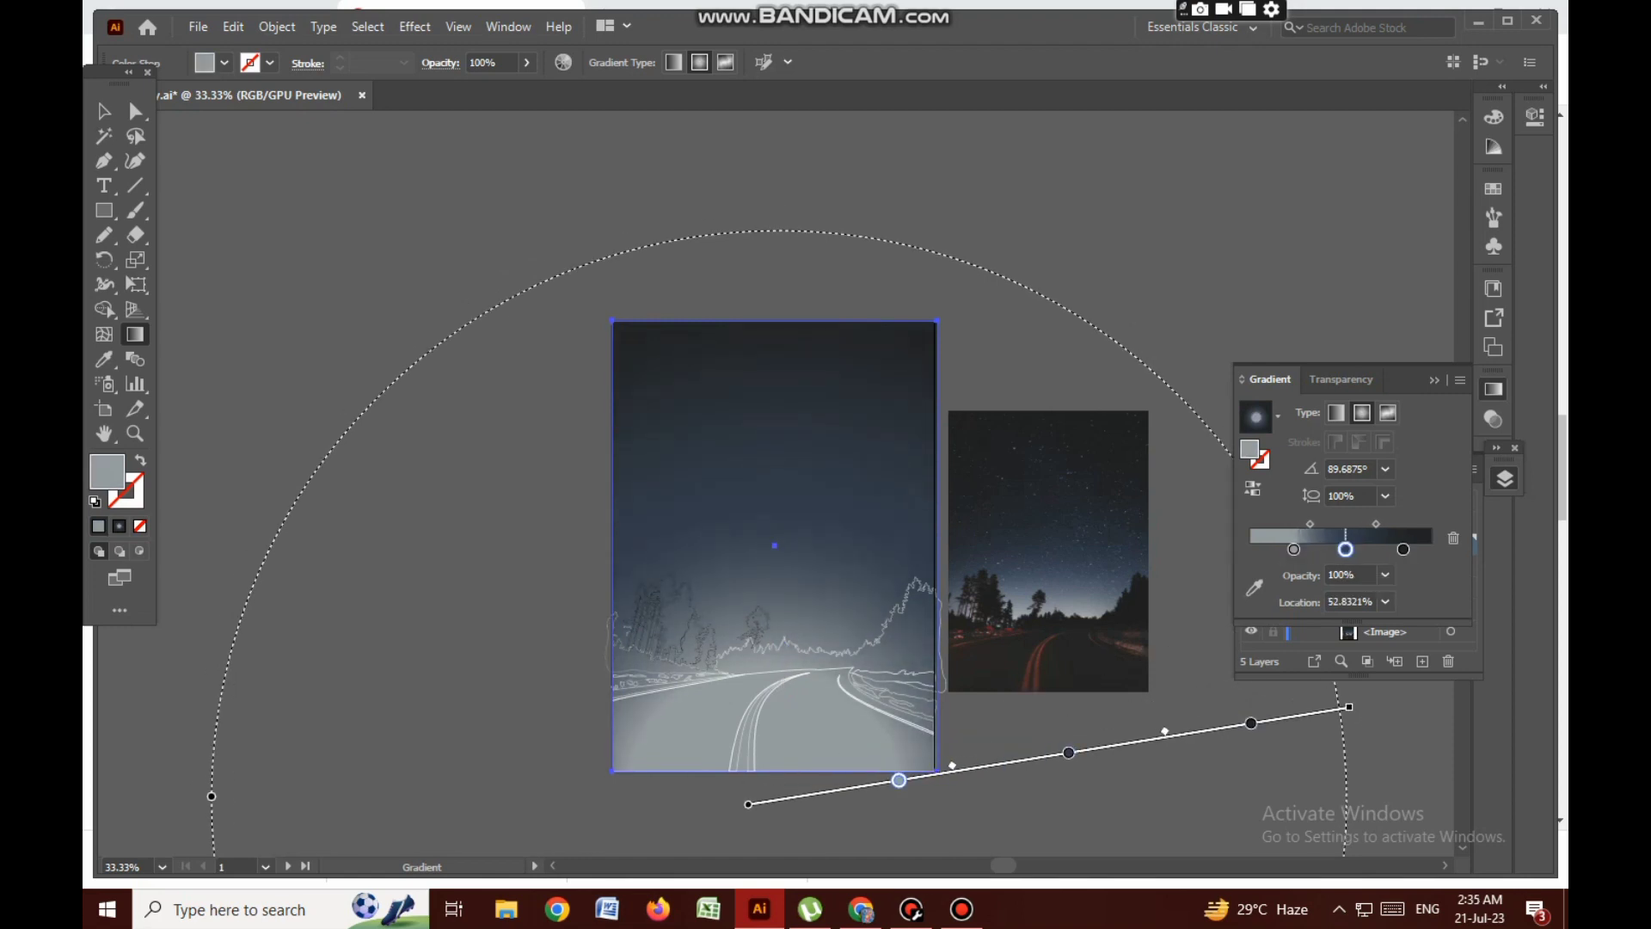
pyautogui.click(1008, 762)
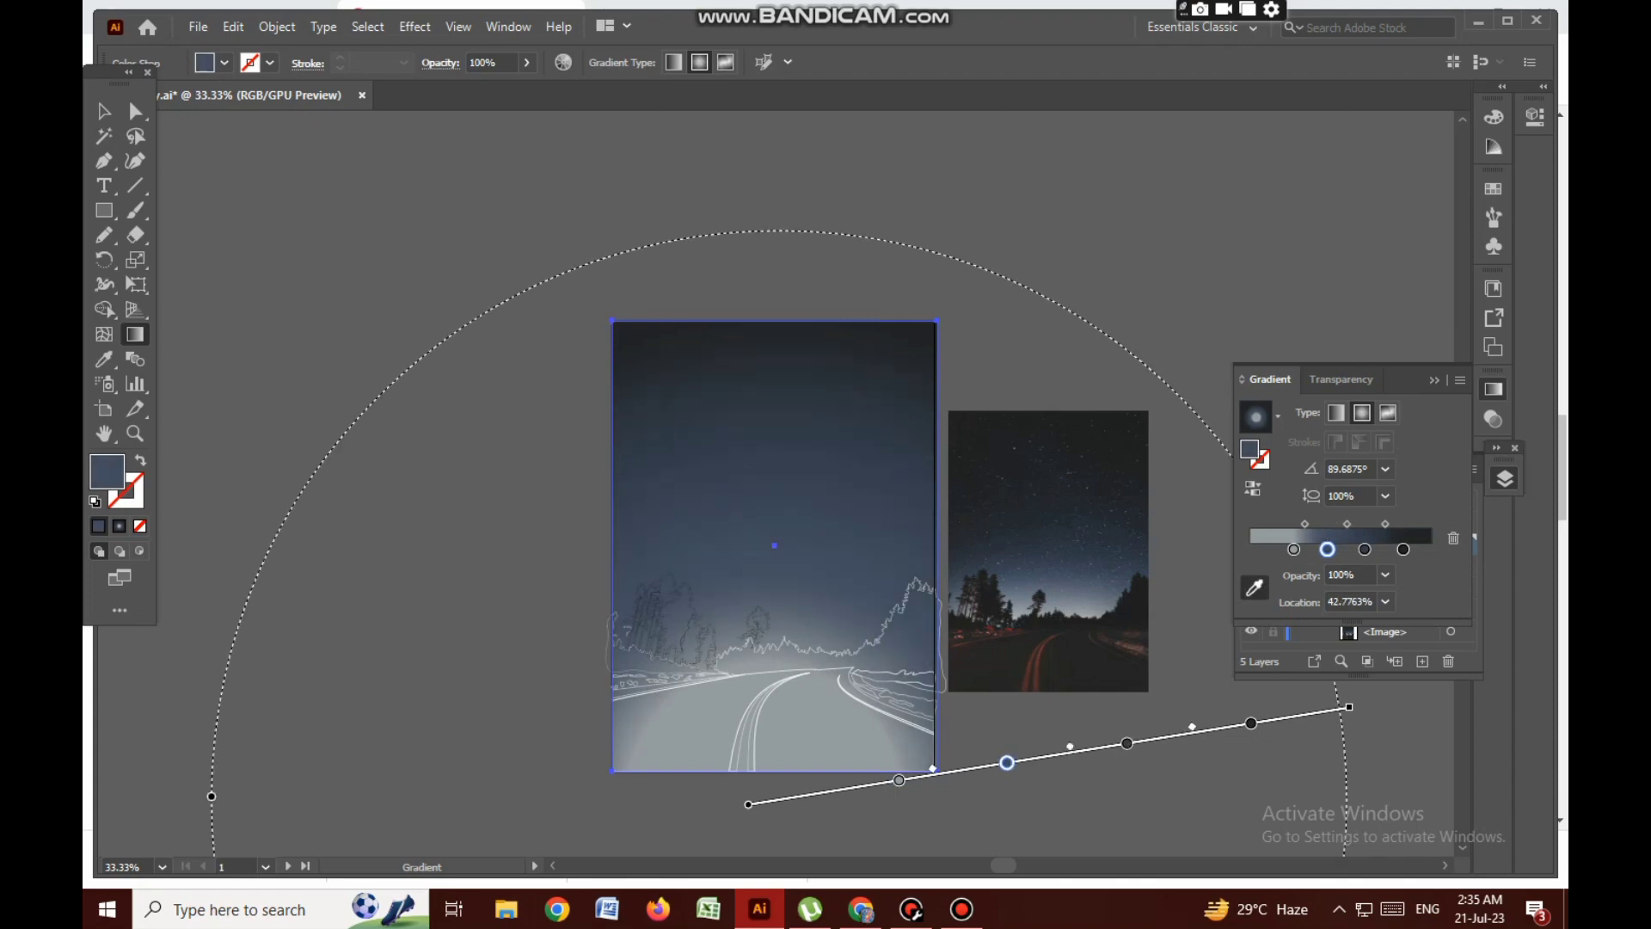
pyautogui.press('v')
pyautogui.click(913, 602)
pyautogui.hotkey('ctrl', '=')
pyautogui.hotkey('ctrl', '=')
pyautogui.hotkey('ctrl', '=')
pyautogui.hotkey('ctrl', '=')
# Select the slanted trunk outlines and zoom in to inspect them, then view the whole artboard
pyautogui.moveTo(516, 430); pyautogui.dragTo(679, 723)
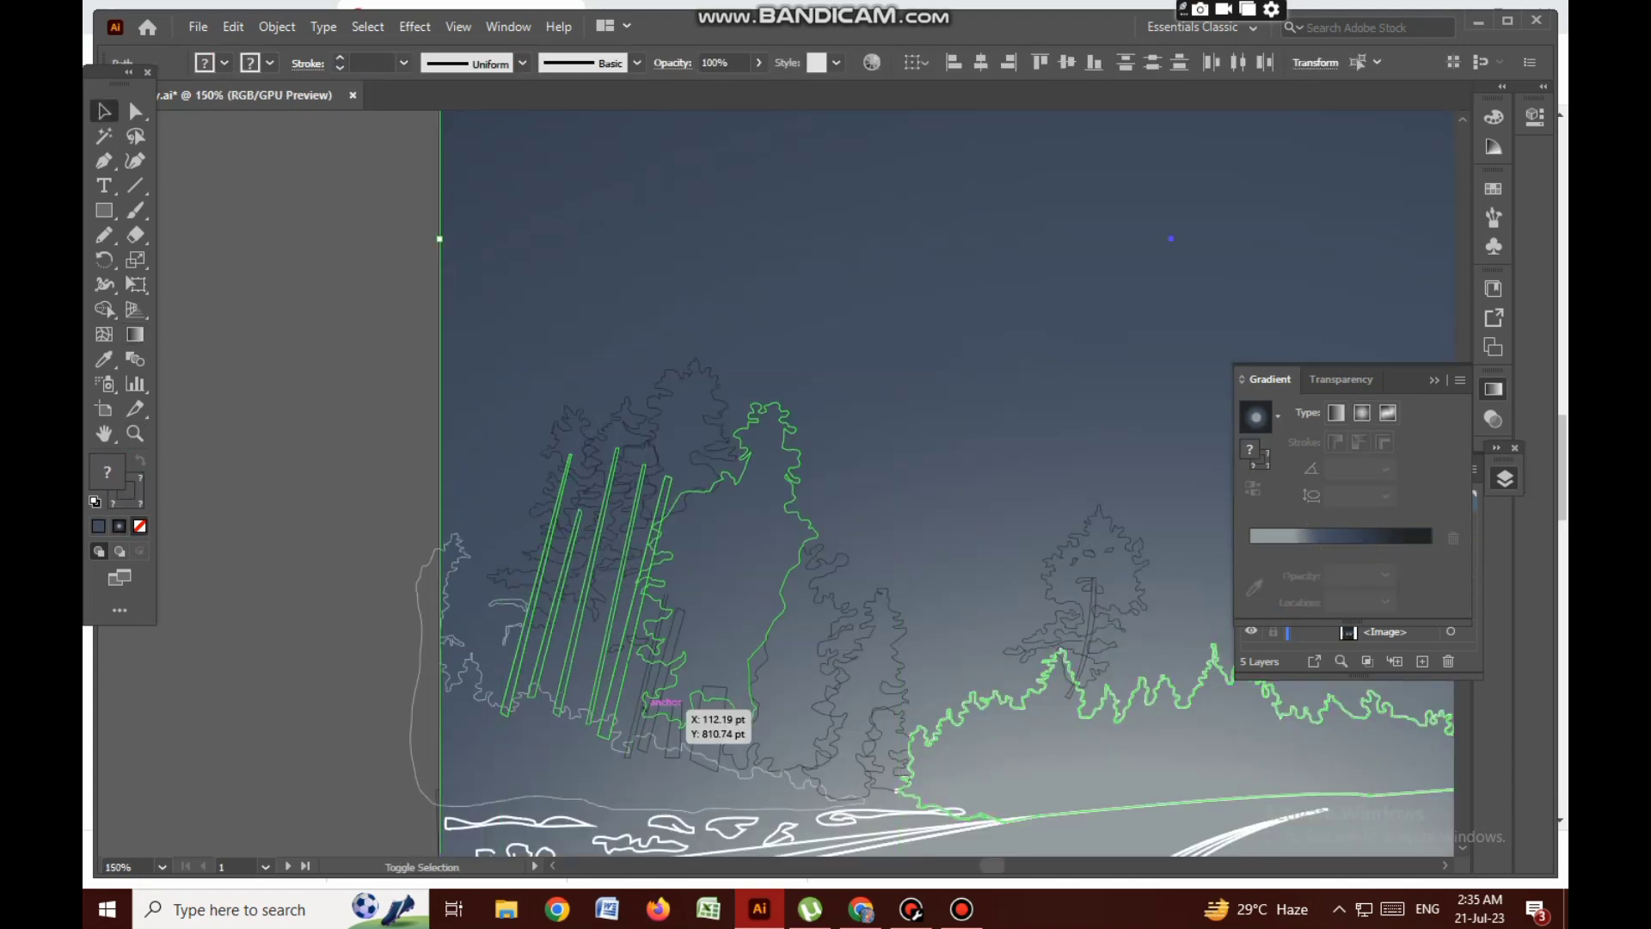
pyautogui.press('z')
pyautogui.click(653, 550)
pyautogui.hotkey('ctrl', '0')
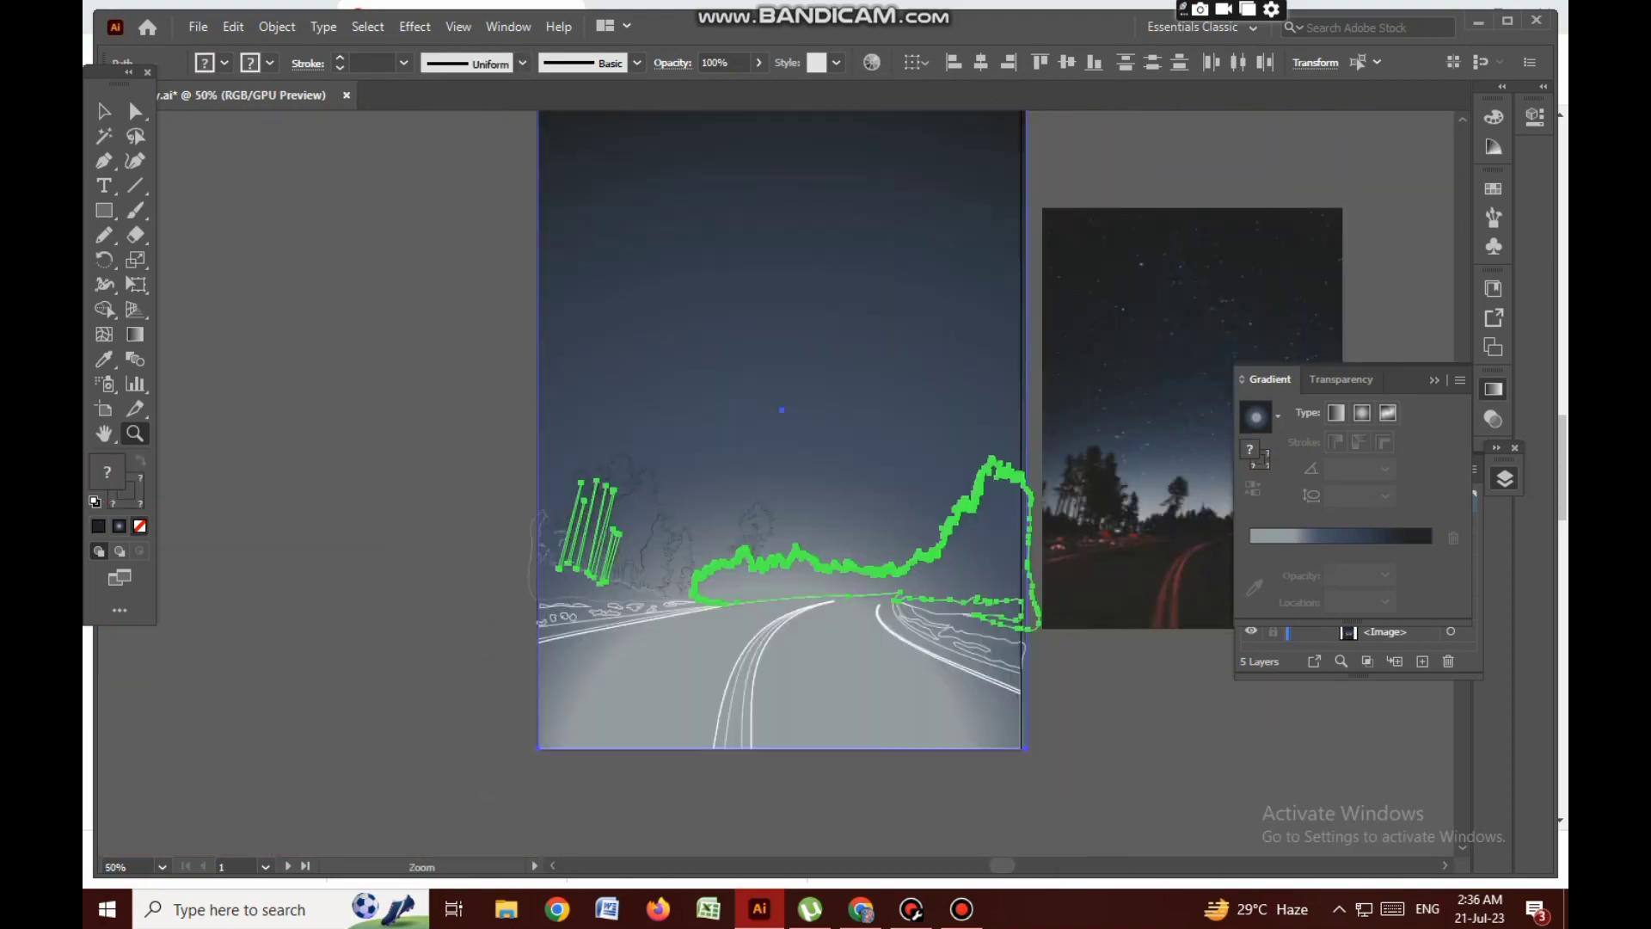
pyautogui.press('v')
pyautogui.press('i')
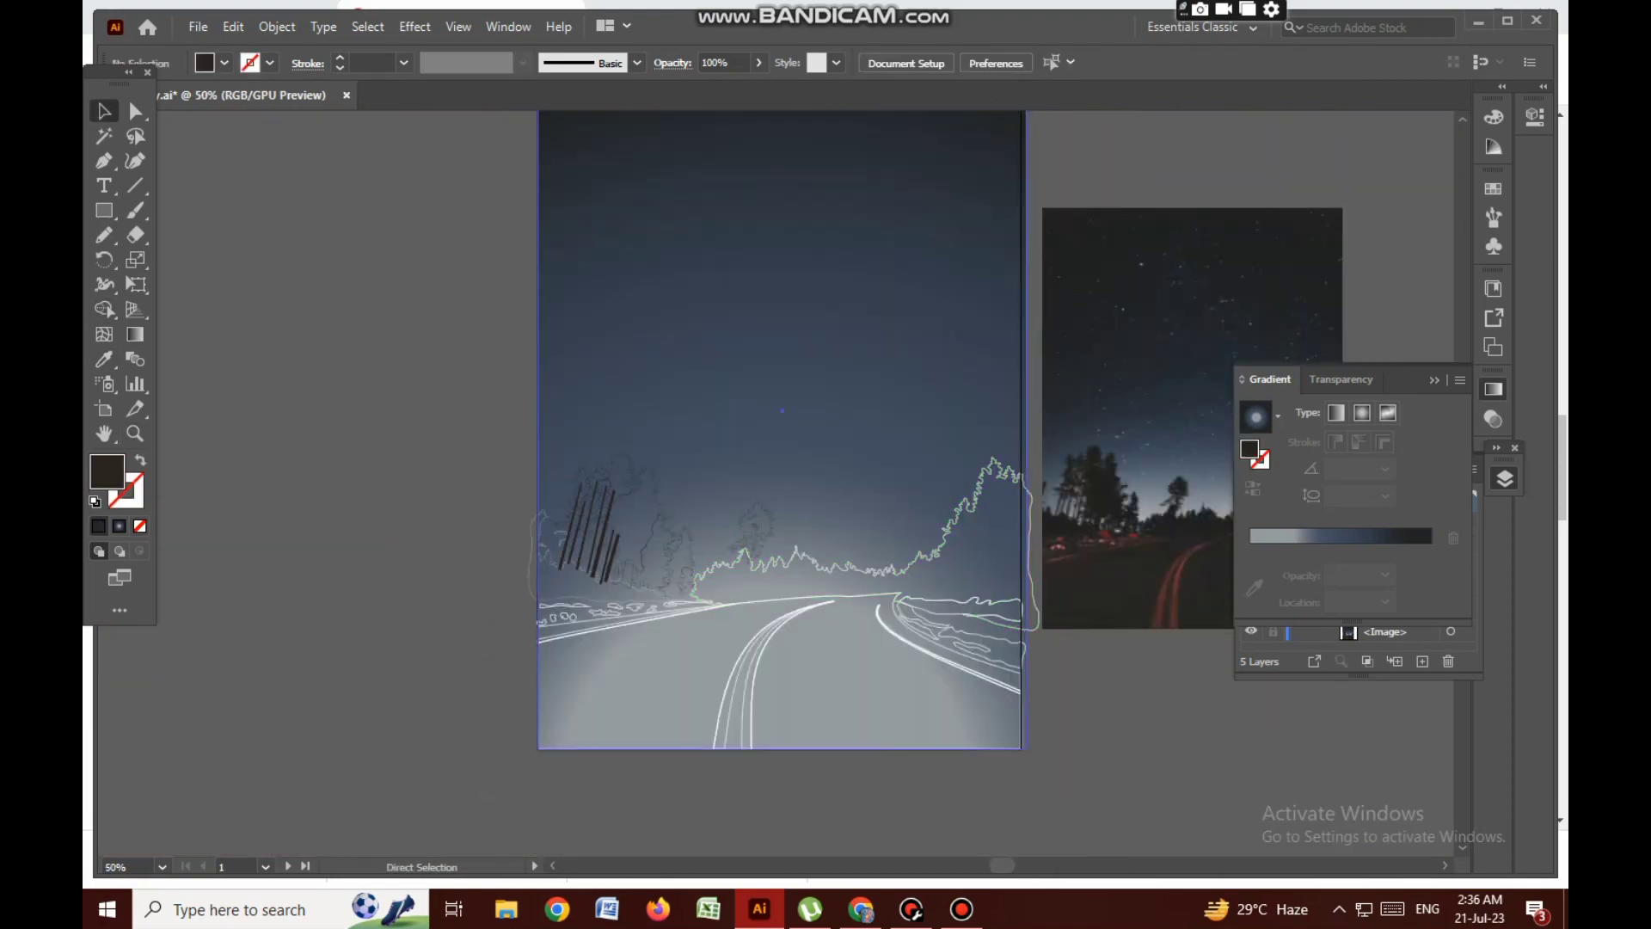
# Select the white tree outline paths via the Layers panel and fill them solid black
pyautogui.rightClick(731, 544)
pyautogui.click(776, 262)
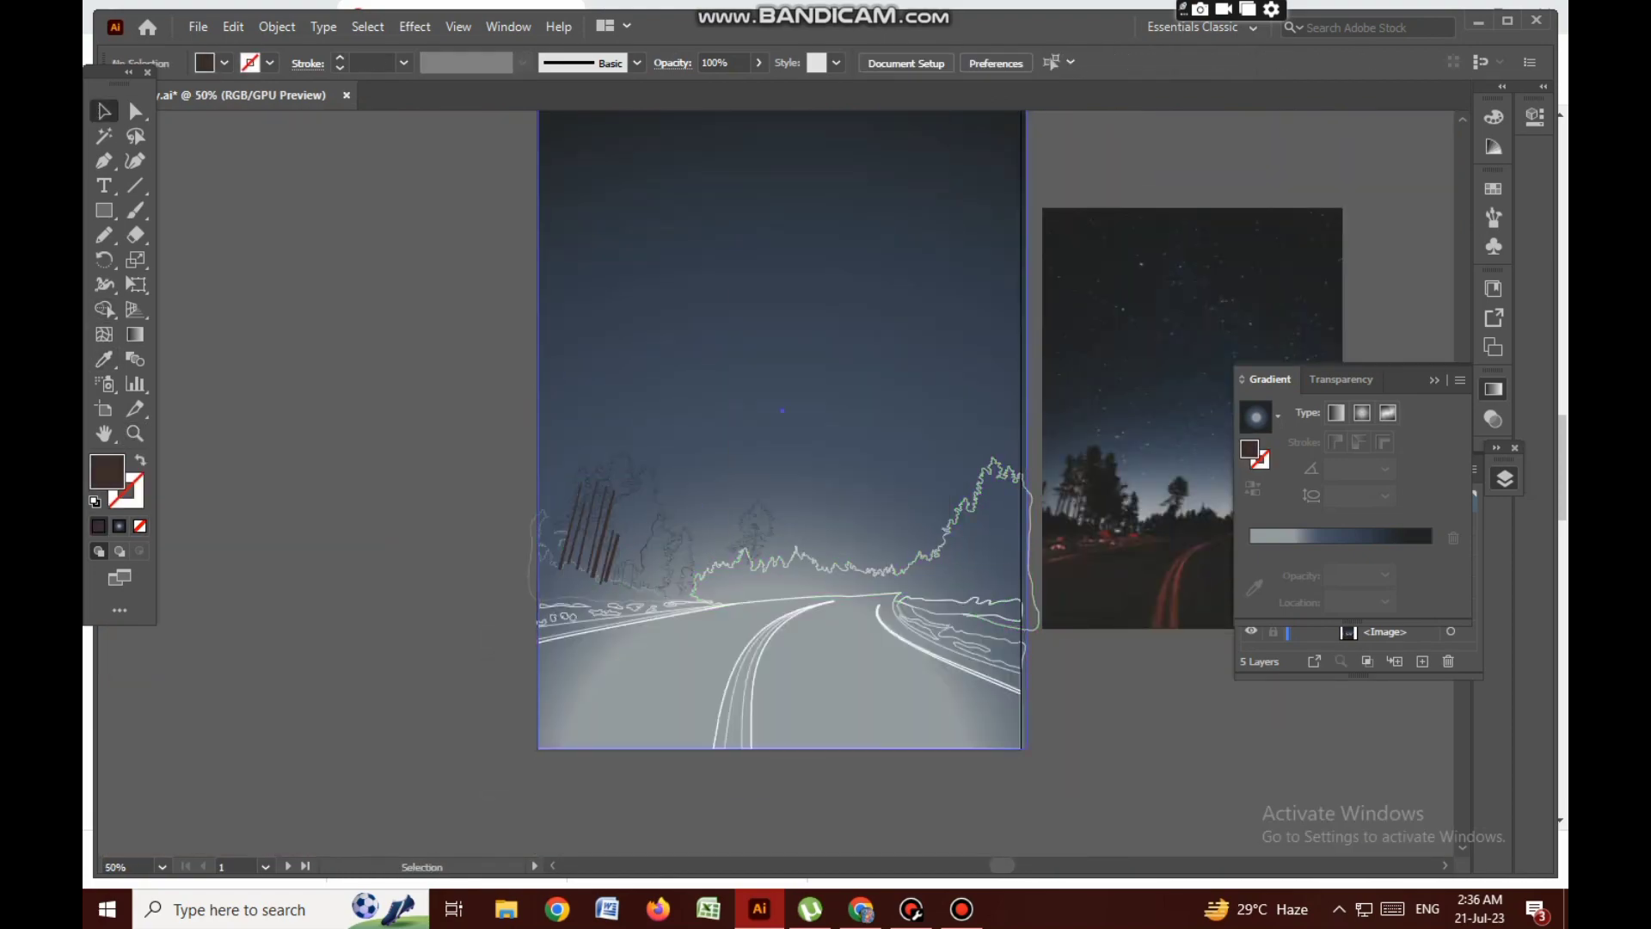
pyautogui.click(1504, 479)
pyautogui.press('v')
pyautogui.click(1505, 479)
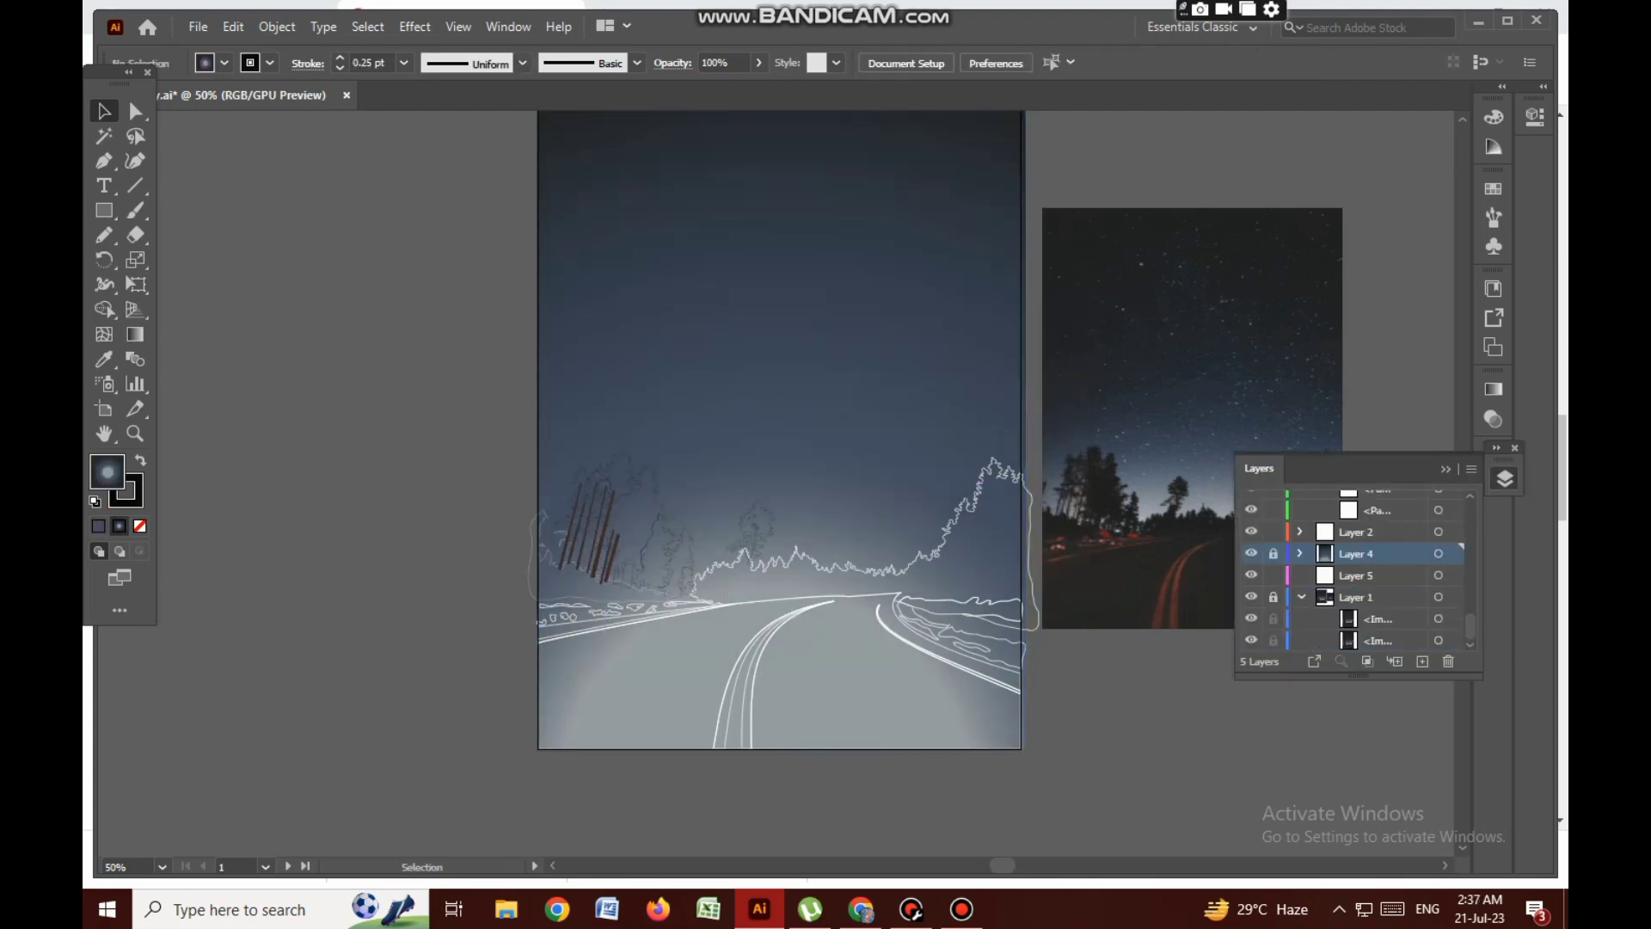
pyautogui.click(1438, 500)
pyautogui.hotkey('shift', 'x')
pyautogui.hotkey('ctrl', 'shift', 'a')
# Colour both road lane lines dark red by sampling it with the Eyedropper
pyautogui.click(731, 688)
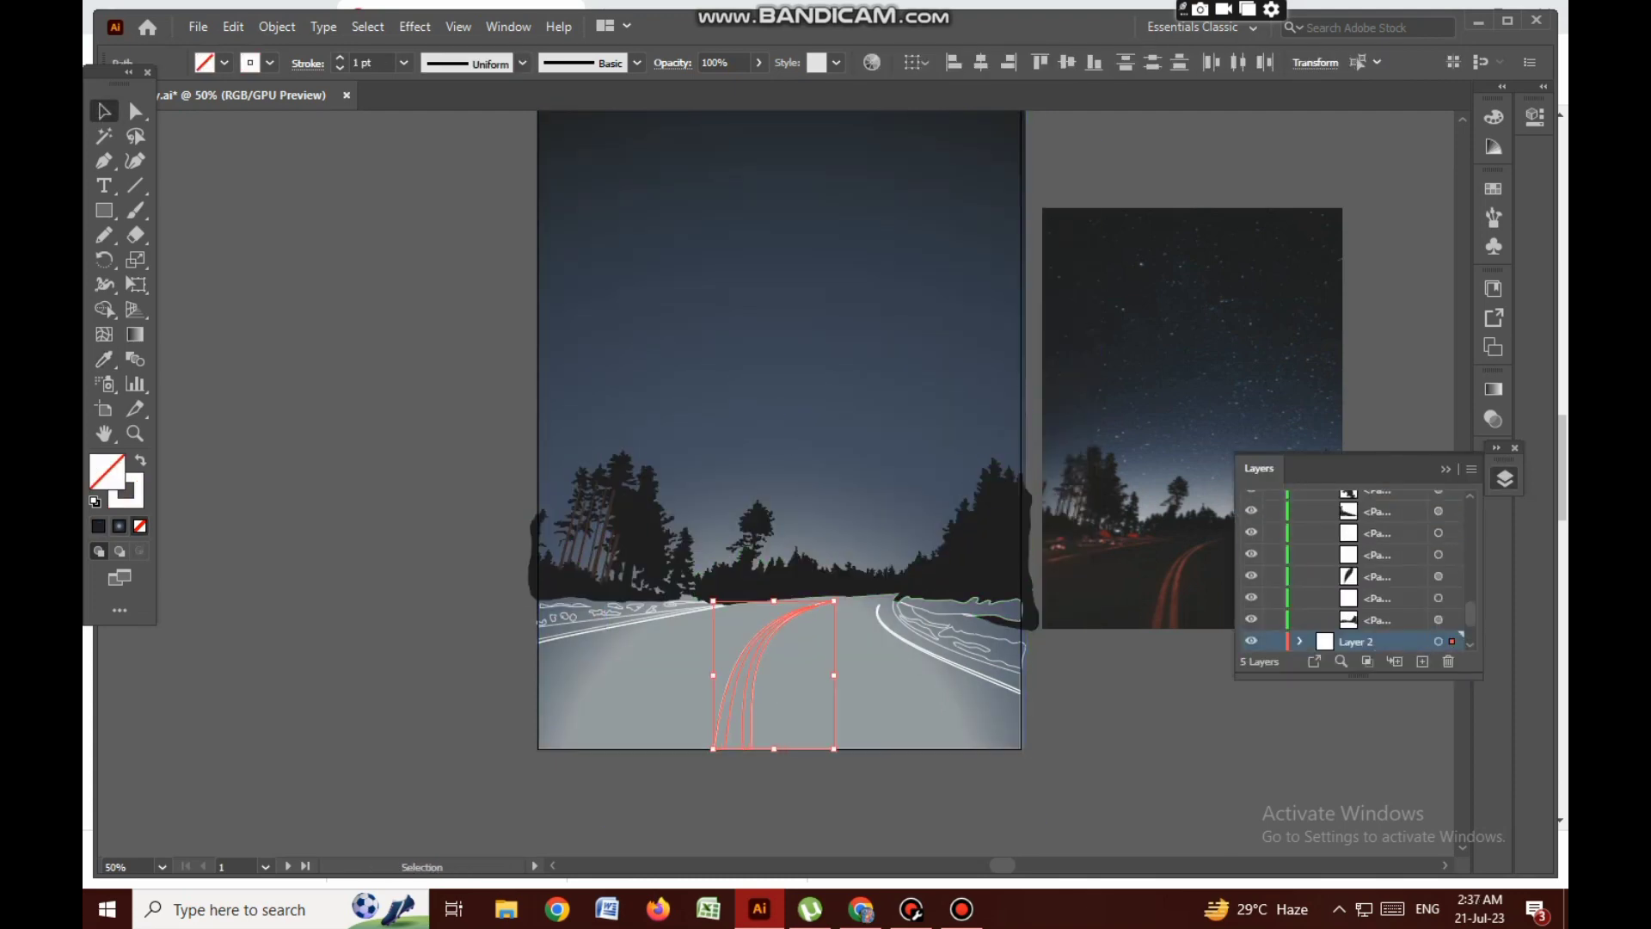
pyautogui.press('i')
pyautogui.click(1178, 568)
pyautogui.click(962, 909)
# Fill the road surface and edge paths with a dark linear gradient running top to bottom
pyautogui.click(1331, 307)
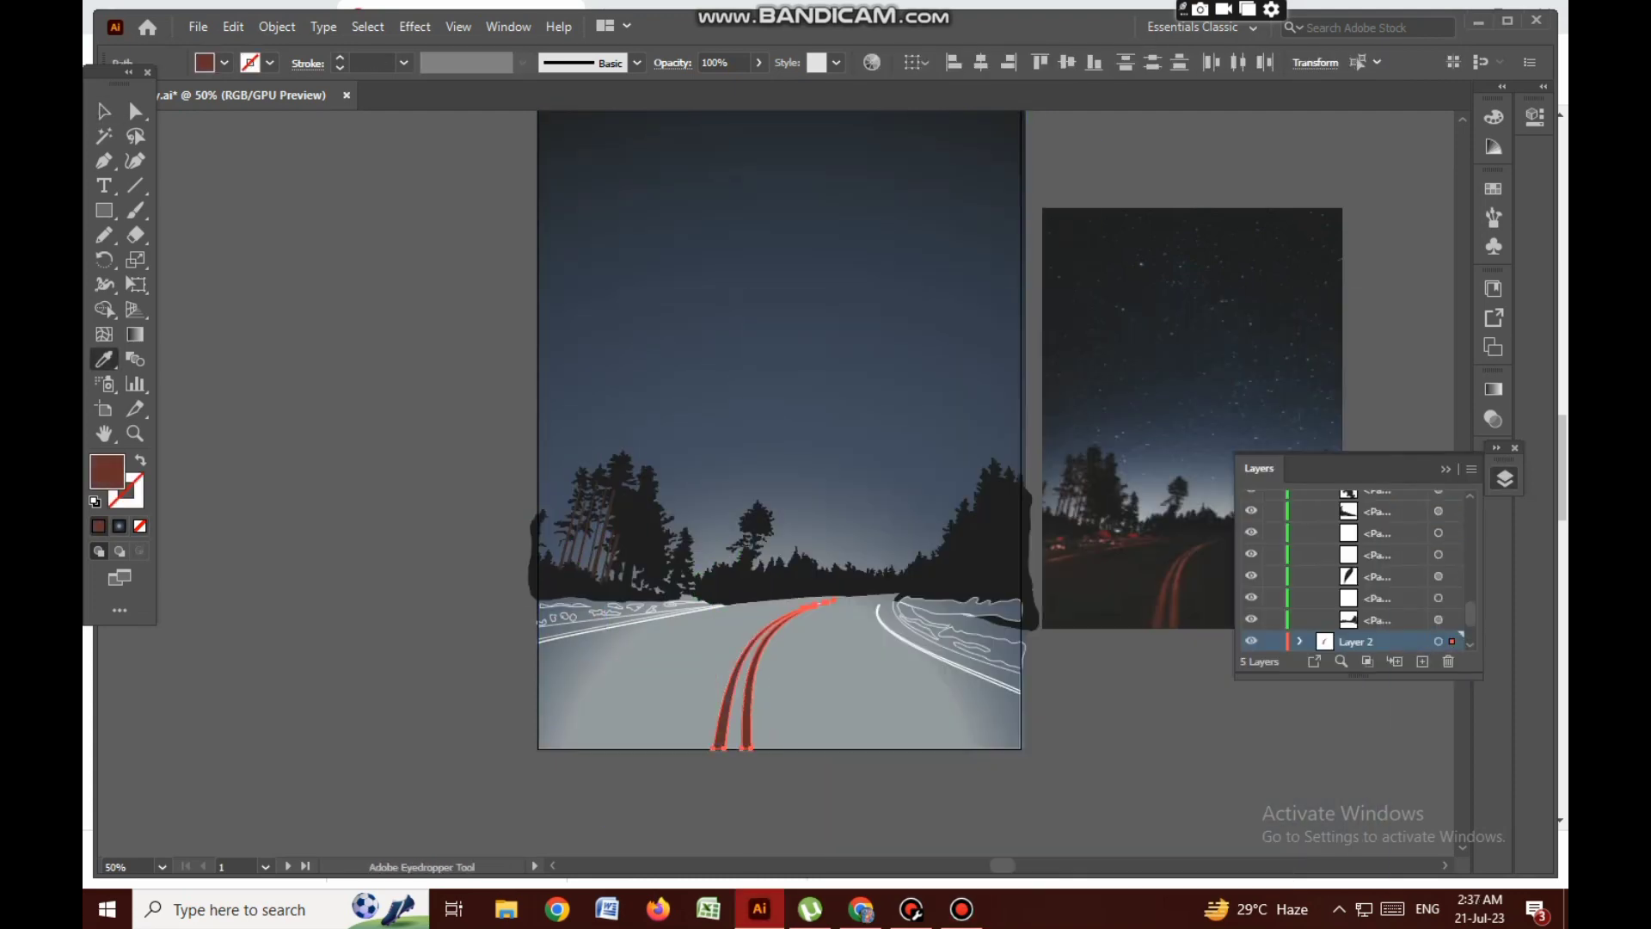
pyautogui.click(860, 705)
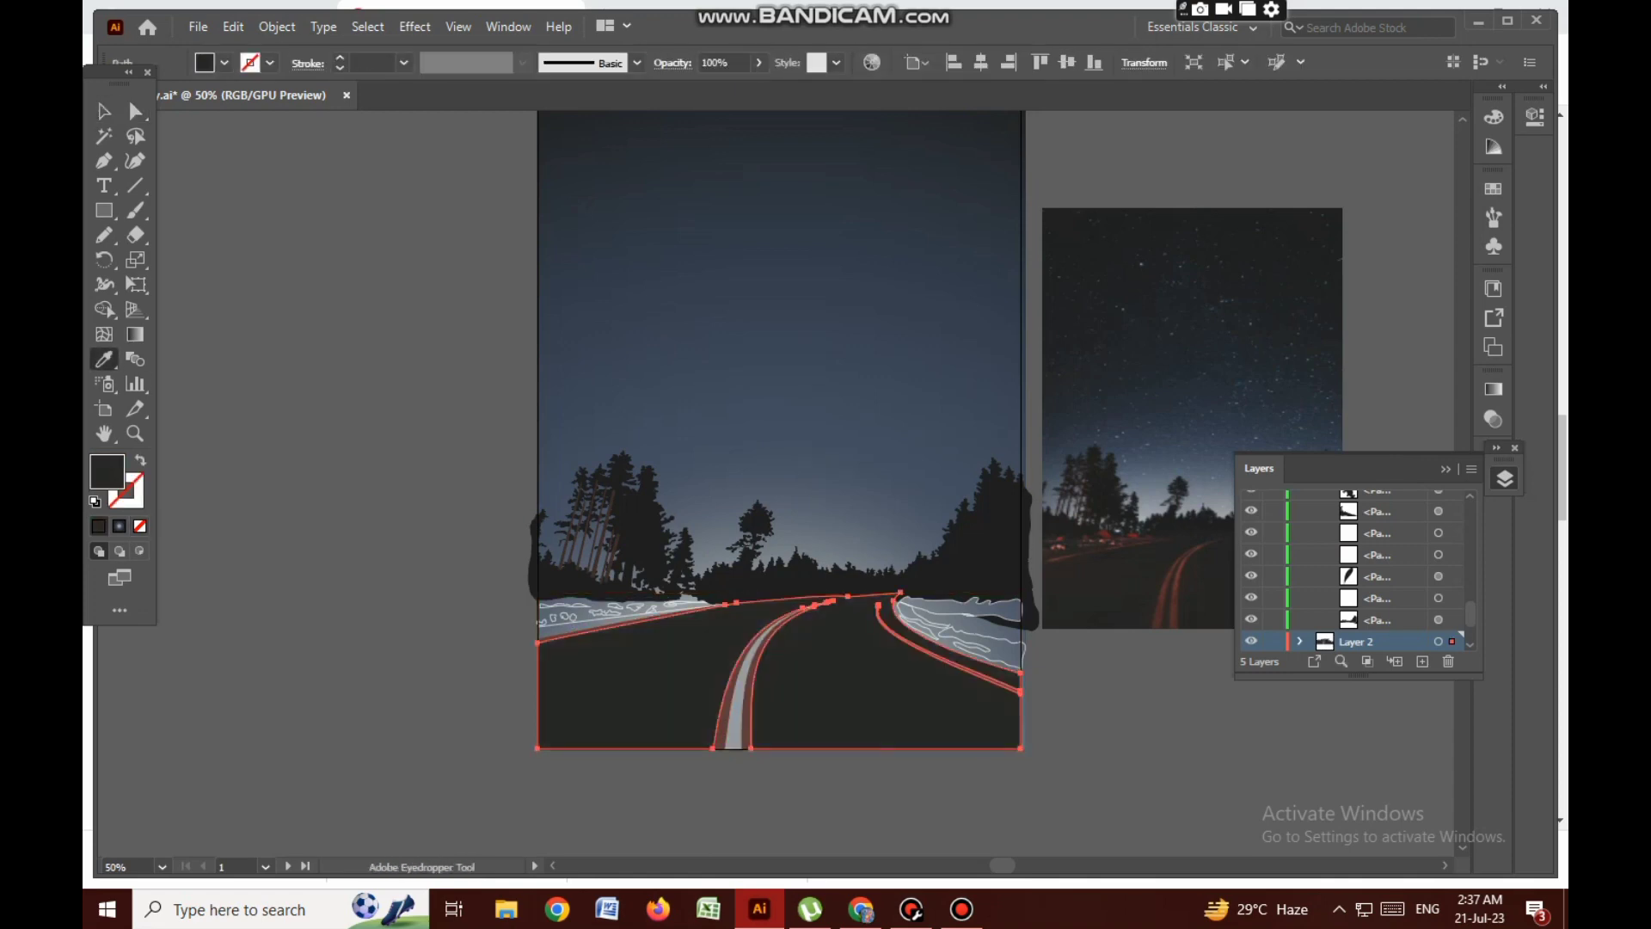
pyautogui.click(1493, 388)
pyautogui.click(1362, 412)
pyautogui.press('g')
pyautogui.click(1337, 413)
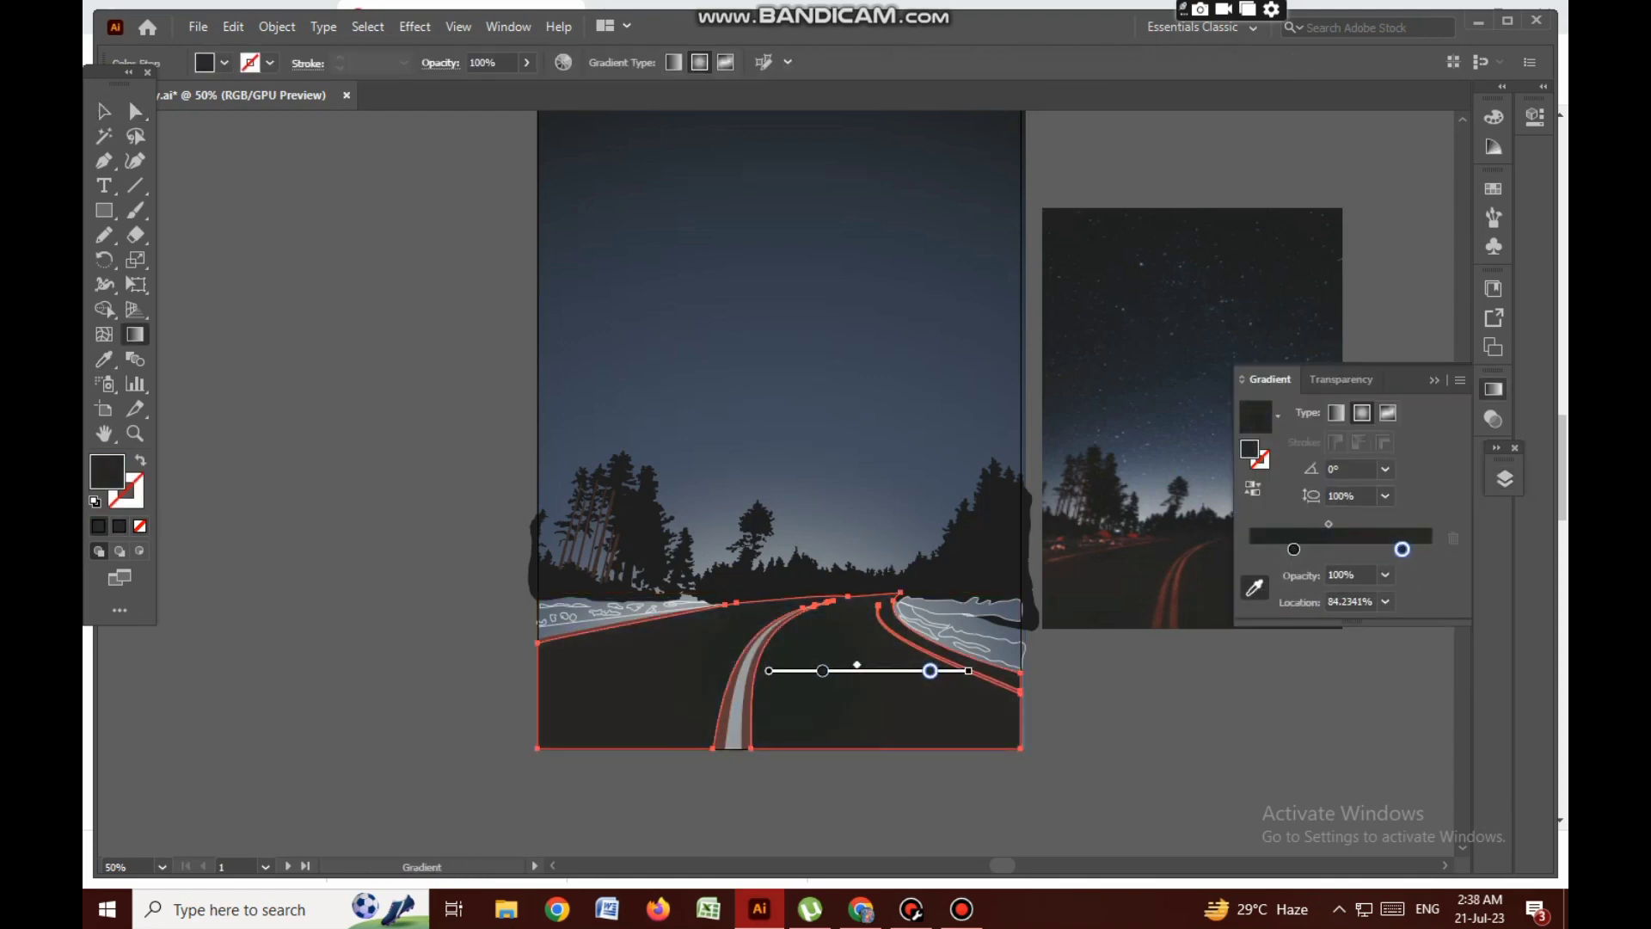
pyautogui.moveTo(823, 551); pyautogui.dragTo(753, 786)
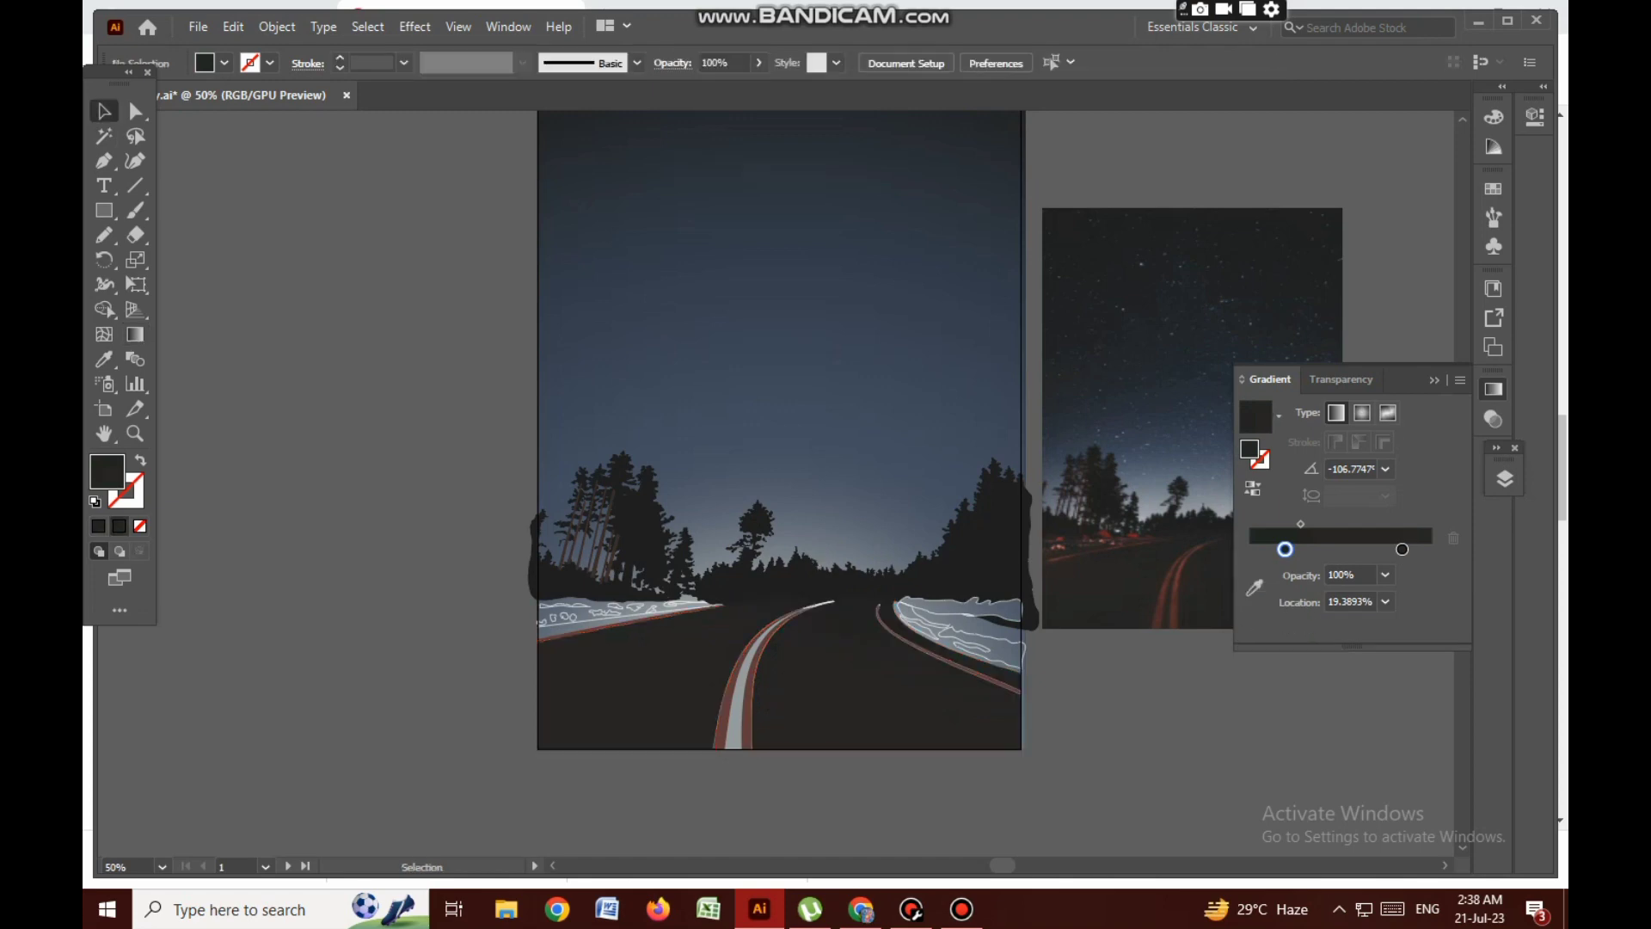
# Move the left red lane line beside the white line and check the road gradient
pyautogui.press('v')
pyautogui.click(687, 686)
pyautogui.moveTo(688, 688); pyautogui.dragTo(737, 688)
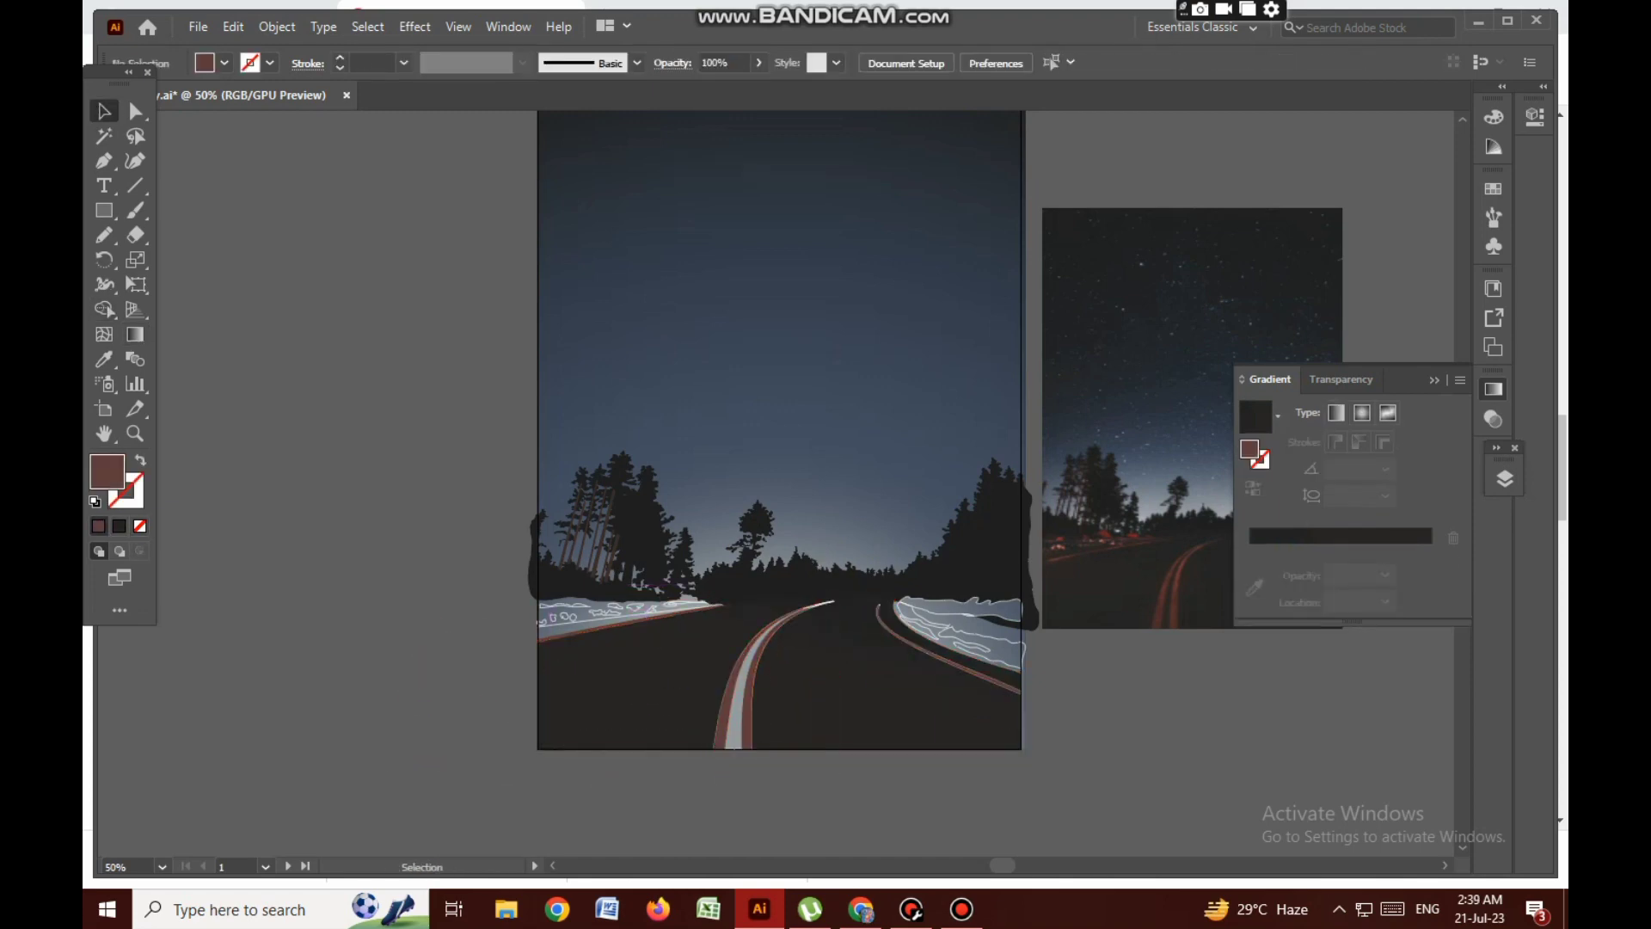
pyautogui.click(774, 705)
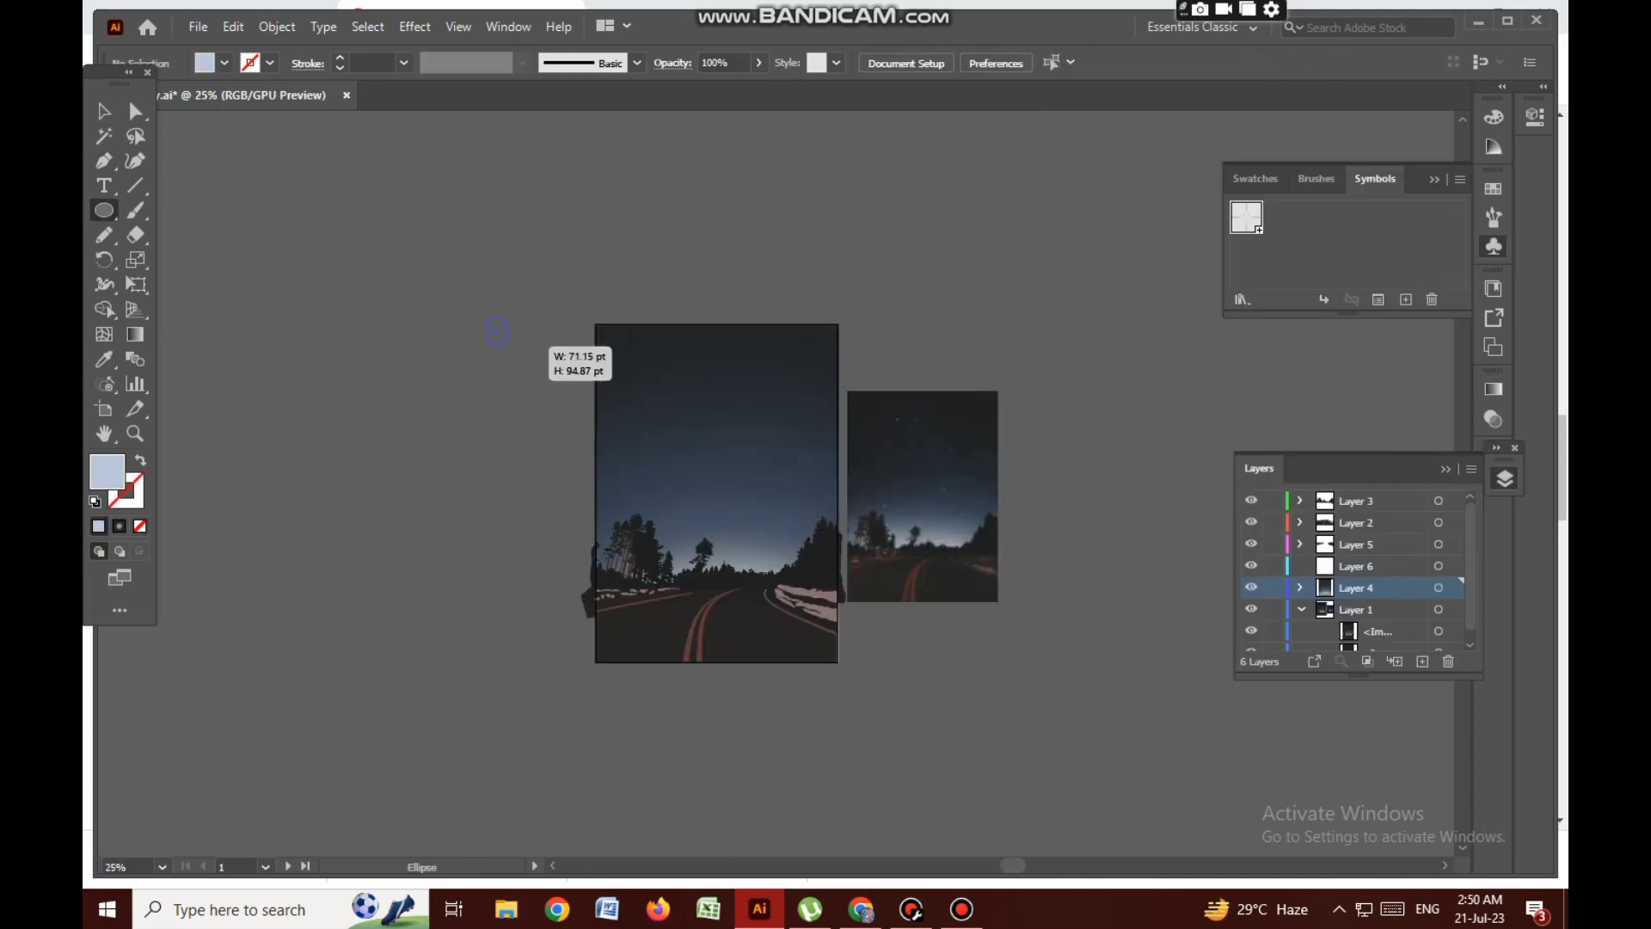
# Draw a small circle beside the artboard and fill it light blue #BED4F4
pyautogui.moveTo(499, 331); pyautogui.dragTo(499, 332)
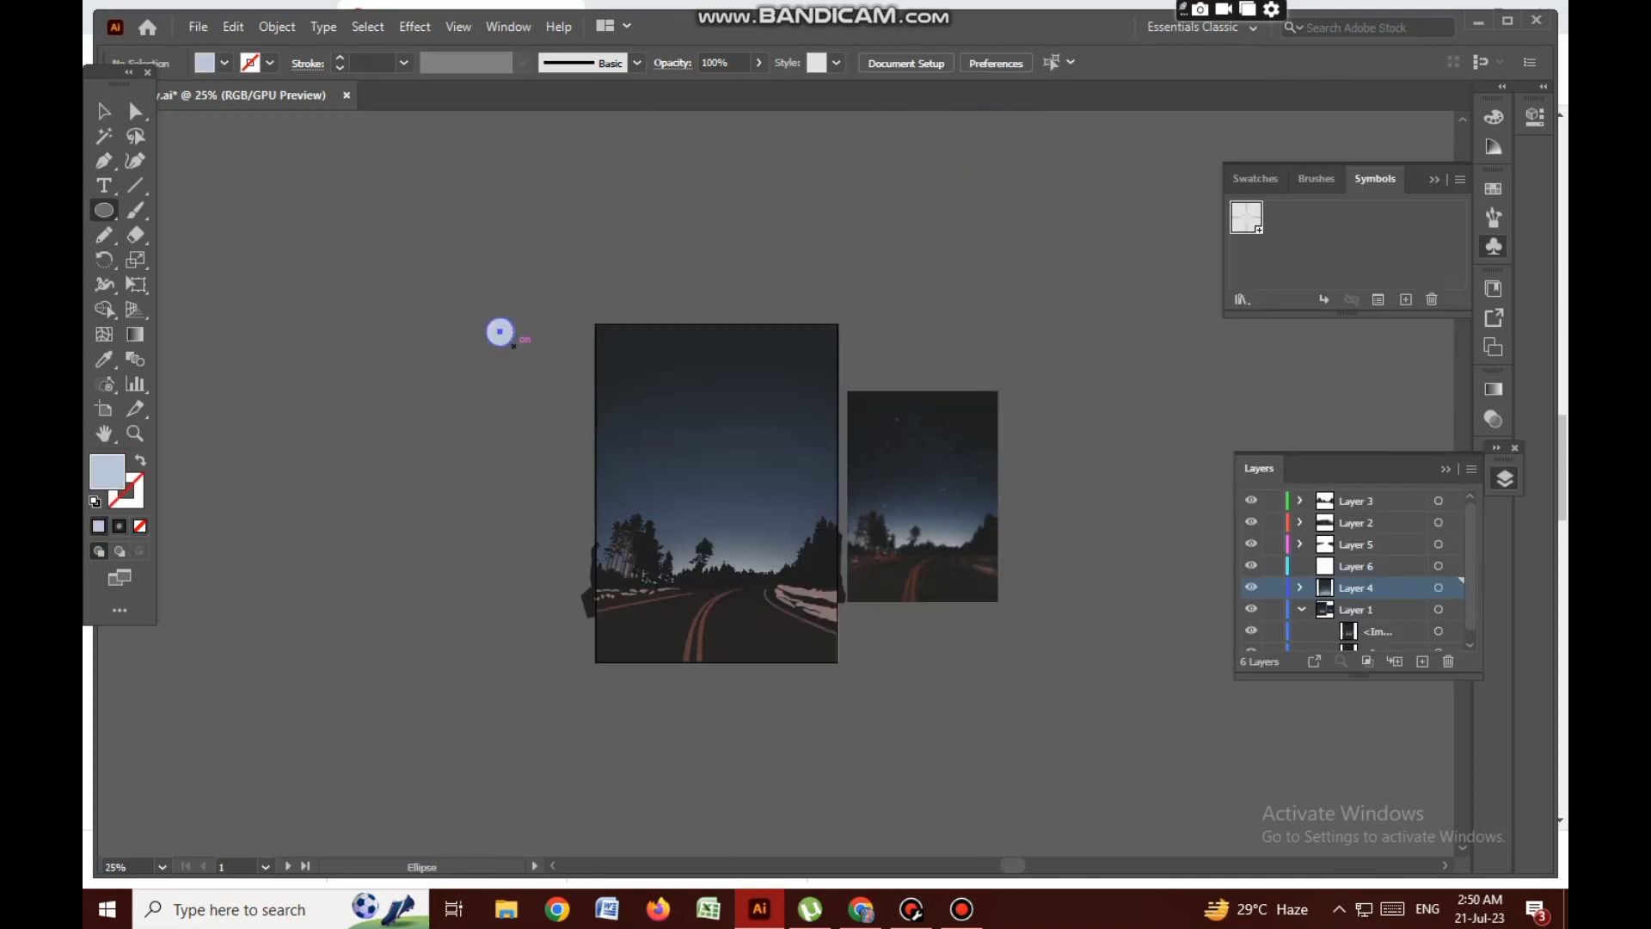
pyautogui.press('i')
pyautogui.click(714, 387)
pyautogui.doubleClick(106, 471)
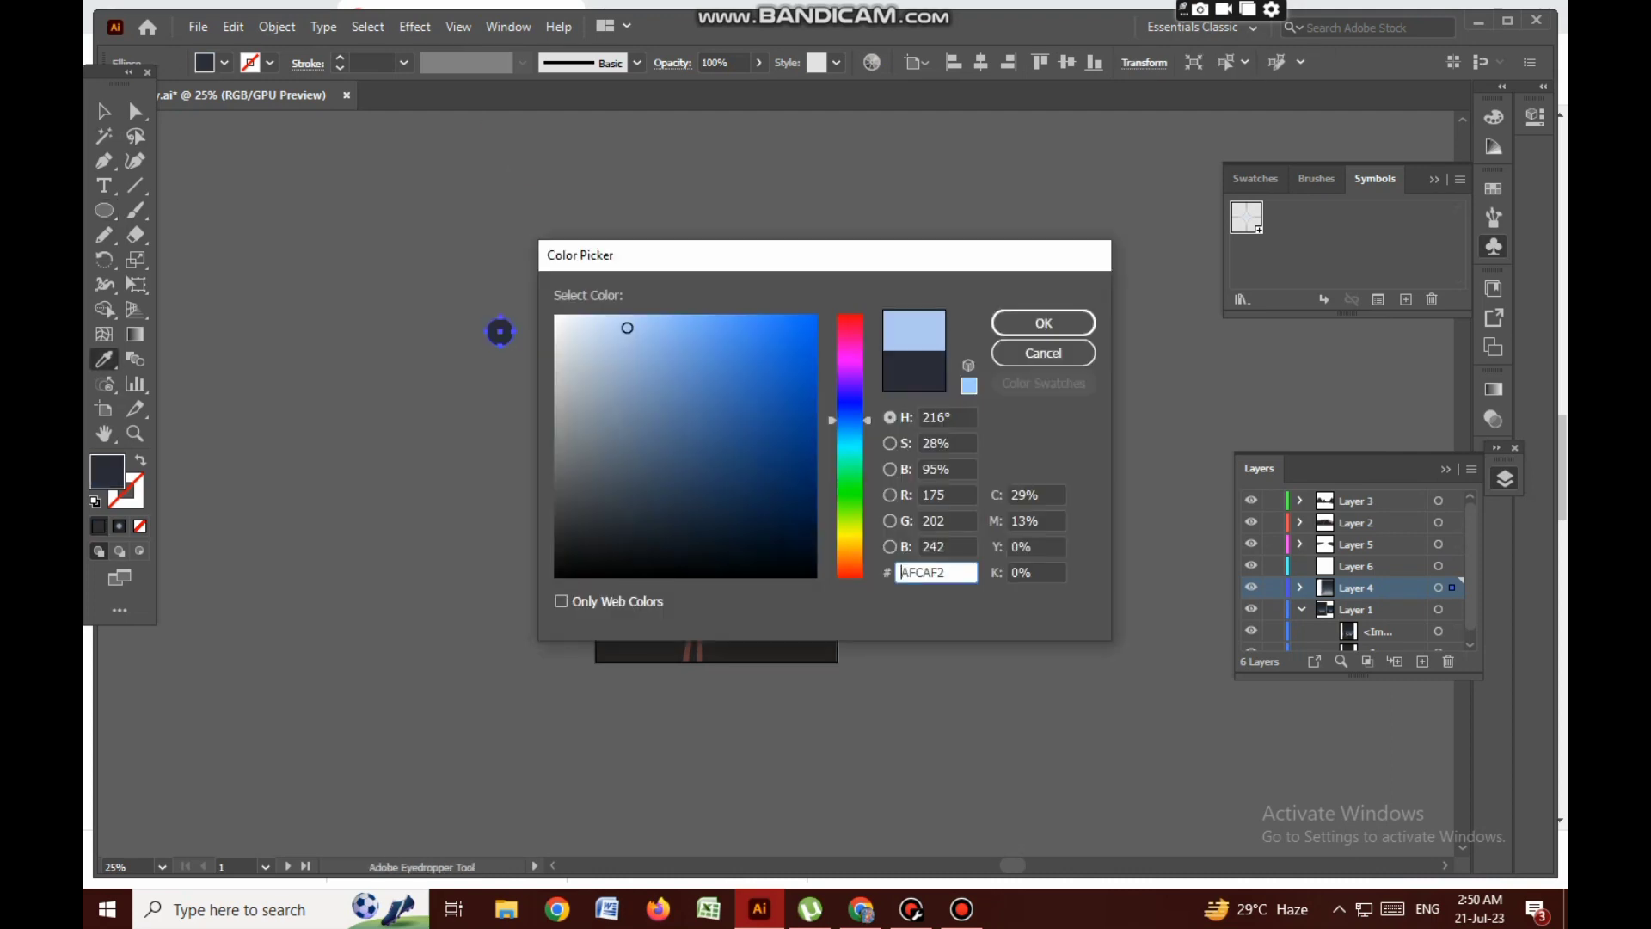
pyautogui.moveTo(626, 327); pyautogui.dragTo(611, 325)
pyautogui.press('Return')
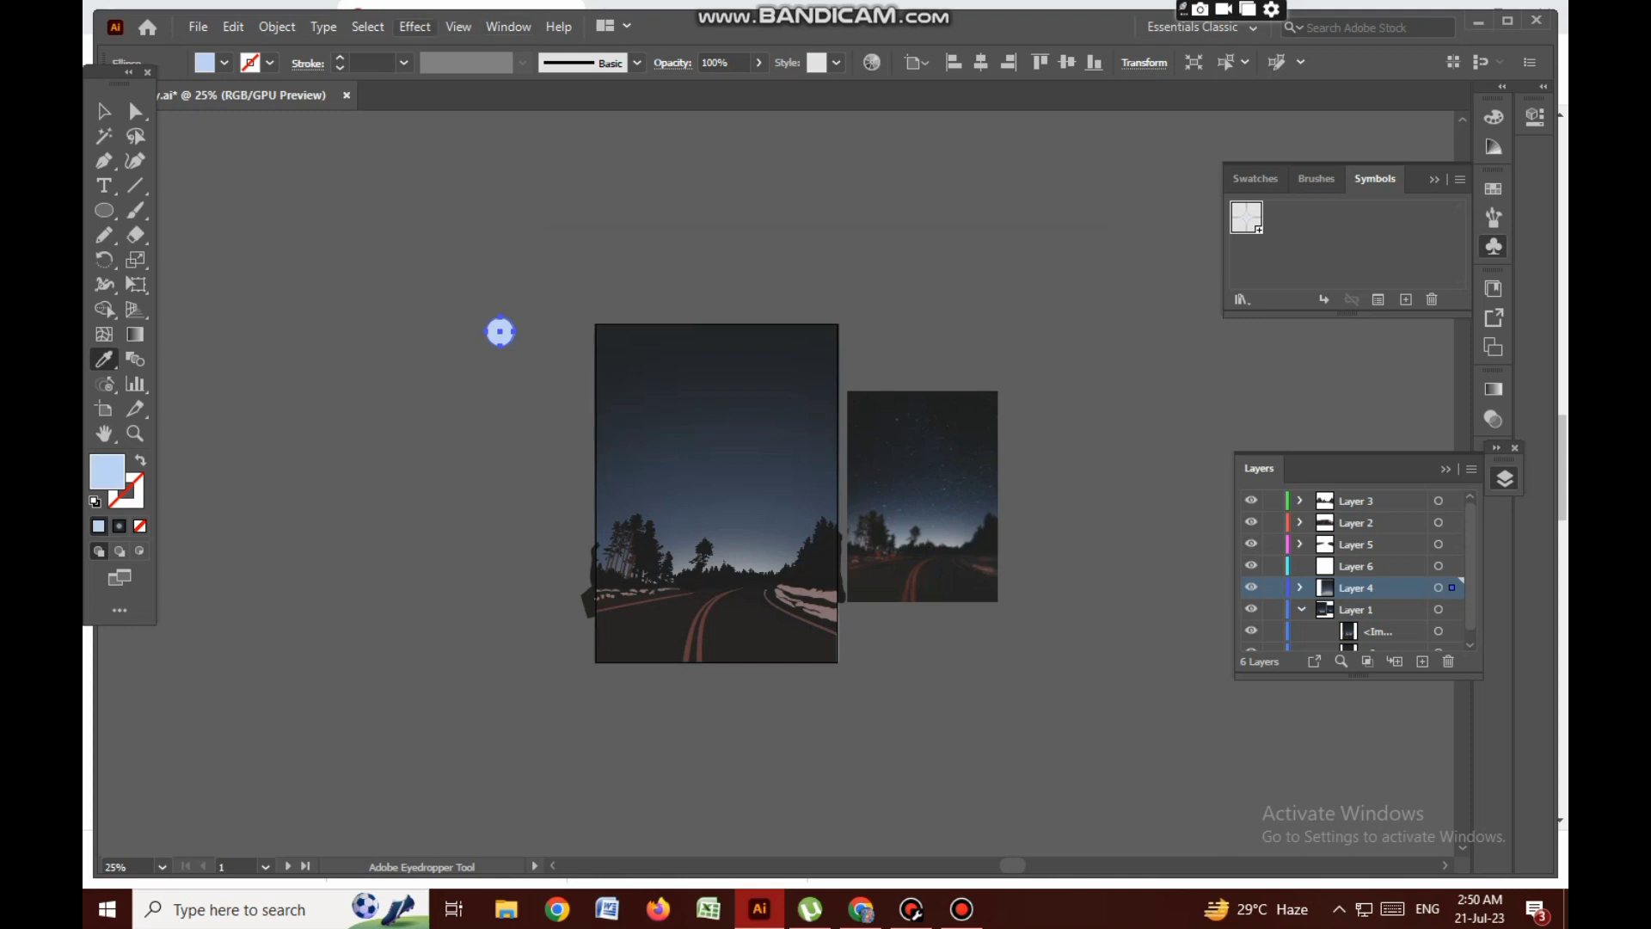
pyautogui.click(415, 27)
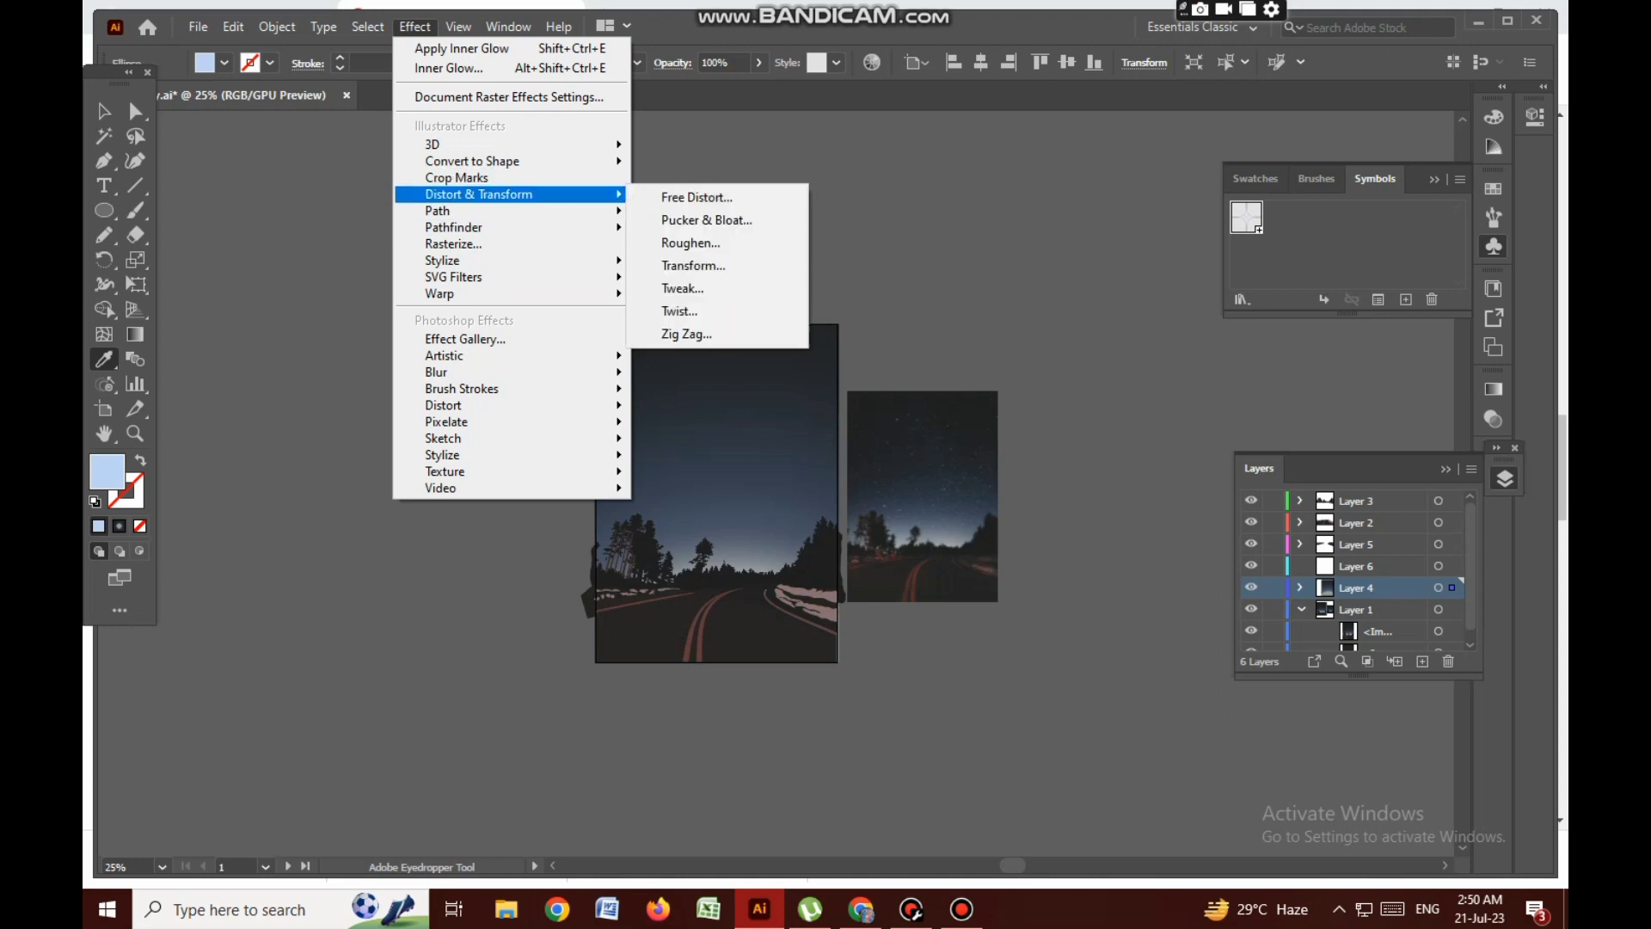
# Pinch the circle into a star with Pucker & Bloat and add an Inner Glow
pyautogui.click(840, 480)
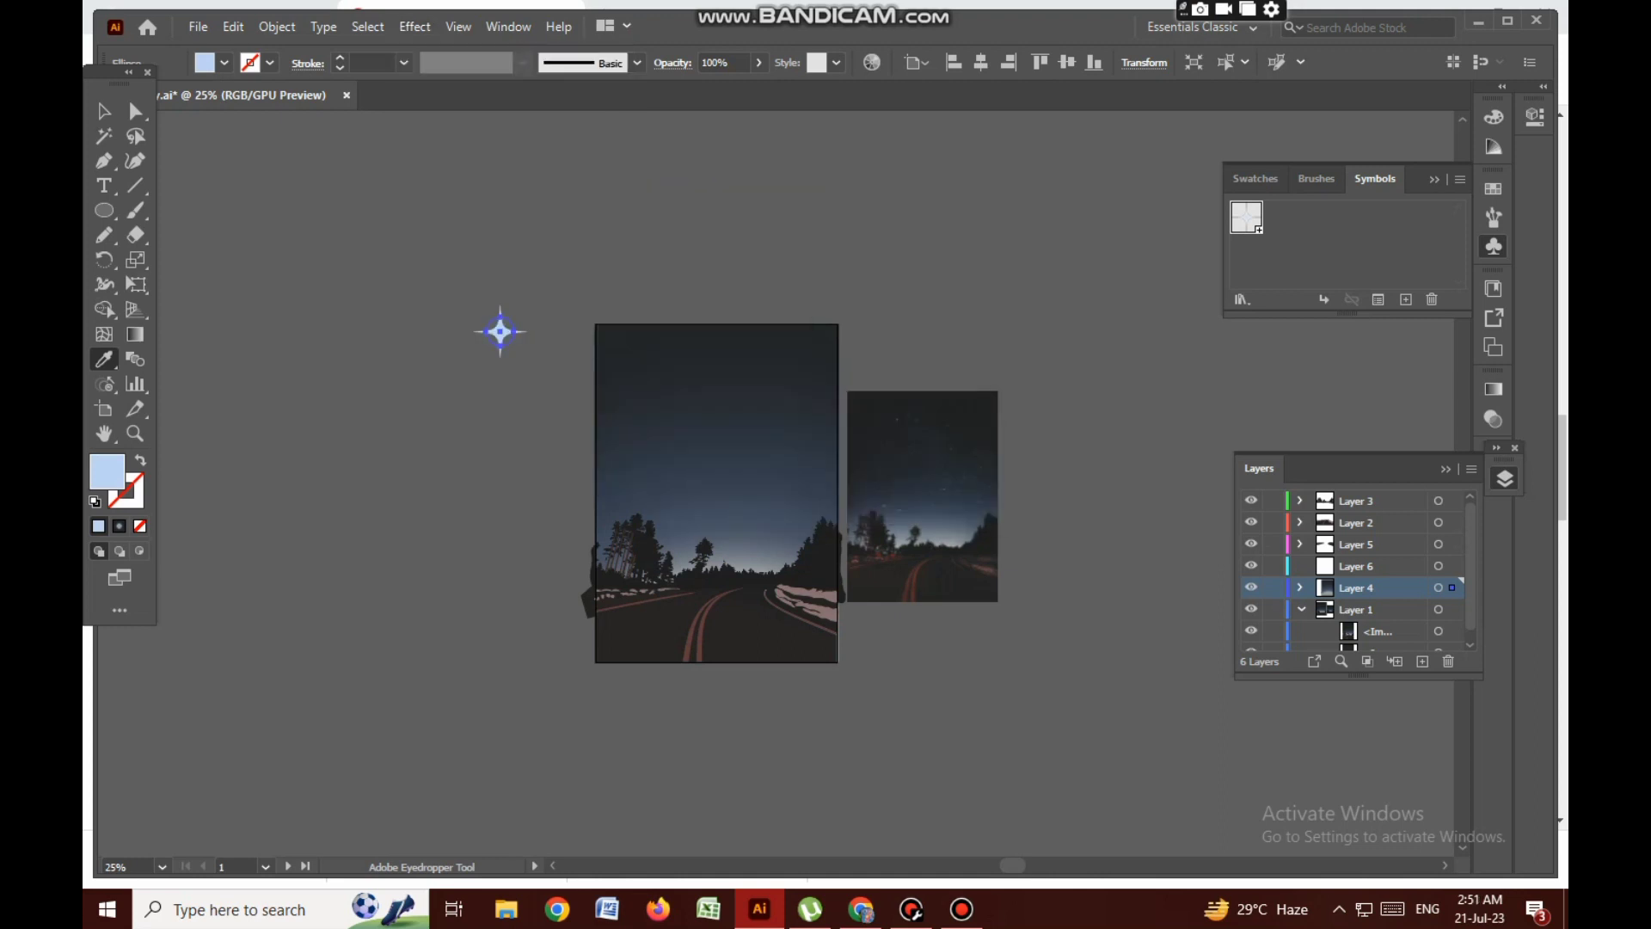
pyautogui.click(415, 27)
pyautogui.click(765, 309)
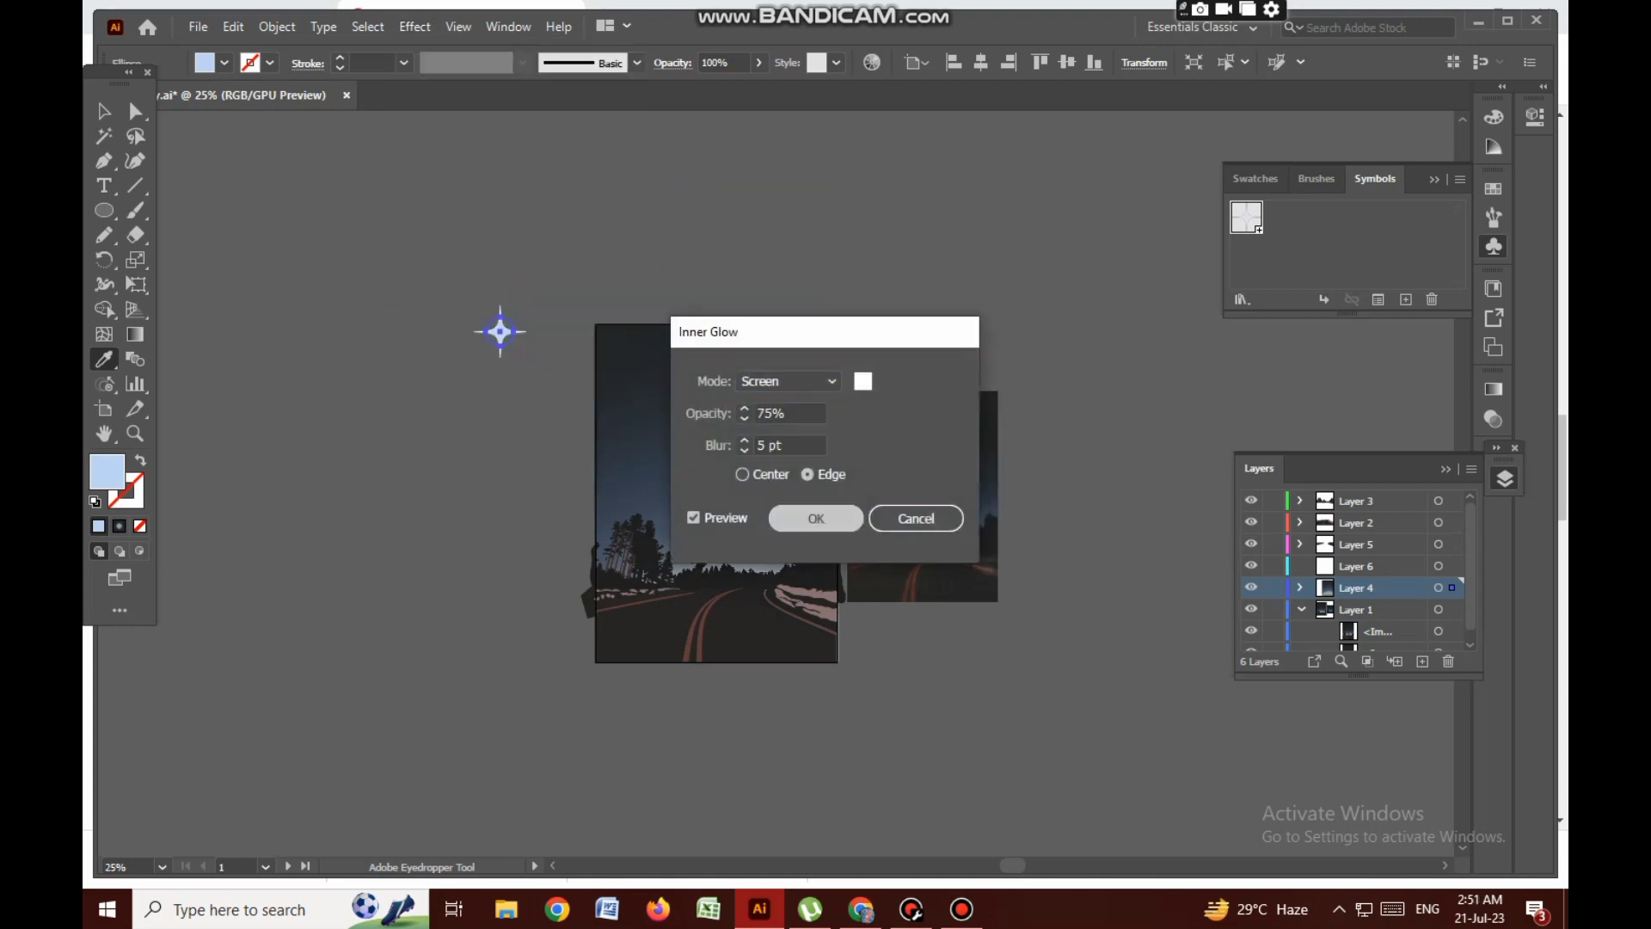
pyautogui.press('Return')
pyautogui.press('v')
# Zoom in and out around the star to inspect its glow
pyautogui.press('z')
pyautogui.moveTo(501, 331); pyautogui.dragTo(735, 504)
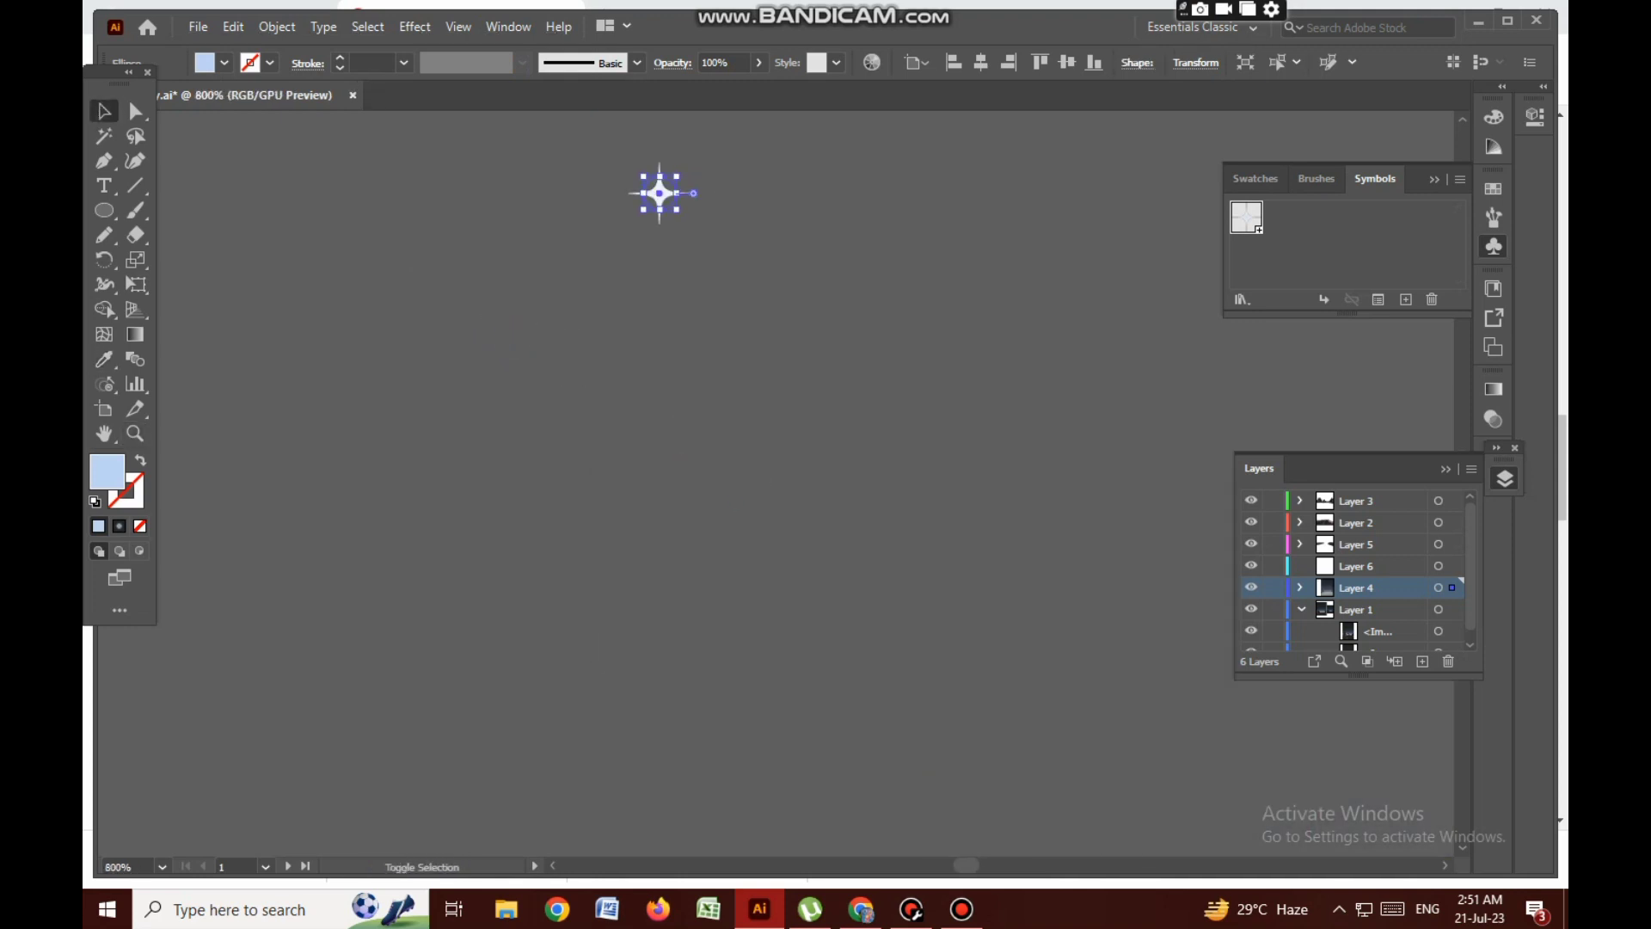
pyautogui.press('z')
pyautogui.moveTo(659, 192); pyautogui.dragTo(708, 589)
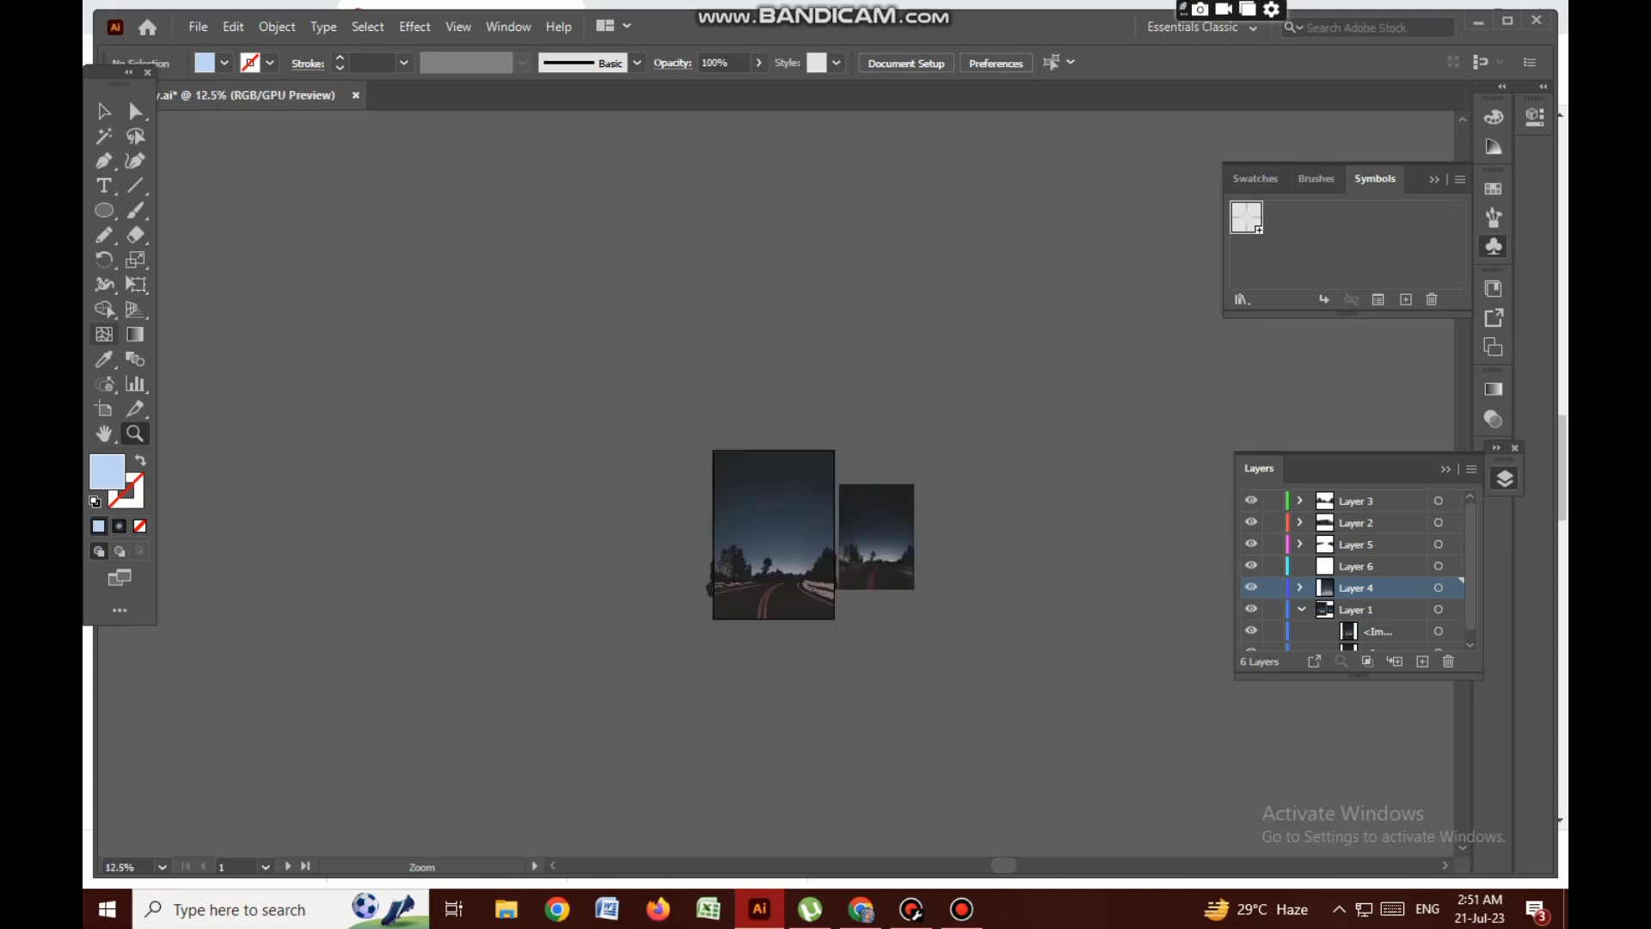
pyautogui.click(667, 454)
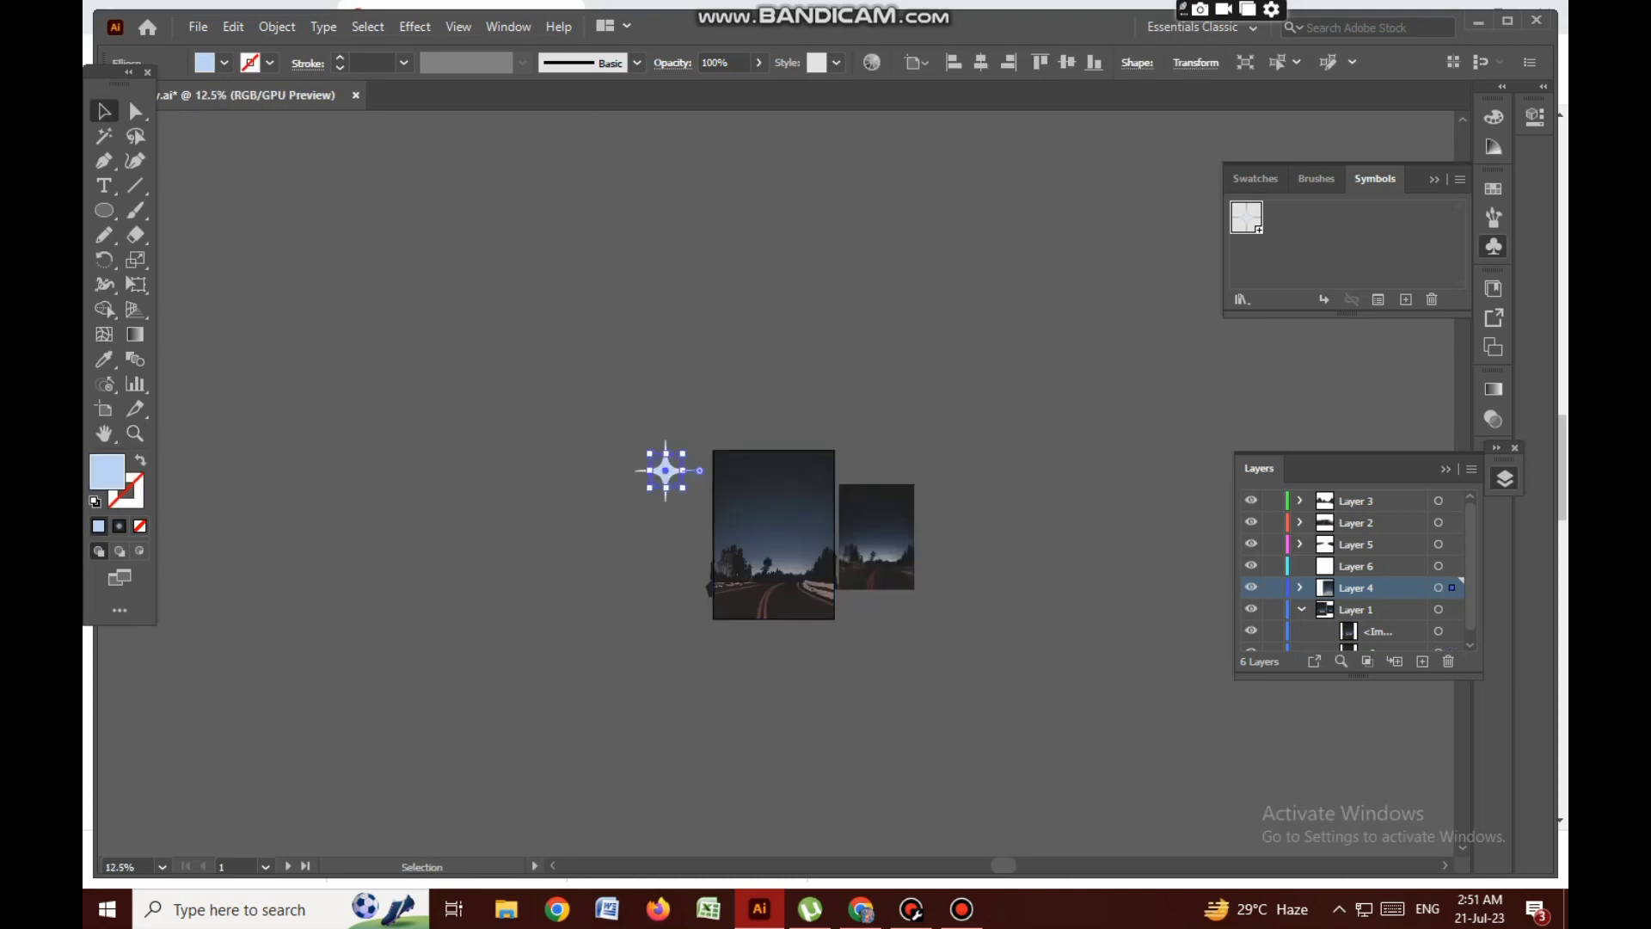
pyautogui.press('z')
pyautogui.click(747, 487)
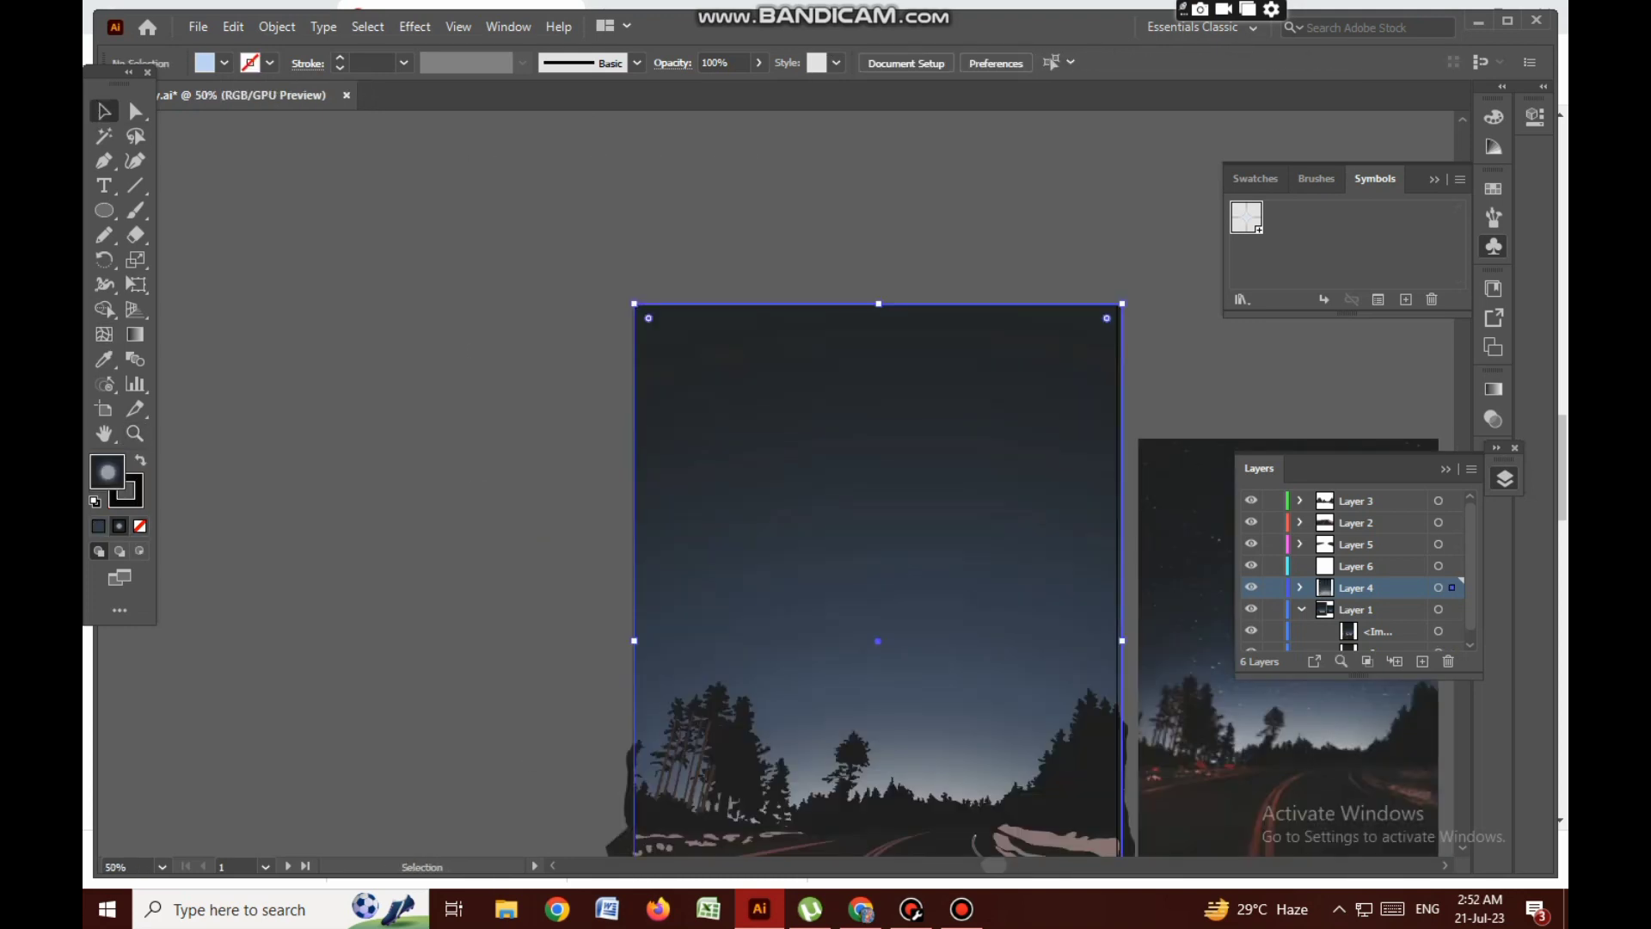
pyautogui.click(750, 531)
# Clear the selection and spray the star symbol across the top of the sky
pyautogui.keyDown('alt'); pyautogui.click(750, 531); pyautogui.keyUp('alt')
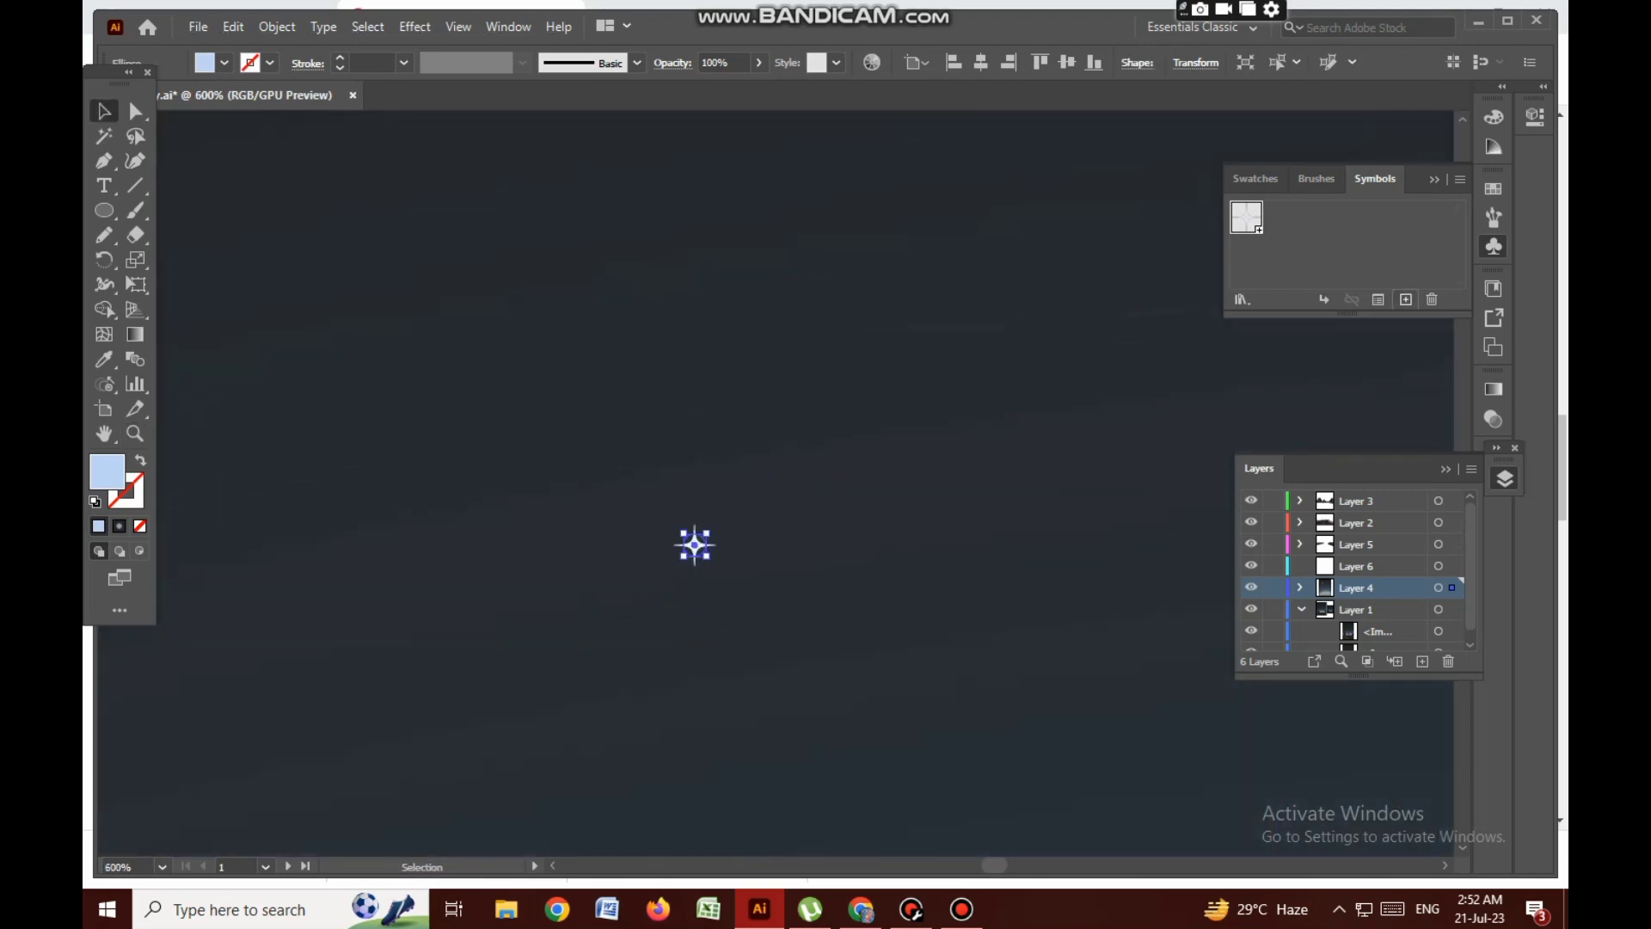
pyautogui.hotkey('ctrl', 'shift', 'a')
pyautogui.hotkey('ctrl', '-')
pyautogui.hotkey('ctrl', '-')
pyautogui.hotkey('ctrl', '-')
pyautogui.press('v')
pyautogui.hotkey('shift', 's')
pyautogui.moveTo(693, 352); pyautogui.dragTo(748, 314)
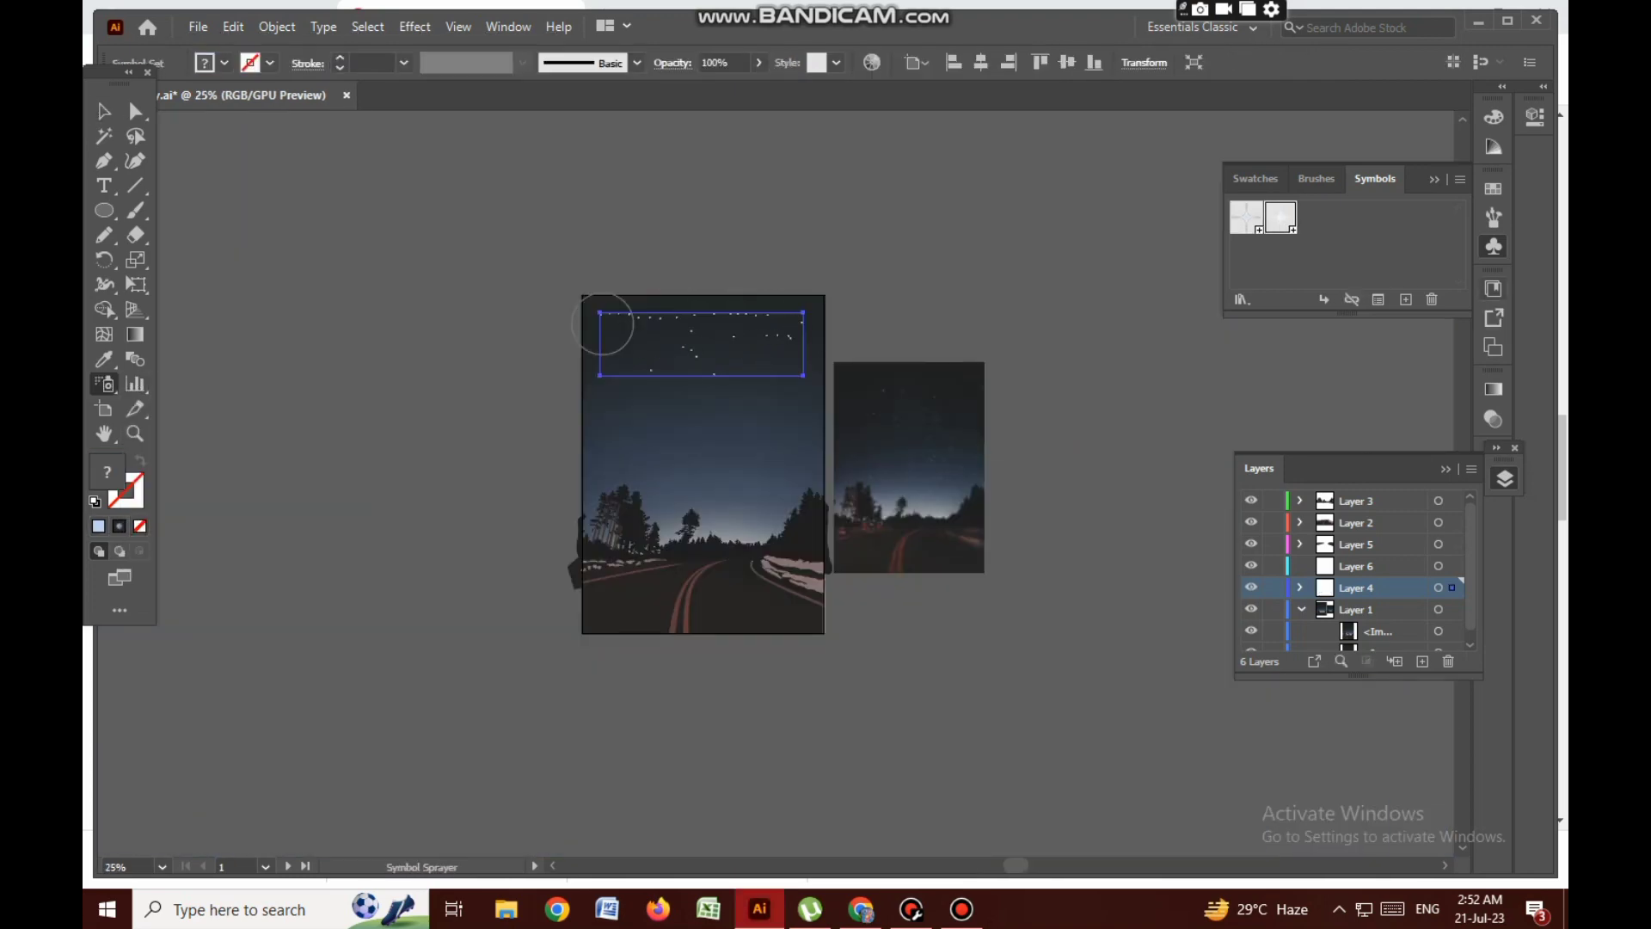
# Shrink and vary the sizes of the sprayed stars with the Symbol Sizer
pyautogui.moveTo(104, 384); pyautogui.dragTo(198, 456)
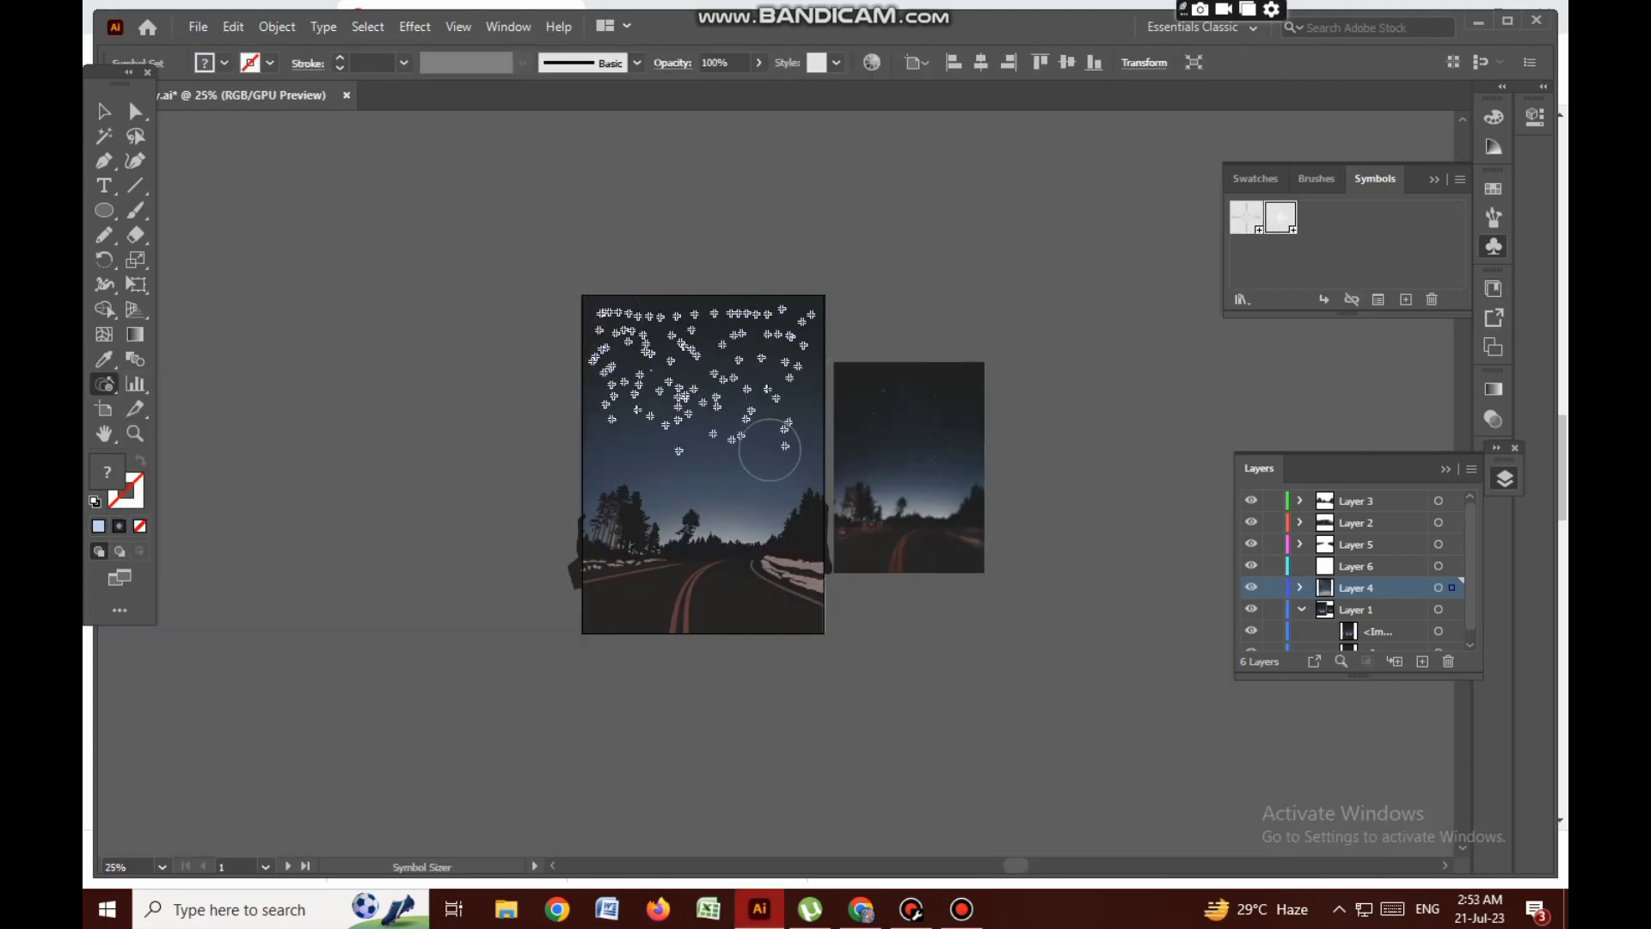
pyautogui.moveTo(770, 450); pyautogui.dragTo(799, 341)
pyautogui.hotkey('ctrl', '+')
pyautogui.hotkey('ctrl', '+')
pyautogui.hotkey('ctrl', '+')
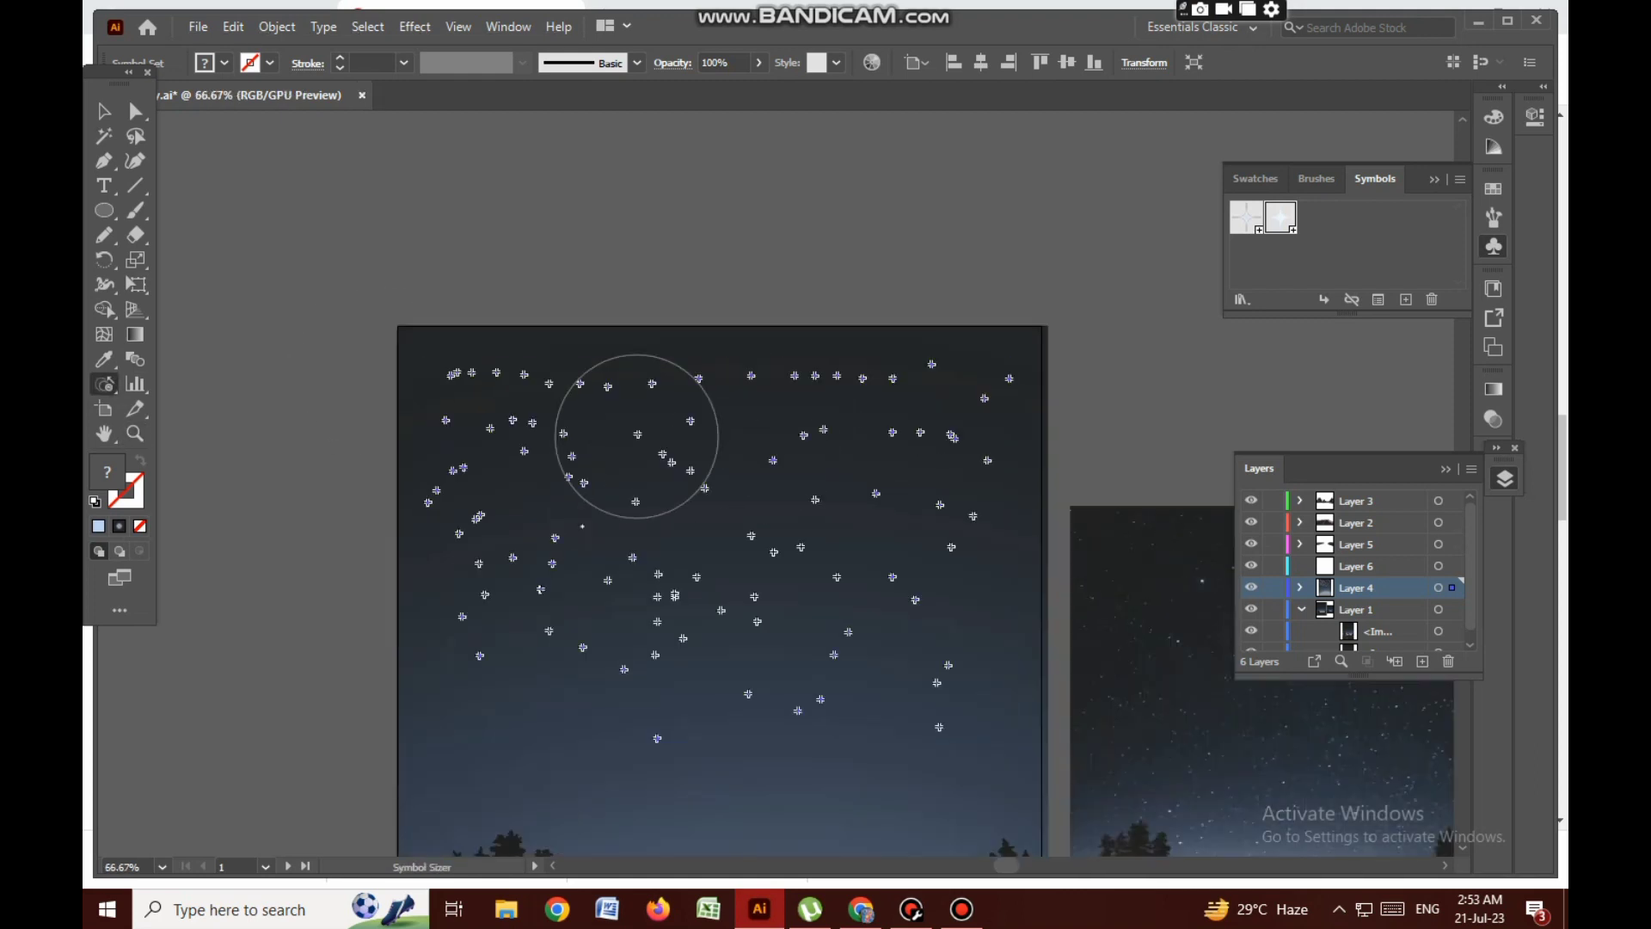
pyautogui.moveTo(531, 377); pyautogui.dragTo(497, 496)
pyautogui.moveTo(667, 607)
pyautogui.mouseDown()
pyautogui.moveTo(932, 487)
pyautogui.moveTo(855, 435)
pyautogui.moveTo(502, 450)
pyautogui.moveTo(774, 606)
pyautogui.mouseUp()
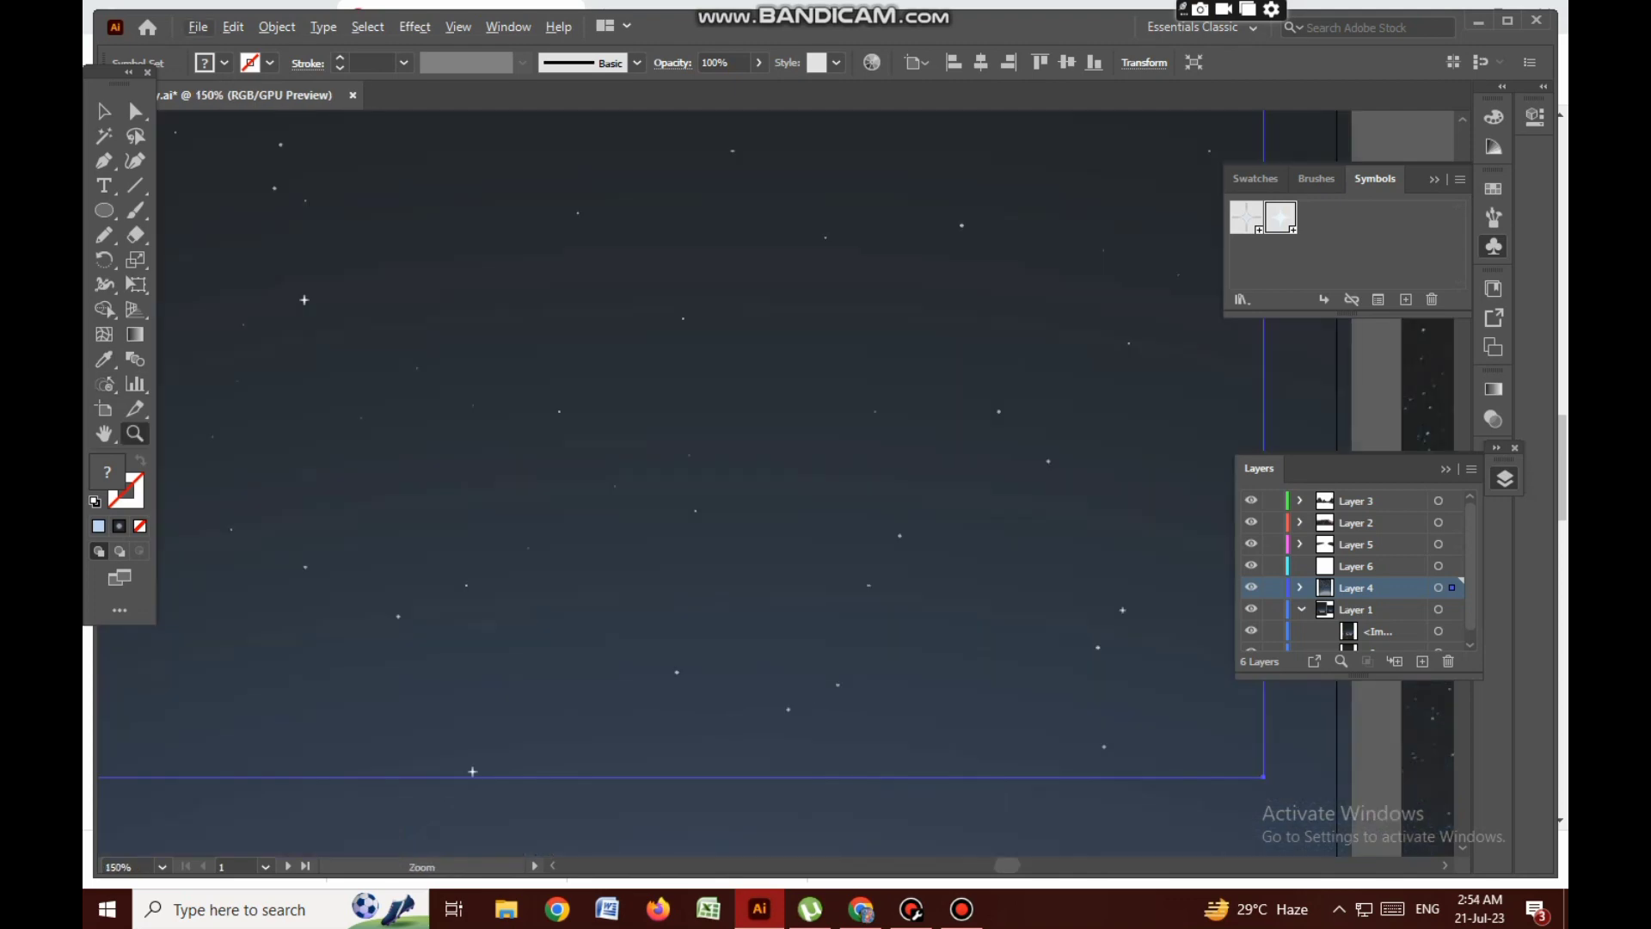
pyautogui.hotkey('ctrl', '-')
pyautogui.hotkey('ctrl', '-')
pyautogui.hotkey('ctrl', '-')
# Reposition the star field and move it onto Layer 6
pyautogui.press('v')
pyautogui.moveTo(847, 487); pyautogui.dragTo(847, 585)
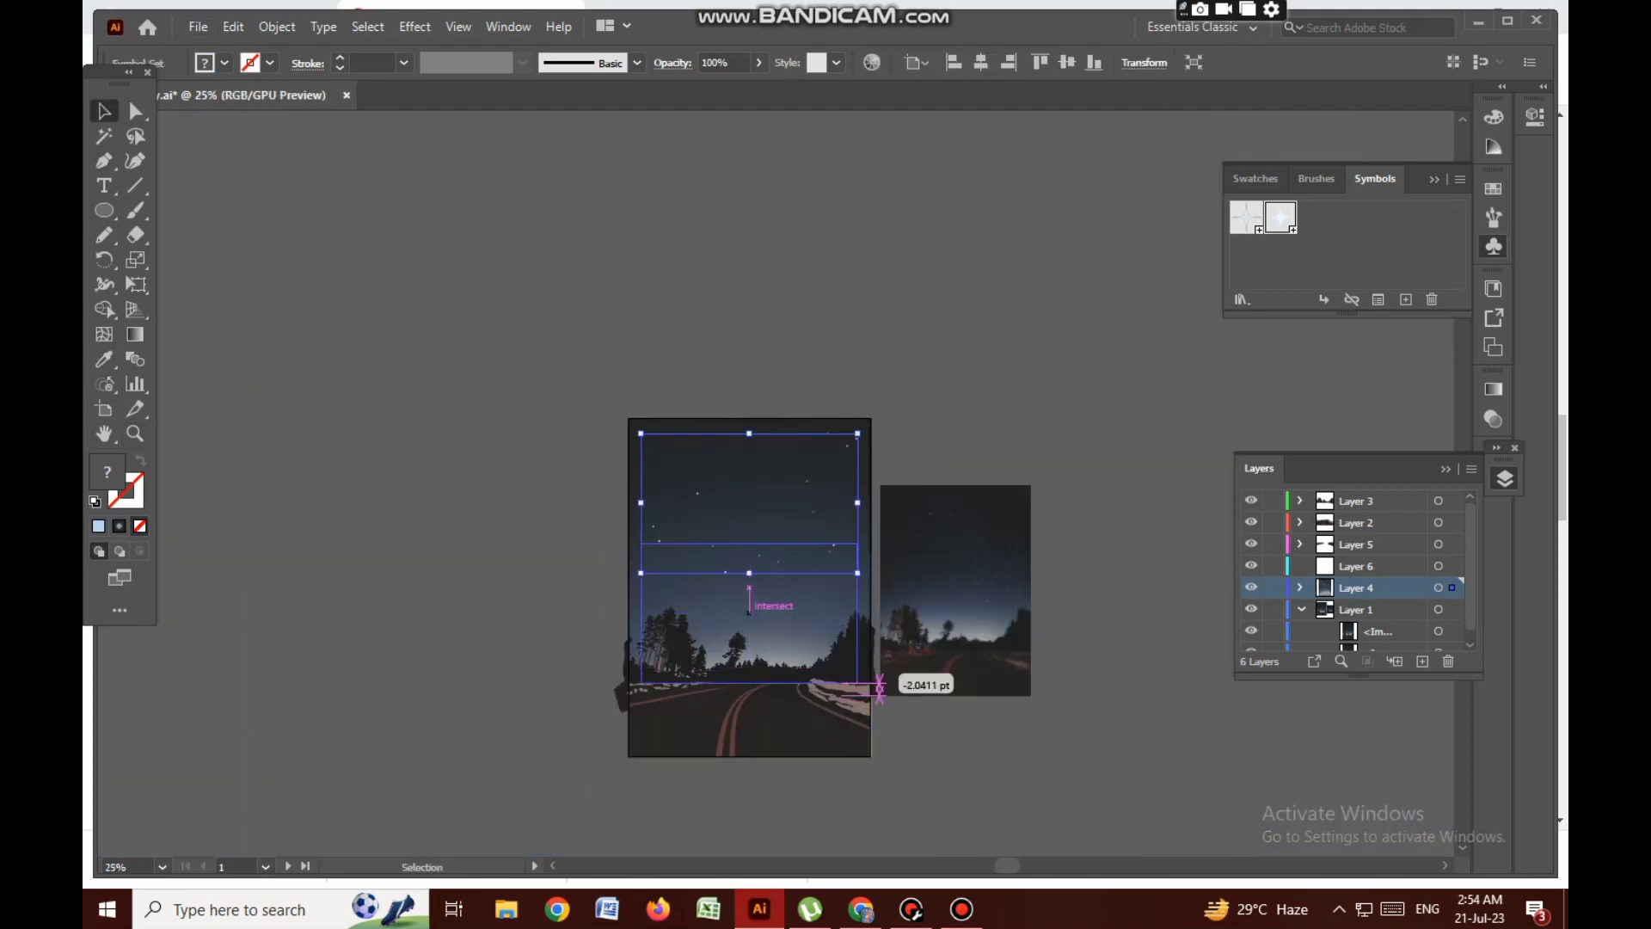
pyautogui.moveTo(749, 613); pyautogui.dragTo(747, 595)
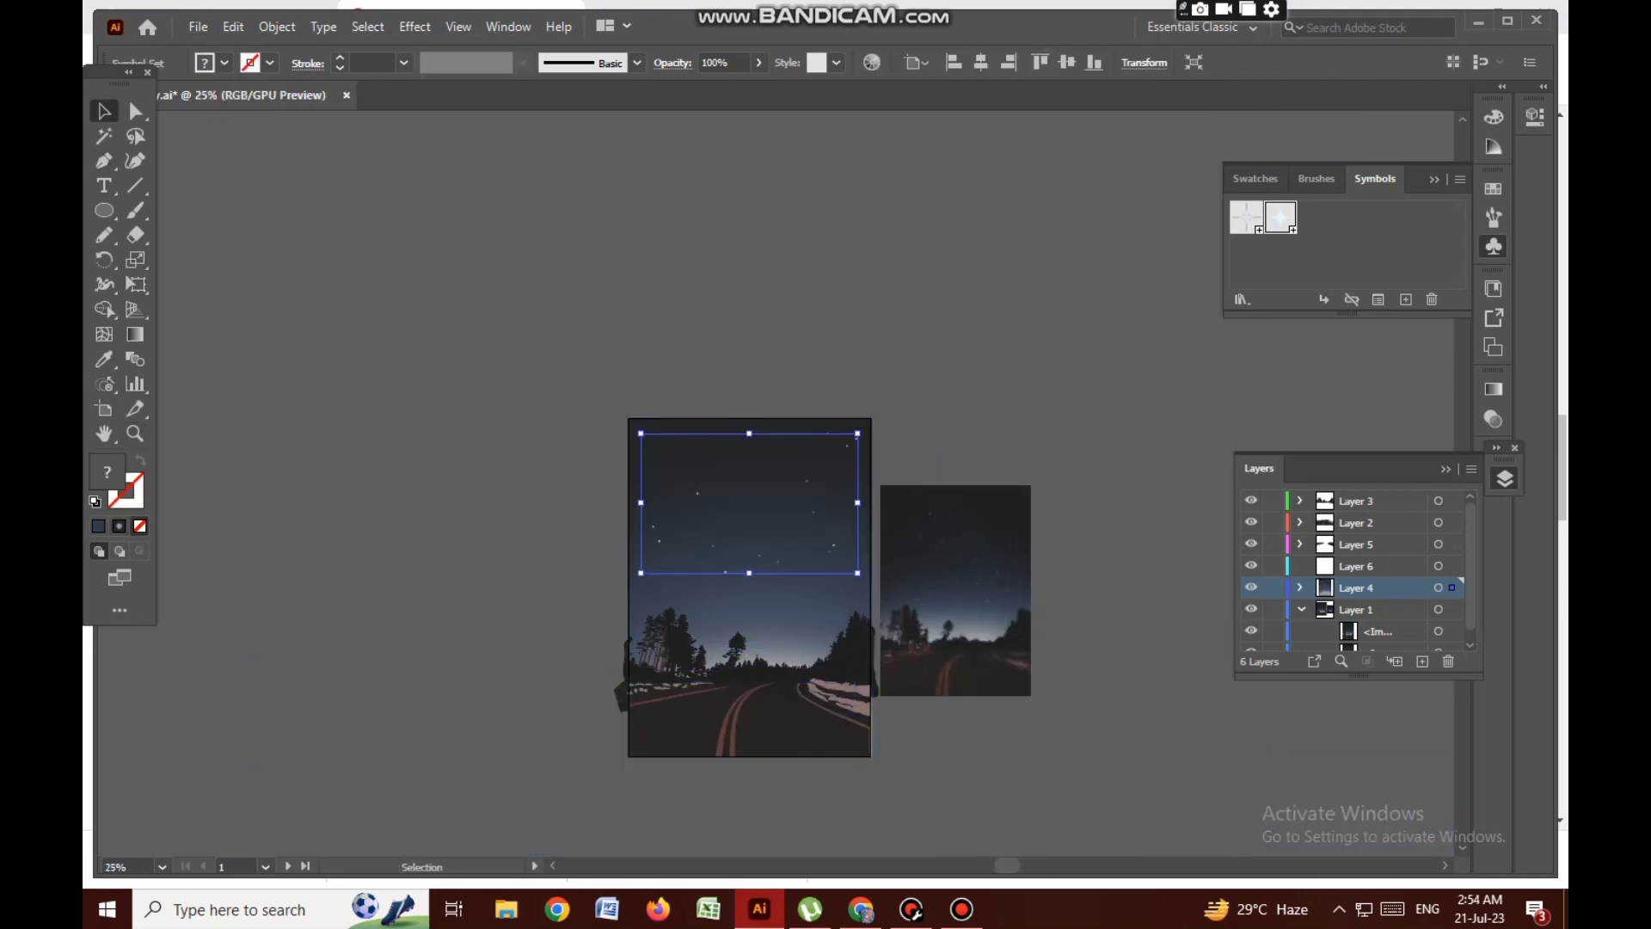
pyautogui.moveTo(1453, 588); pyautogui.dragTo(1452, 566)
pyautogui.click(1273, 587)
# Lock Layer 4 and mirror the star field with the Reflect tool
pyautogui.press('z')
pyautogui.click(805, 663)
pyautogui.press('o')
pyautogui.press('Return')
# Place the mirrored star field at the top of the artboard, widened to its left edge
pyautogui.click(833, 583)
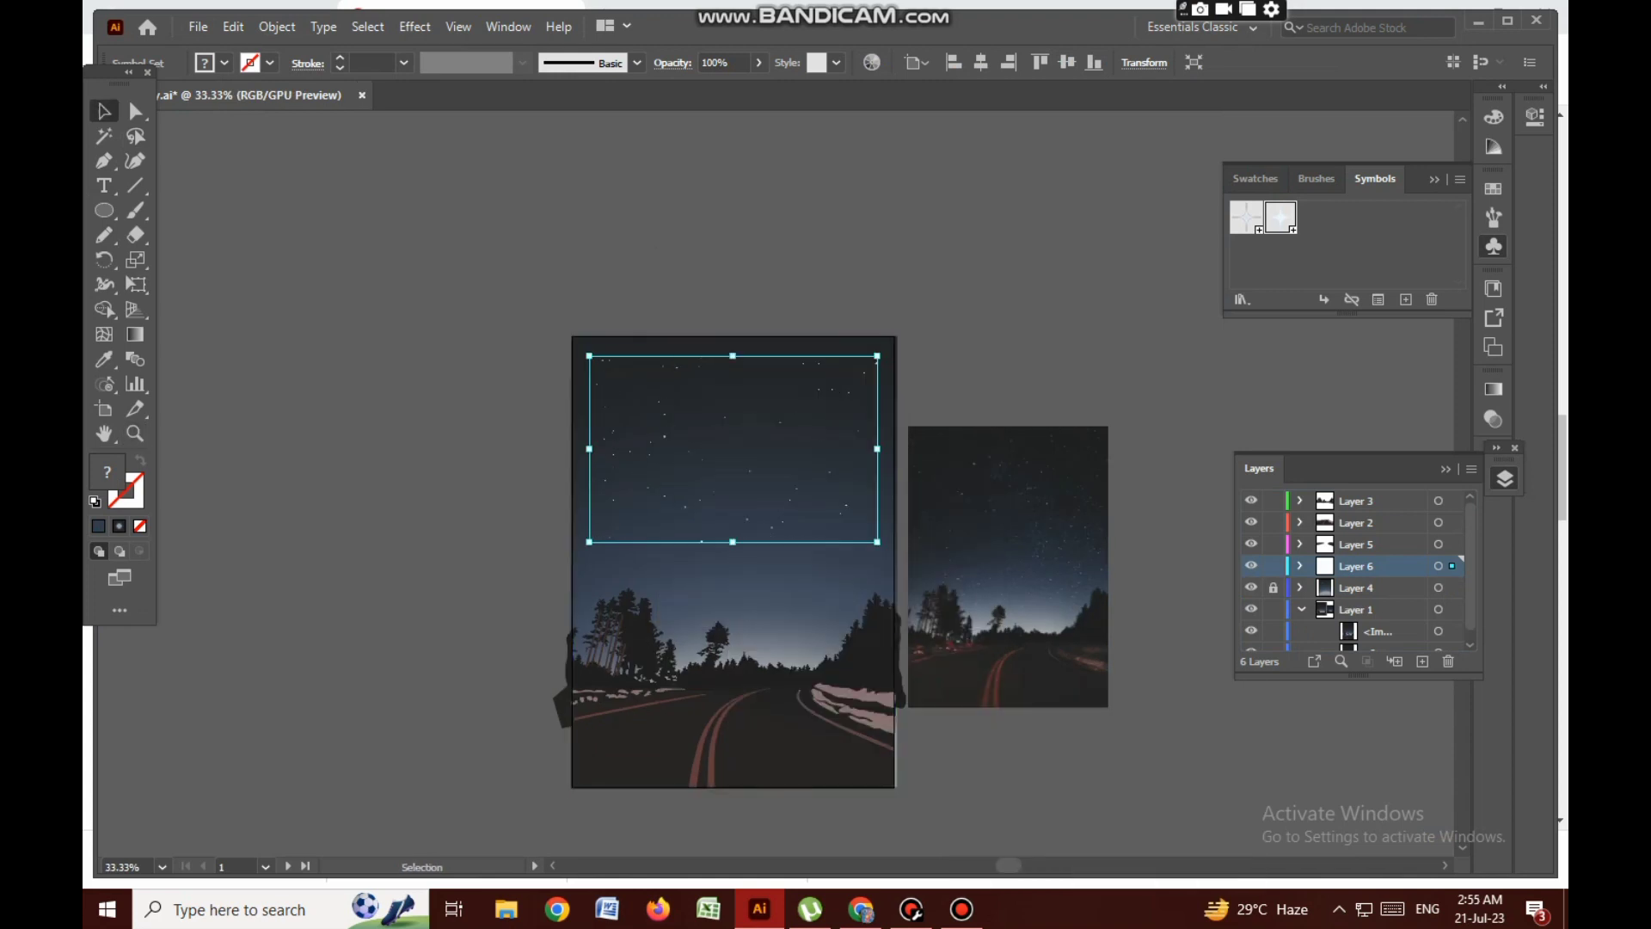
pyautogui.press('v')
pyautogui.moveTo(735, 448)
pyautogui.mouseDown()
pyautogui.moveTo(718, 636)
pyautogui.moveTo(739, 635)
pyautogui.mouseUp()
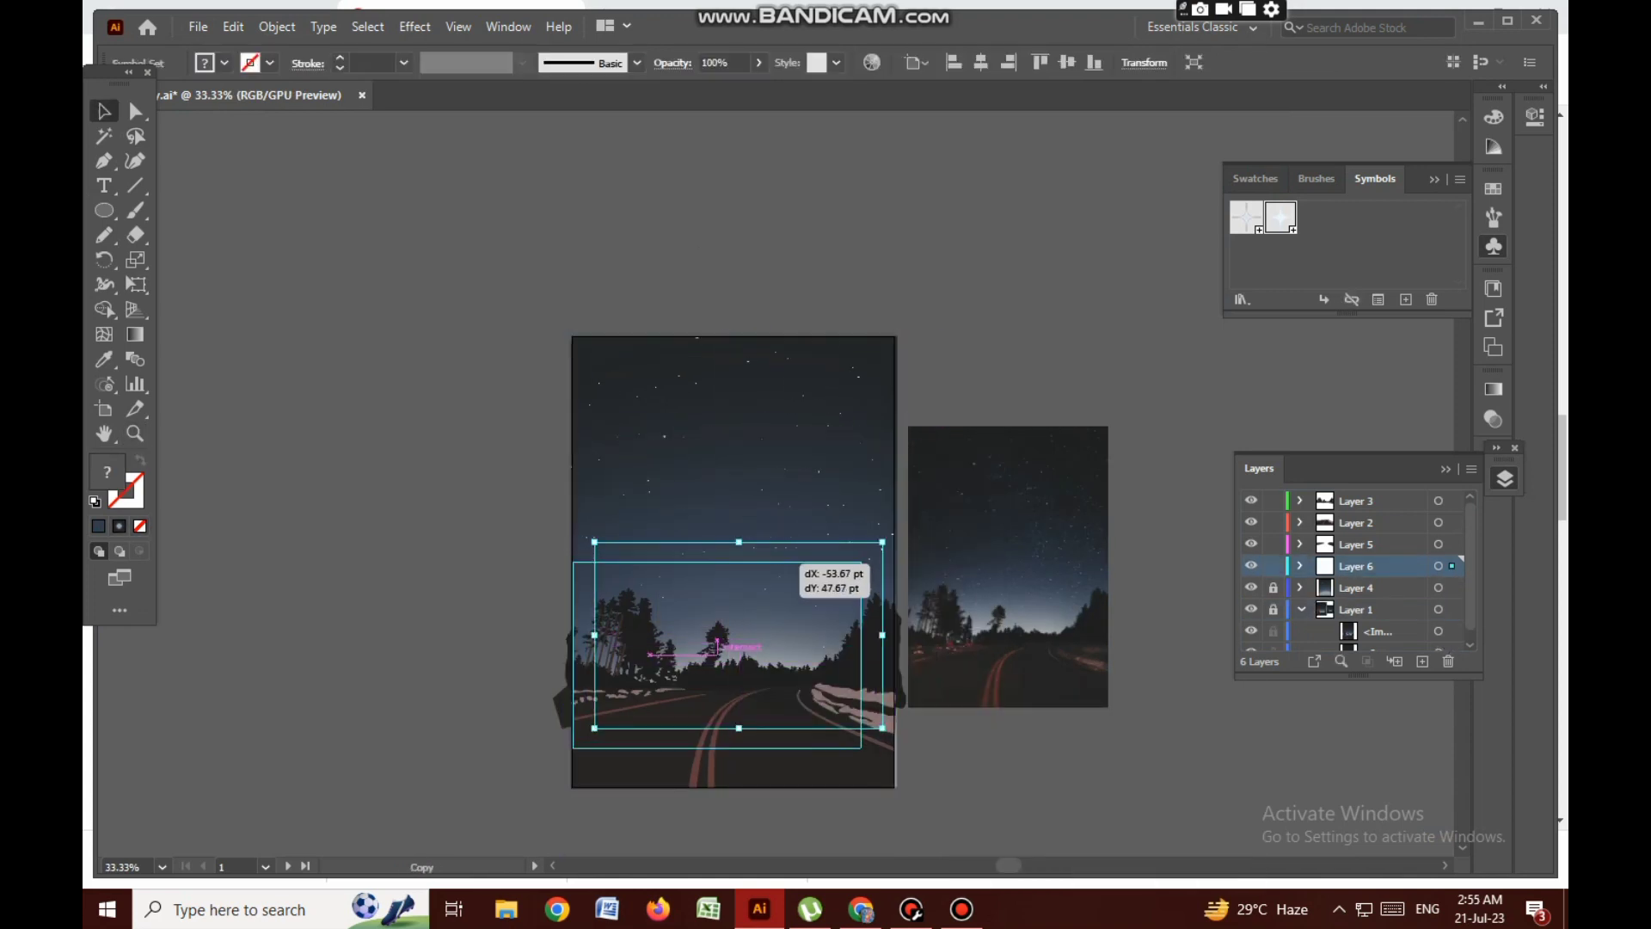
pyautogui.moveTo(748, 645); pyautogui.dragTo(731, 421)
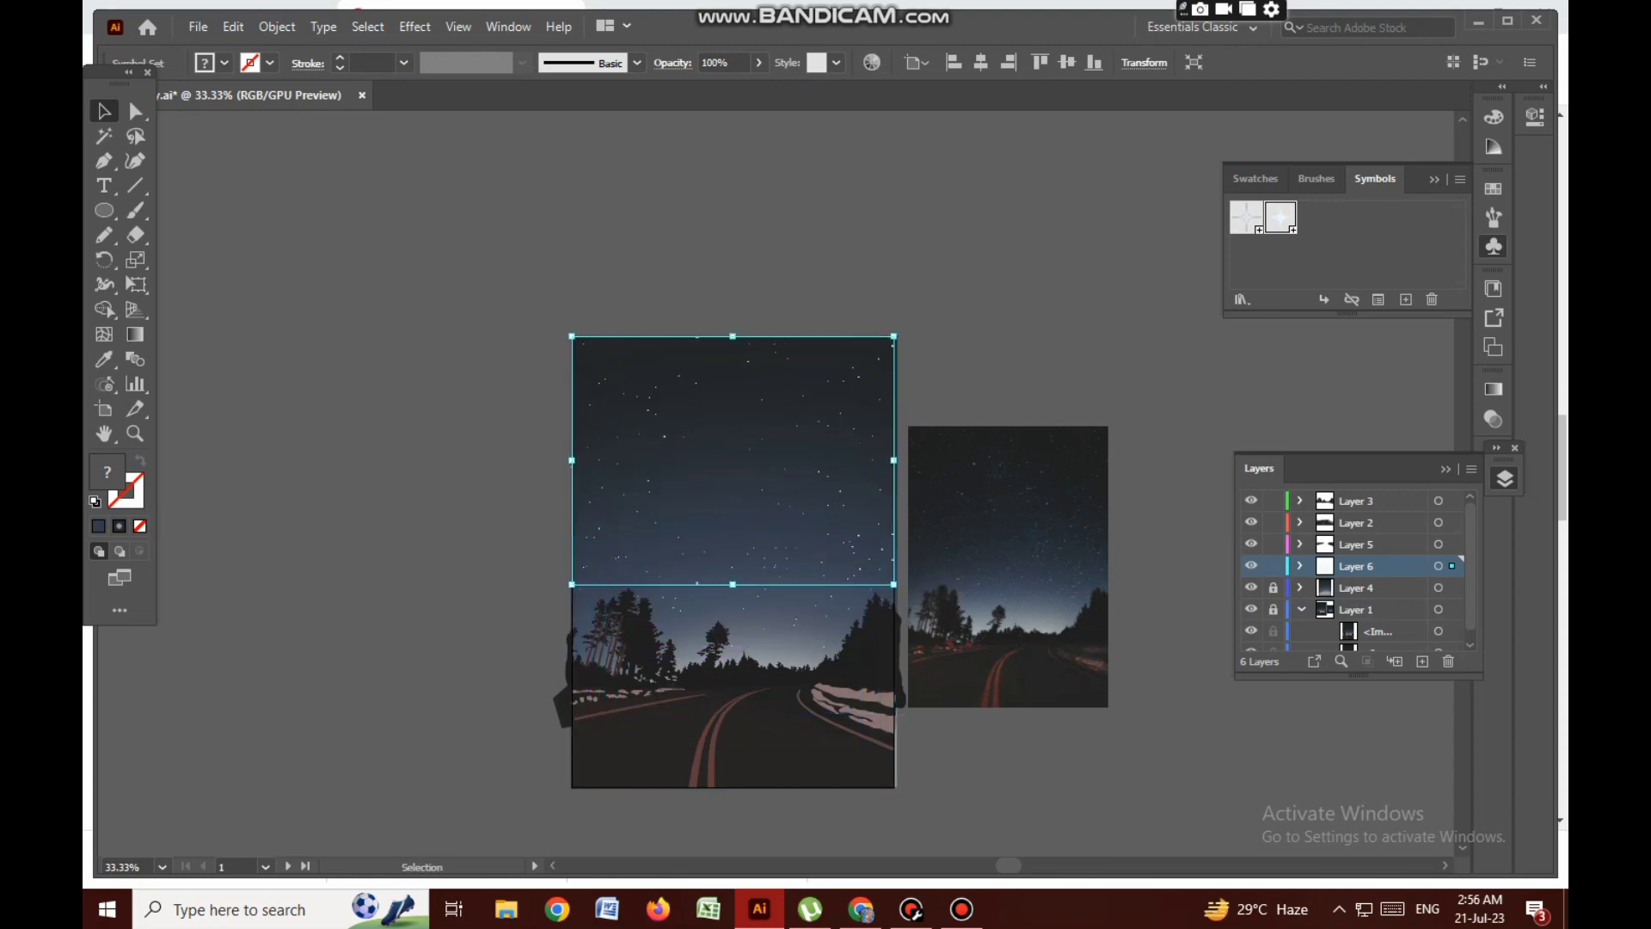
pyautogui.moveTo(750, 584); pyautogui.dragTo(749, 533)
pyautogui.moveTo(604, 435); pyautogui.dragTo(571, 435)
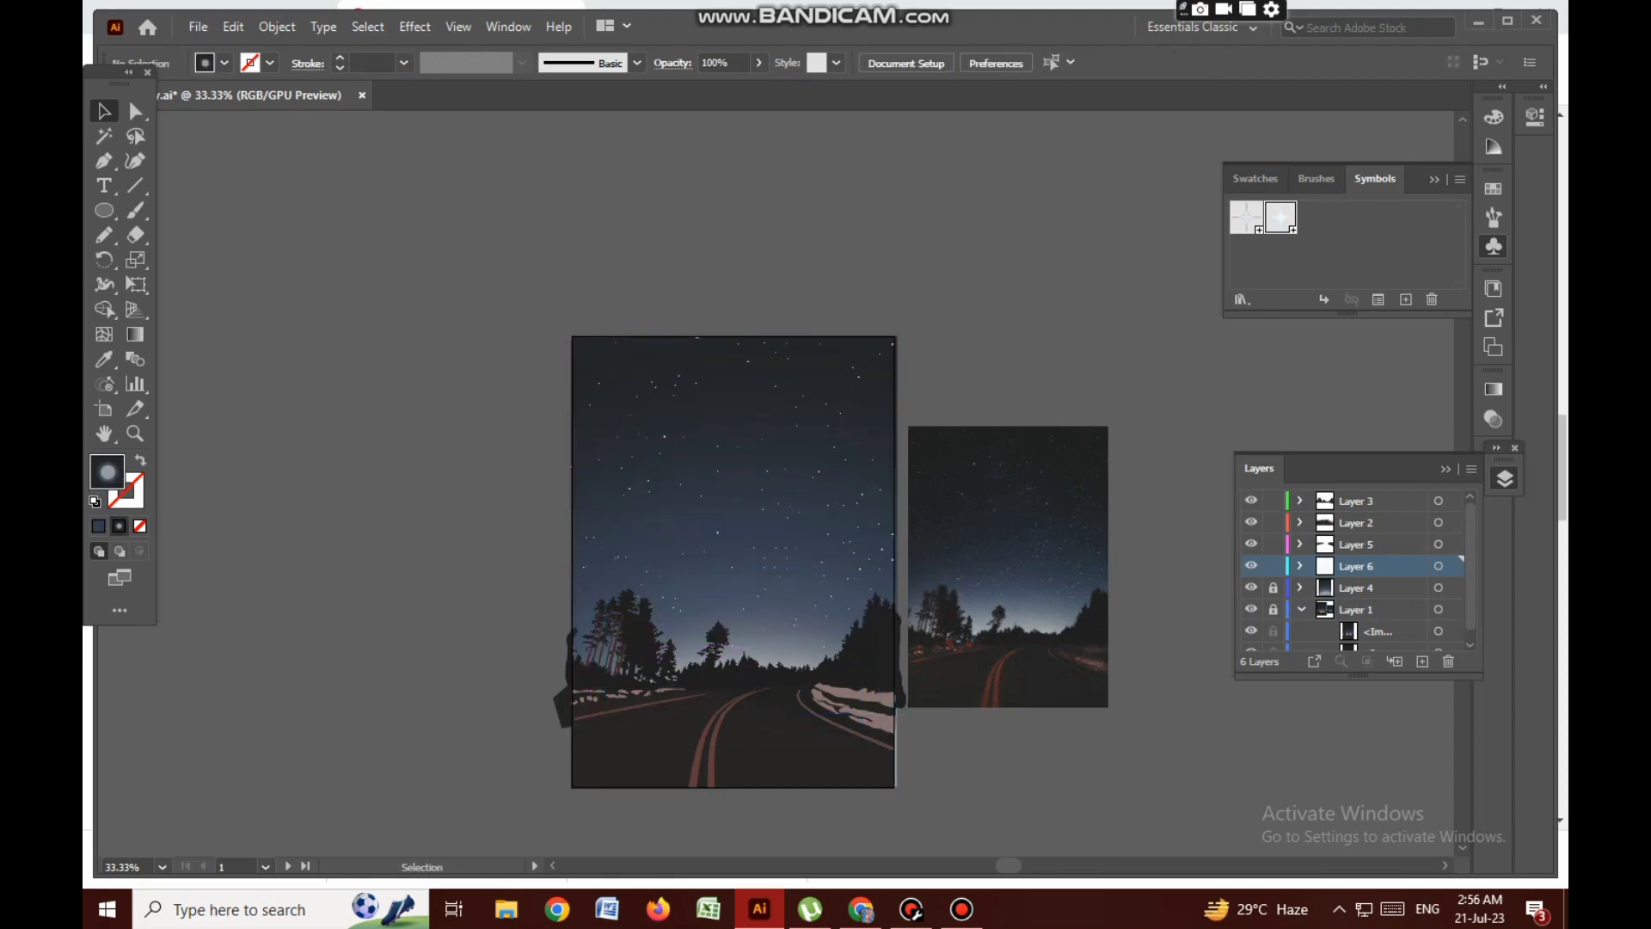
# Deselect the sky artwork and open the Fill colour picker to set 768AAD
pyautogui.click(104, 383)
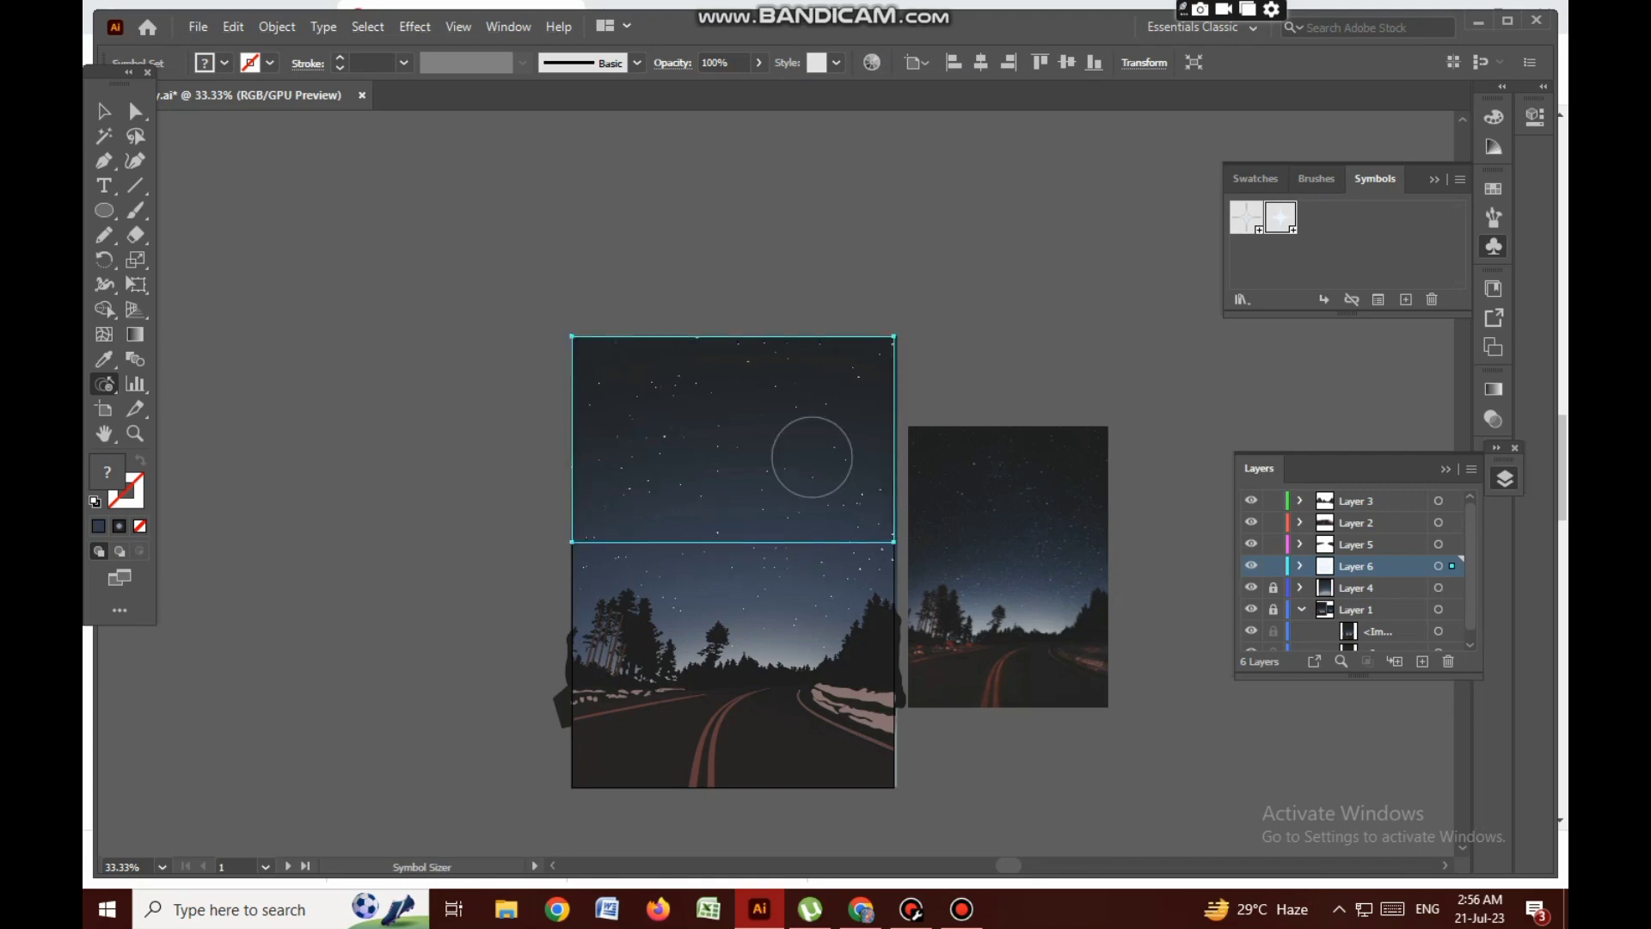
pyautogui.press('v')
pyautogui.hotkey('ctrl', 'shift', 'a')
pyautogui.doubleClick(106, 472)
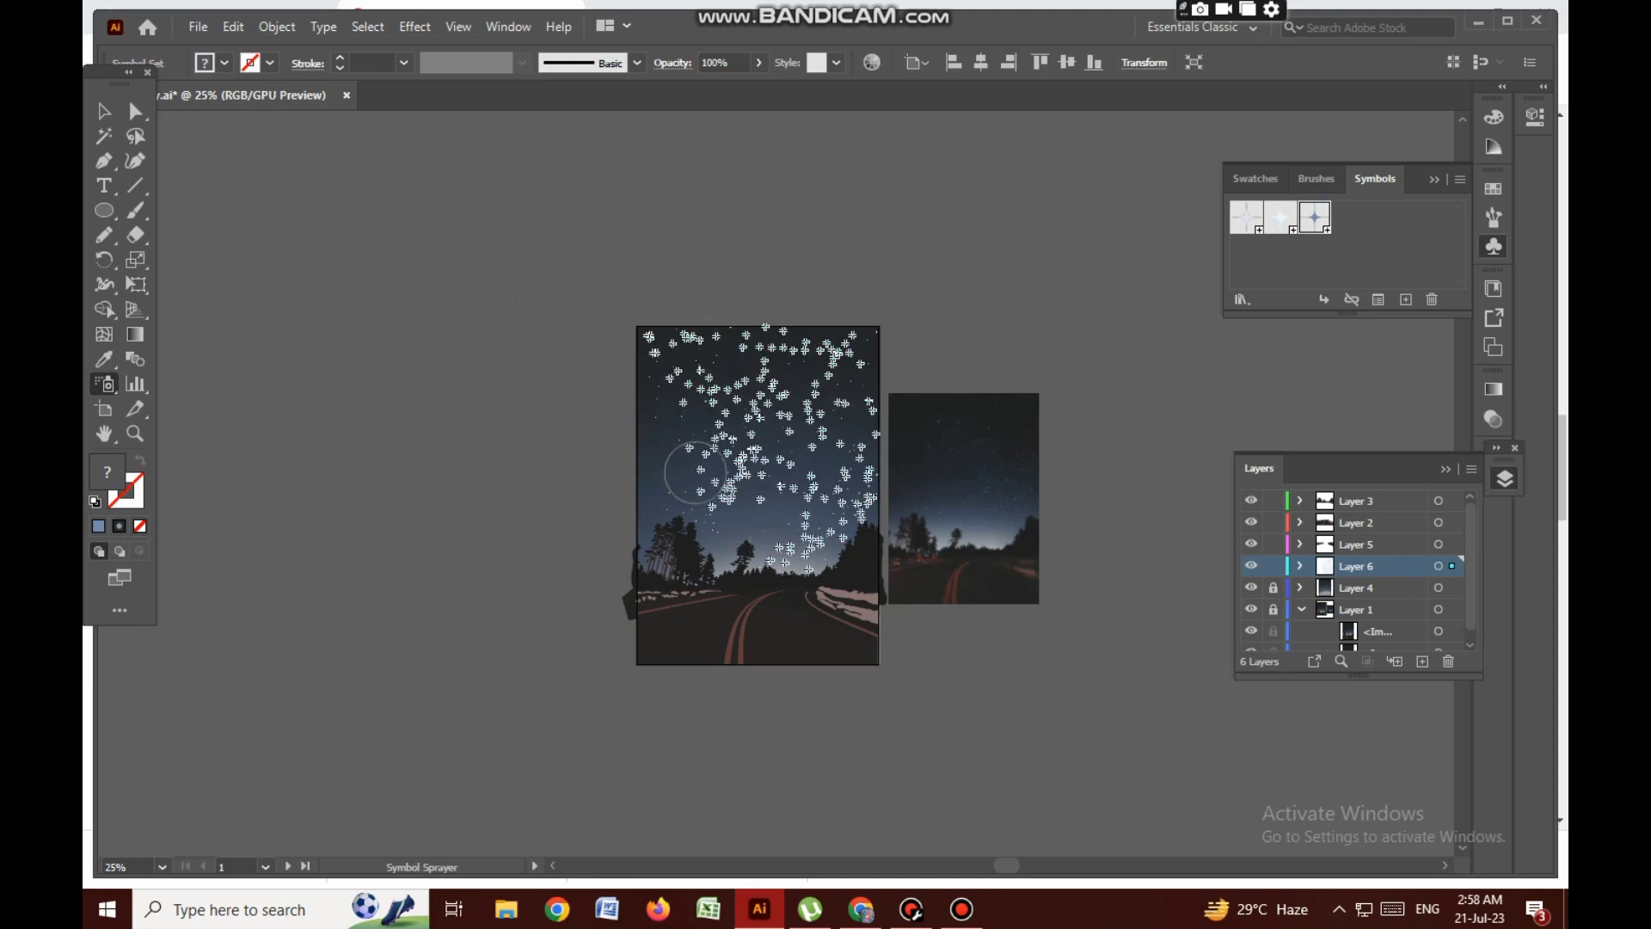
# Spray more star symbols across the upper sky and lower their opacity to 38%
pyautogui.moveTo(779, 545); pyautogui.dragTo(743, 607)
pyautogui.moveTo(738, 517); pyautogui.dragTo(782, 465)
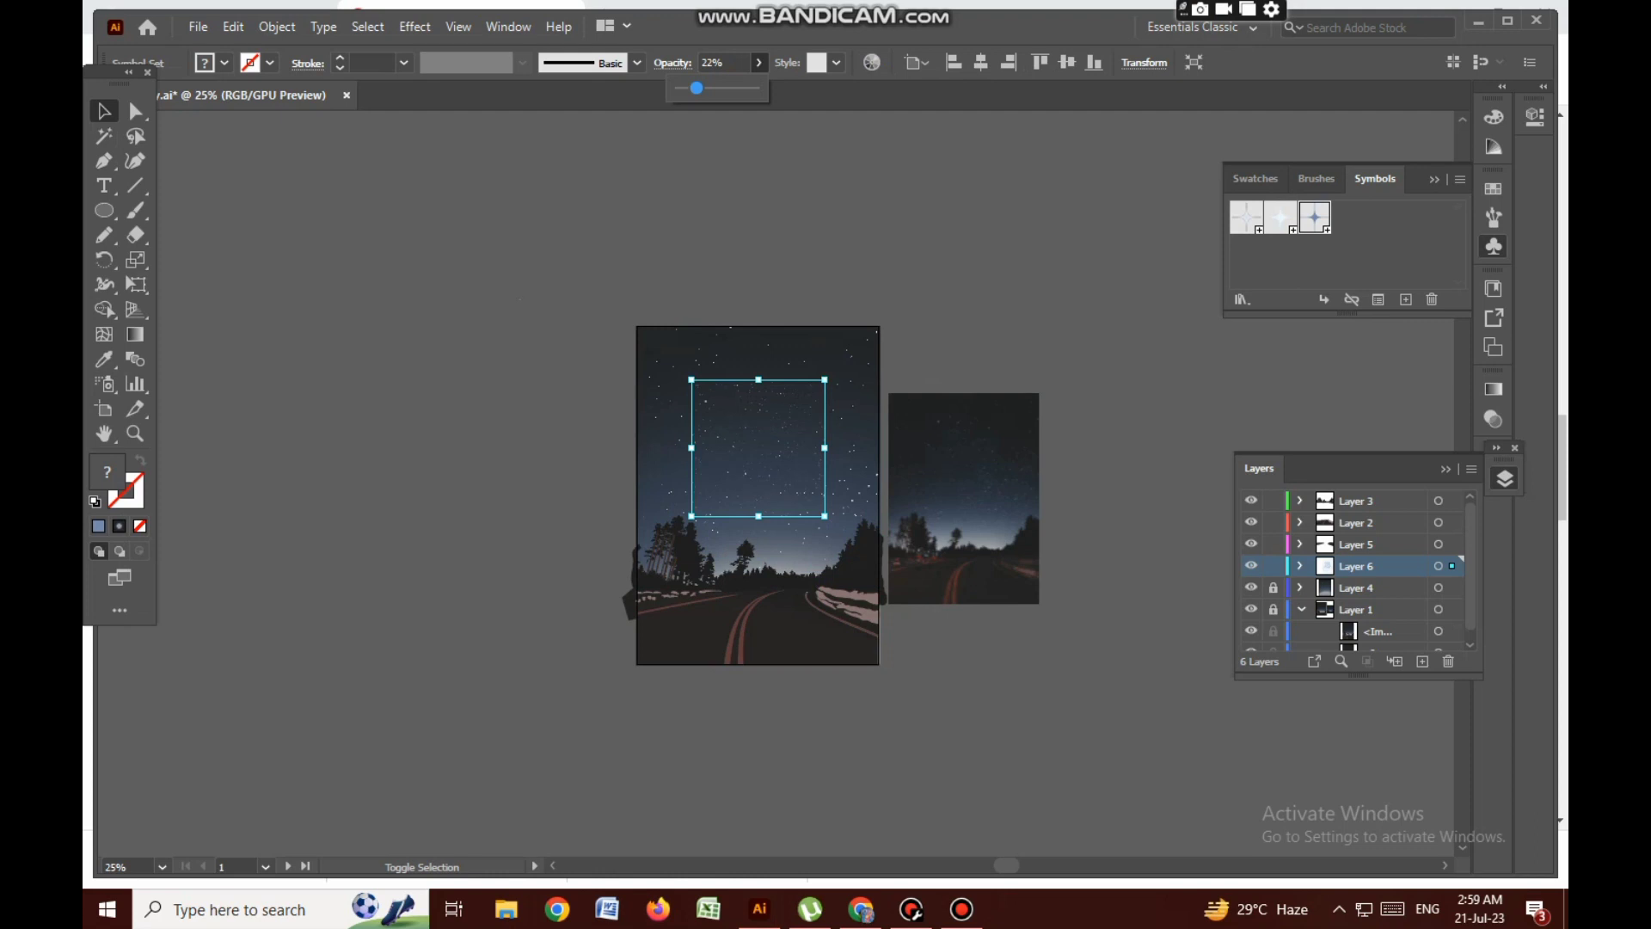
pyautogui.moveTo(697, 87); pyautogui.dragTo(708, 88)
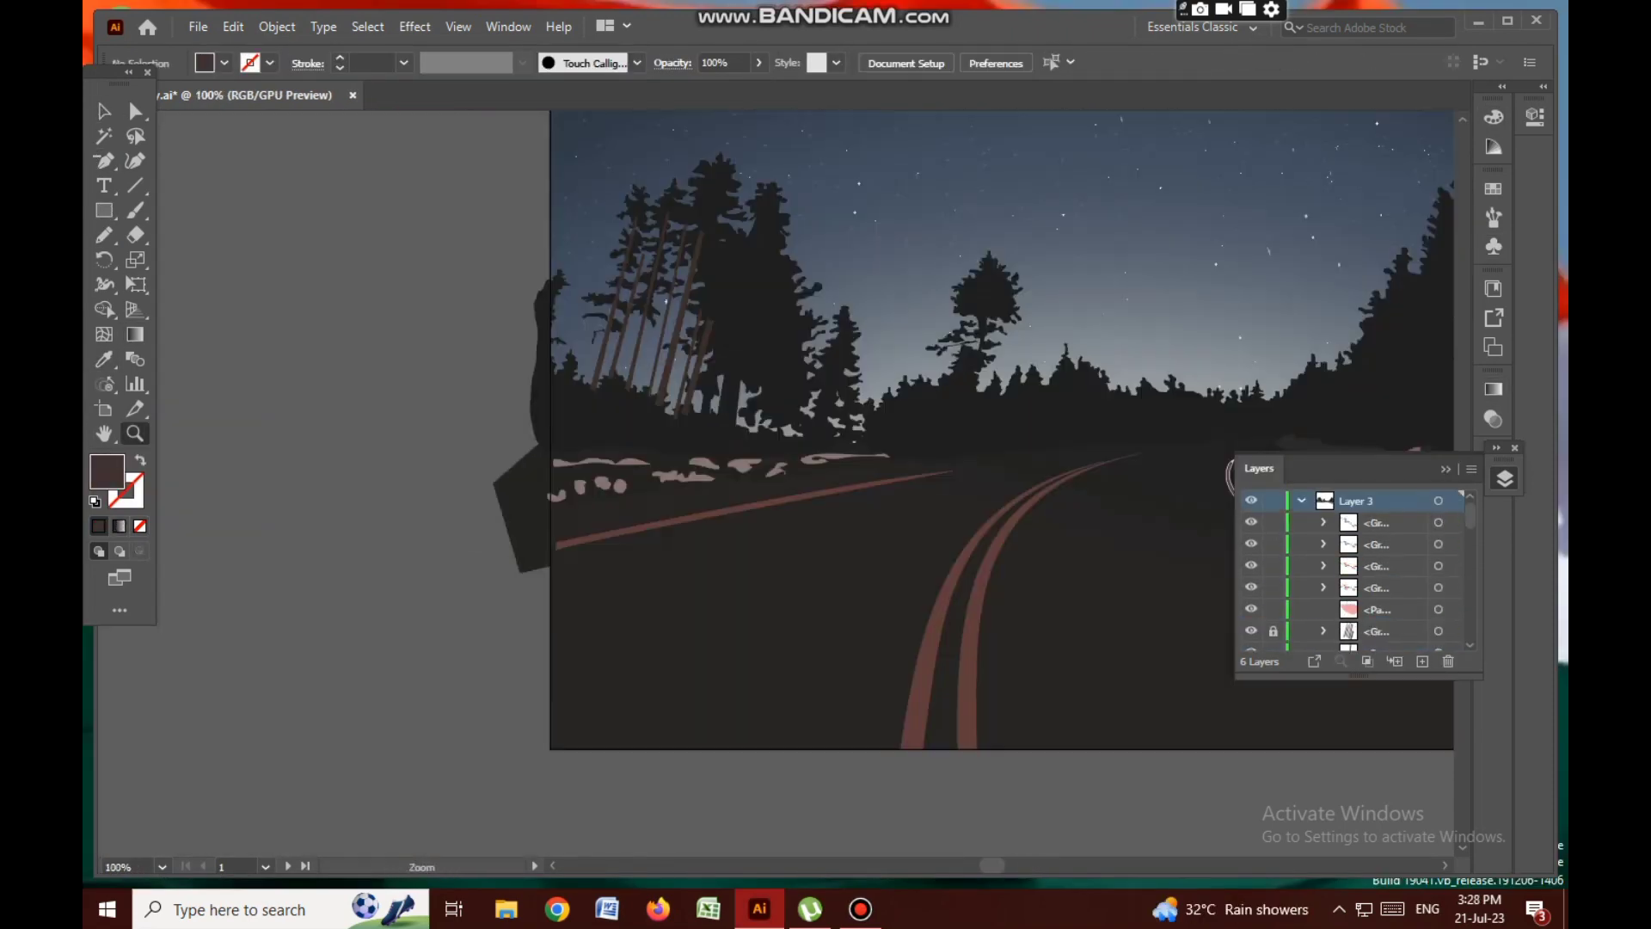
# Run a dark-to-brown linear gradient along the leftmost and other slanted trunks
pyautogui.click(783, 176)
pyautogui.press('v')
pyautogui.click(444, 433)
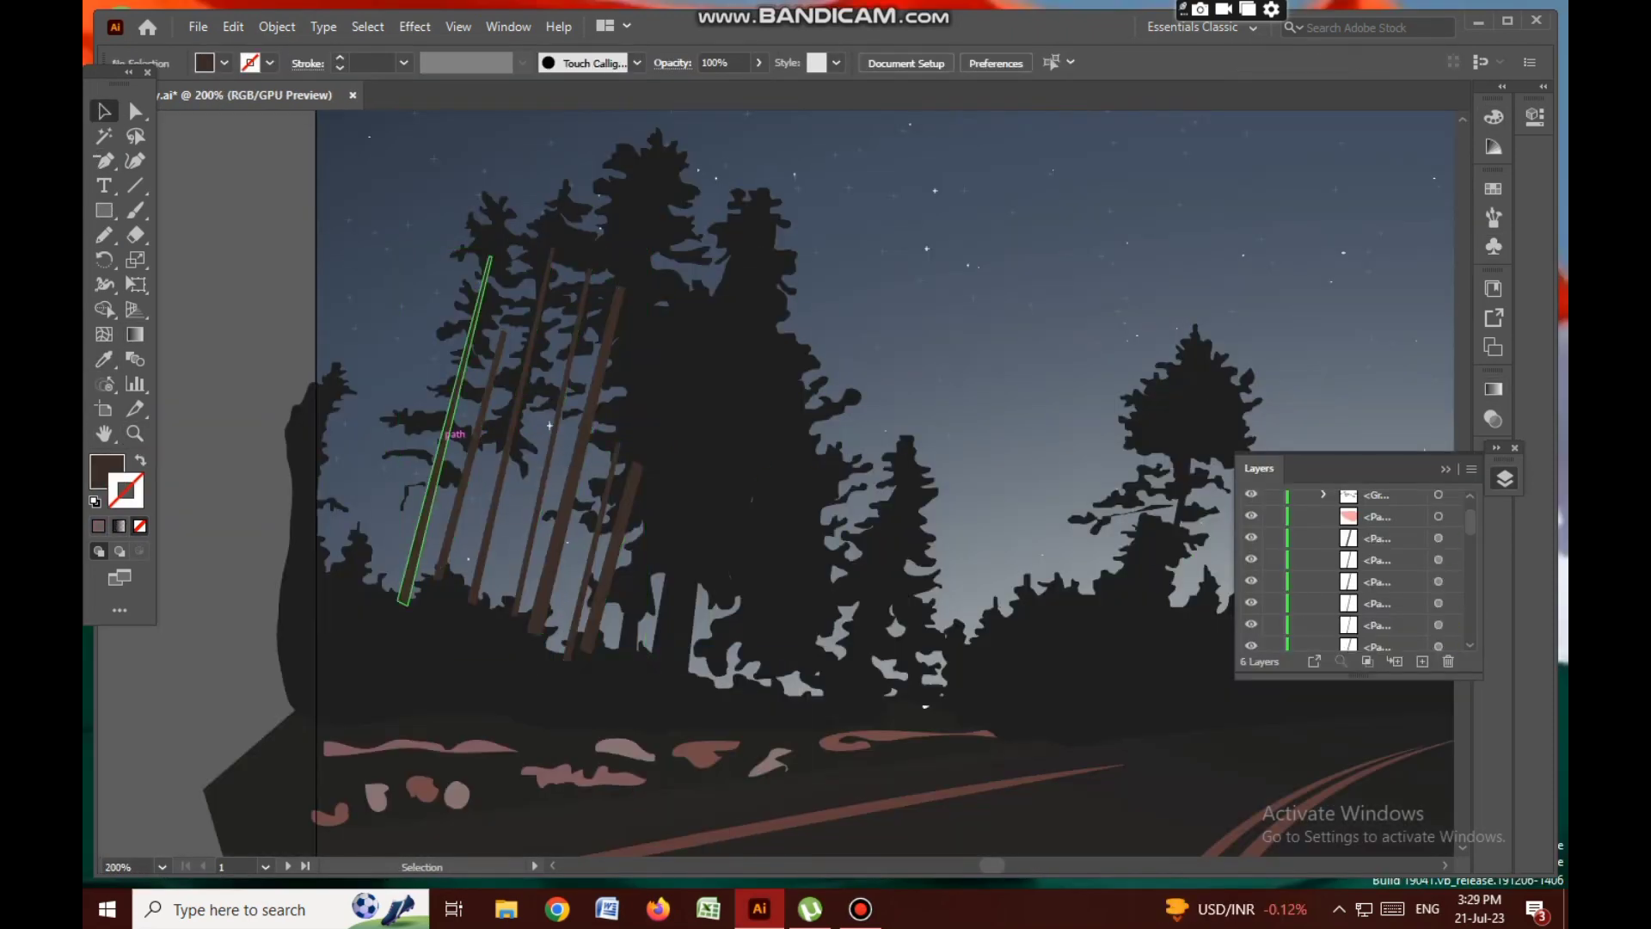
pyautogui.press('g')
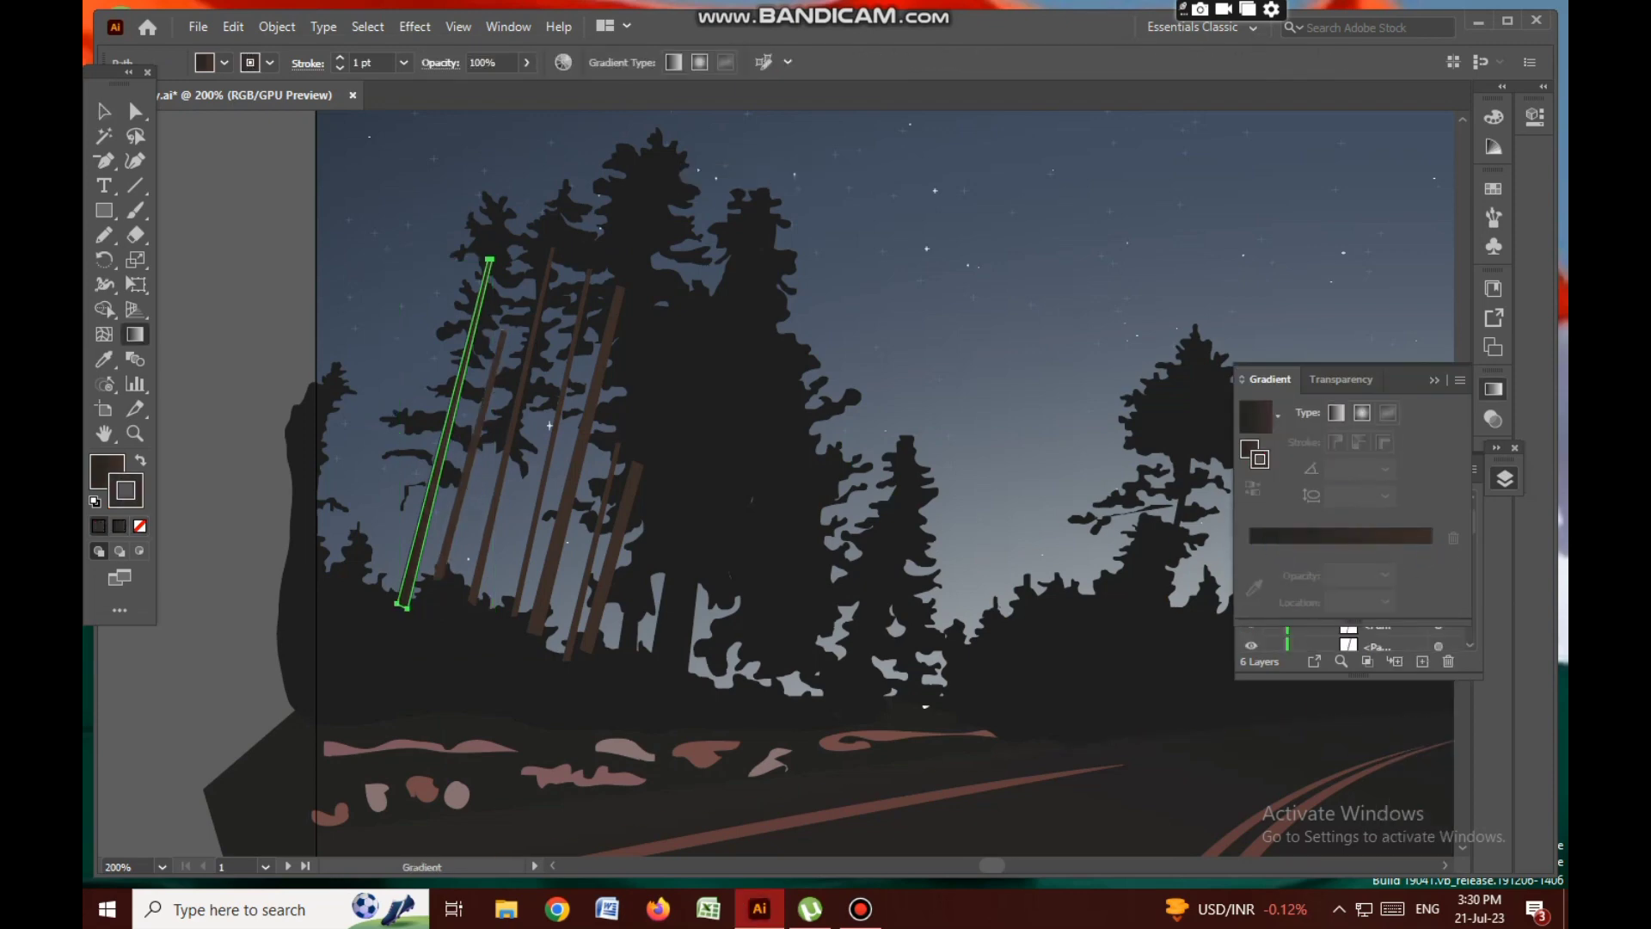
pyautogui.press('v')
pyautogui.moveTo(627, 258); pyautogui.dragTo(482, 602)
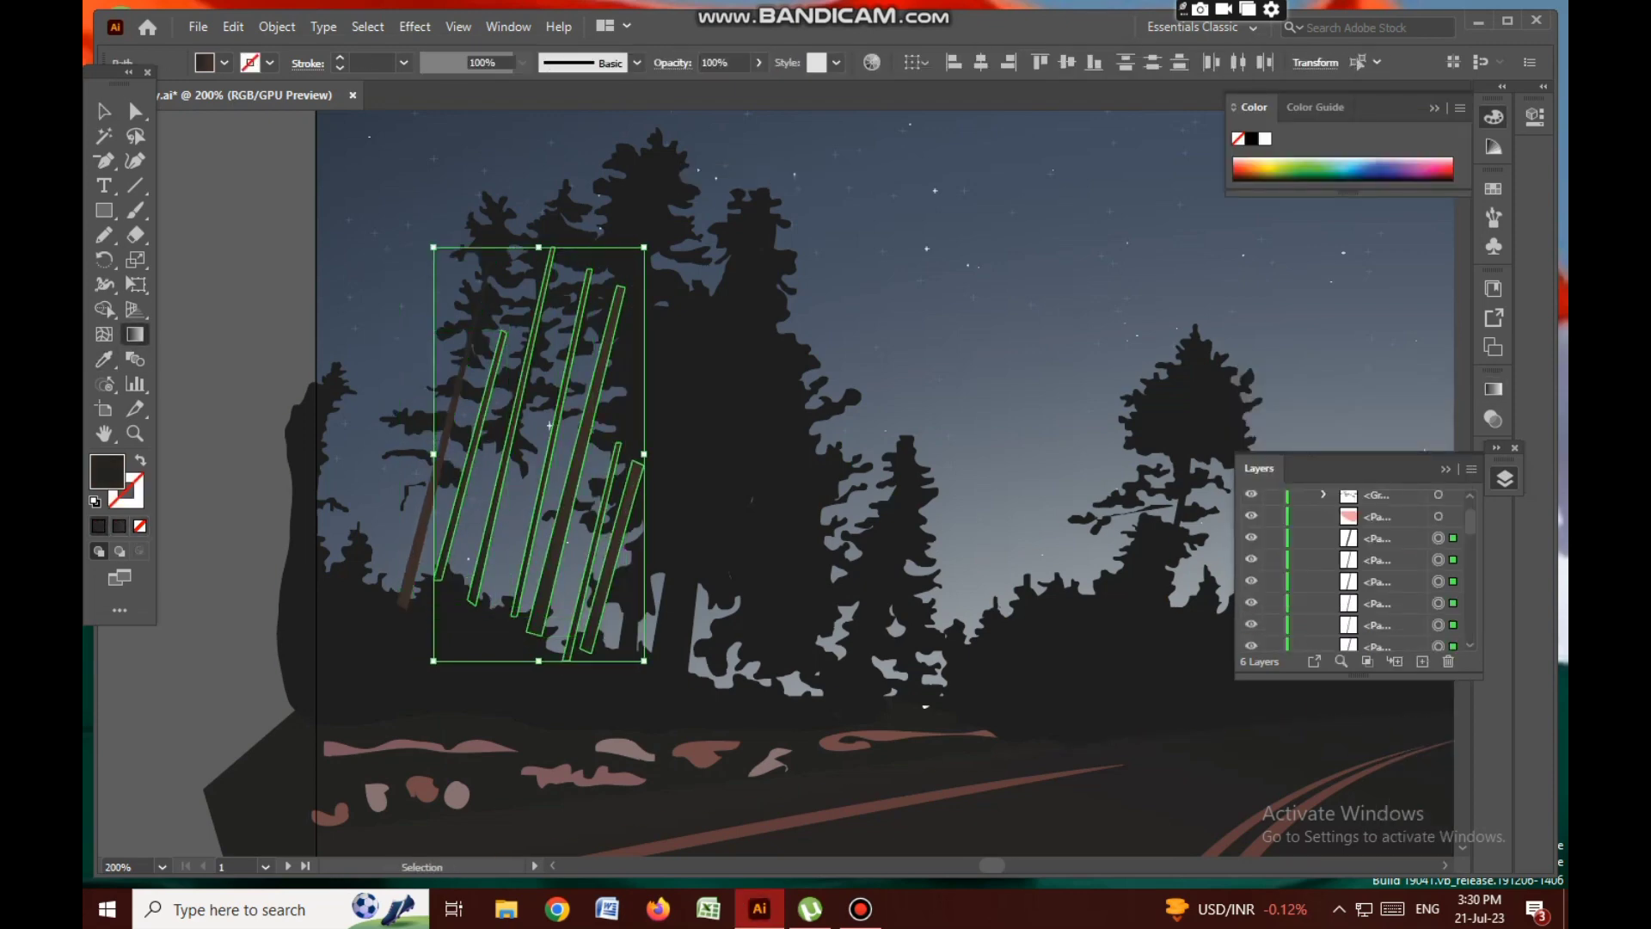
pyautogui.press('g')
pyautogui.moveTo(571, 322); pyautogui.dragTo(521, 602)
pyautogui.press('v')
pyautogui.hotkey('ctrl', 'shift', 'a')
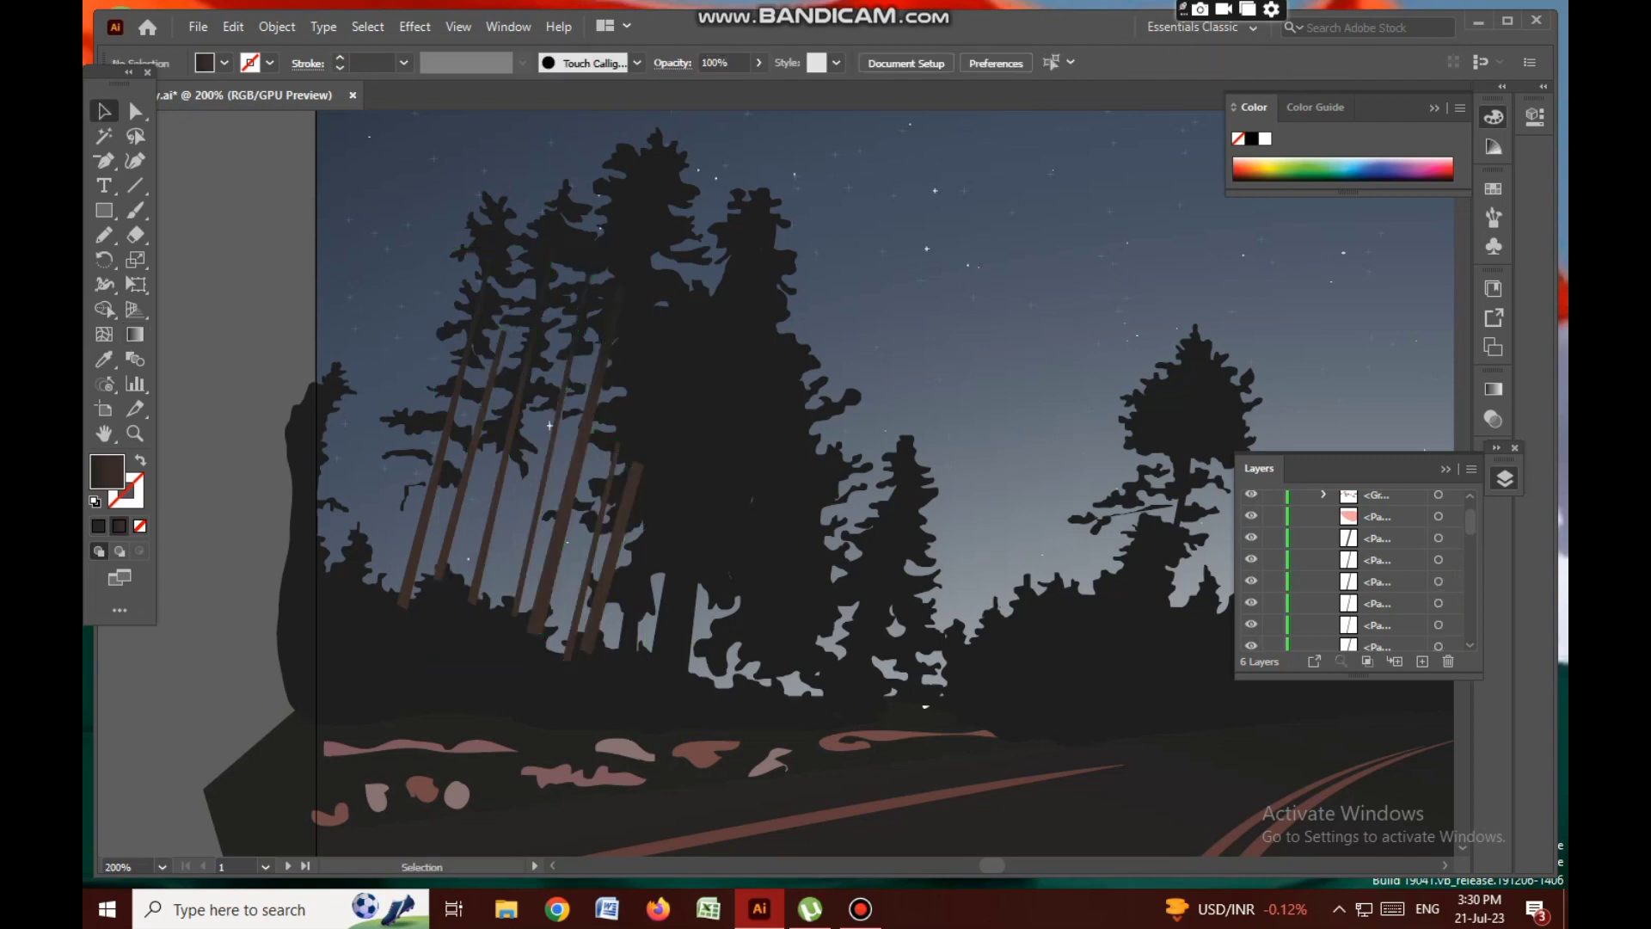
# Adjust the gradient on individual trunks one at a time
pyautogui.click(616, 535)
pyautogui.press('g')
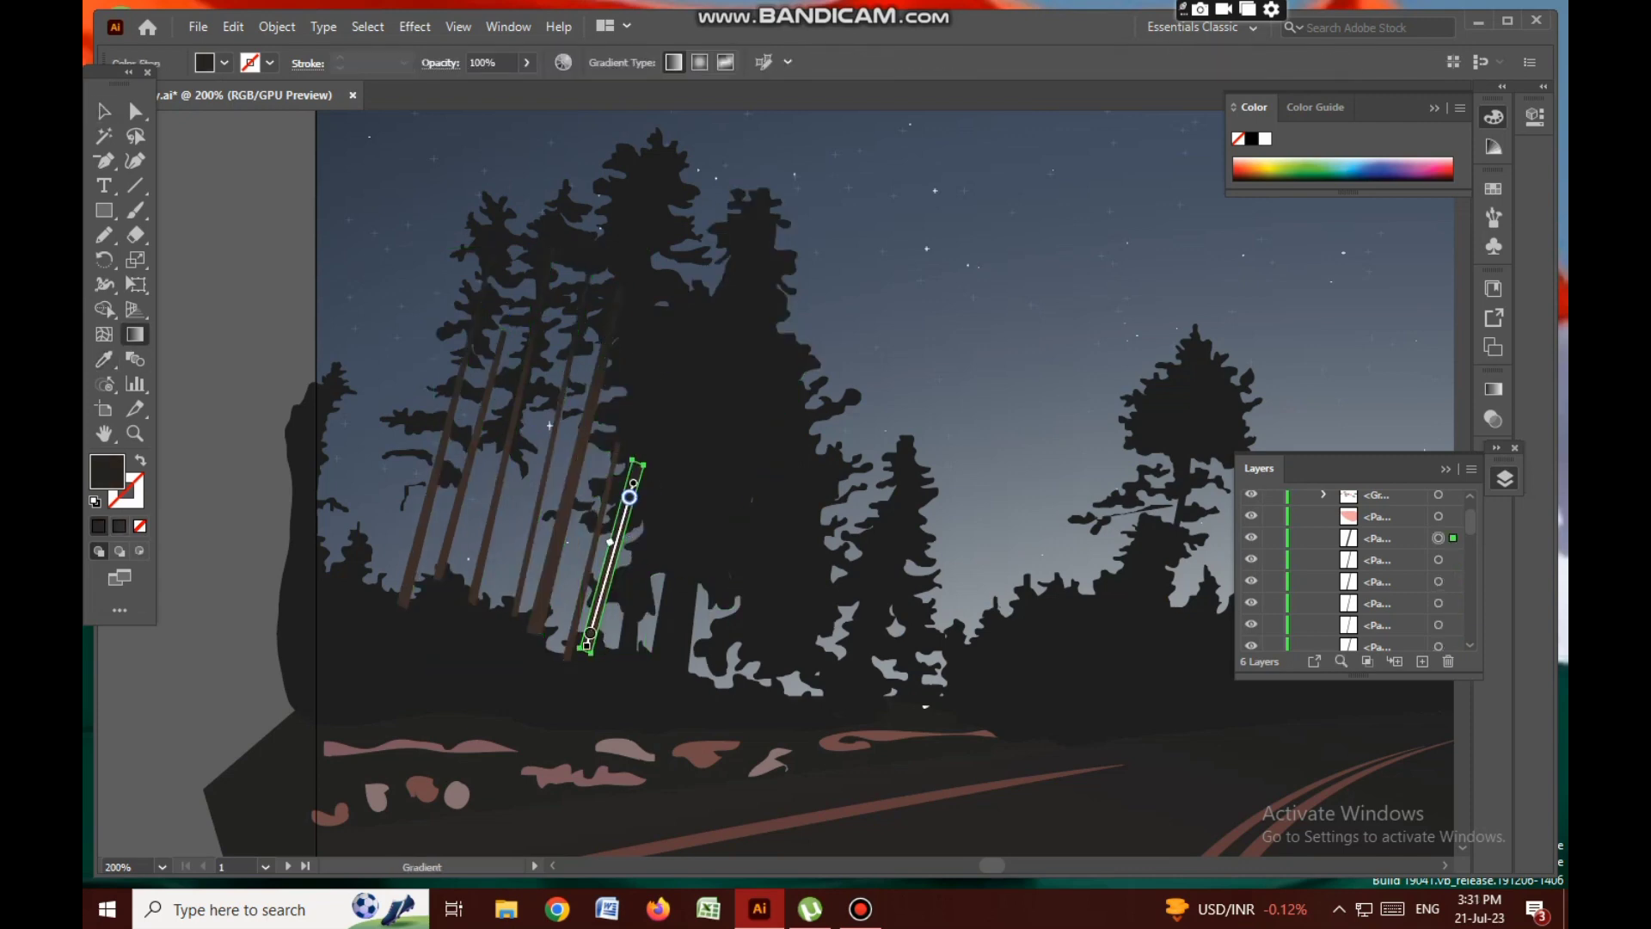
pyautogui.press('v')
pyautogui.hotkey('ctrl', 'shift', 'a')
pyautogui.click(612, 550)
pyautogui.press('g')
pyautogui.press('v')
pyautogui.hotkey('ctrl', 'shift', 'a')
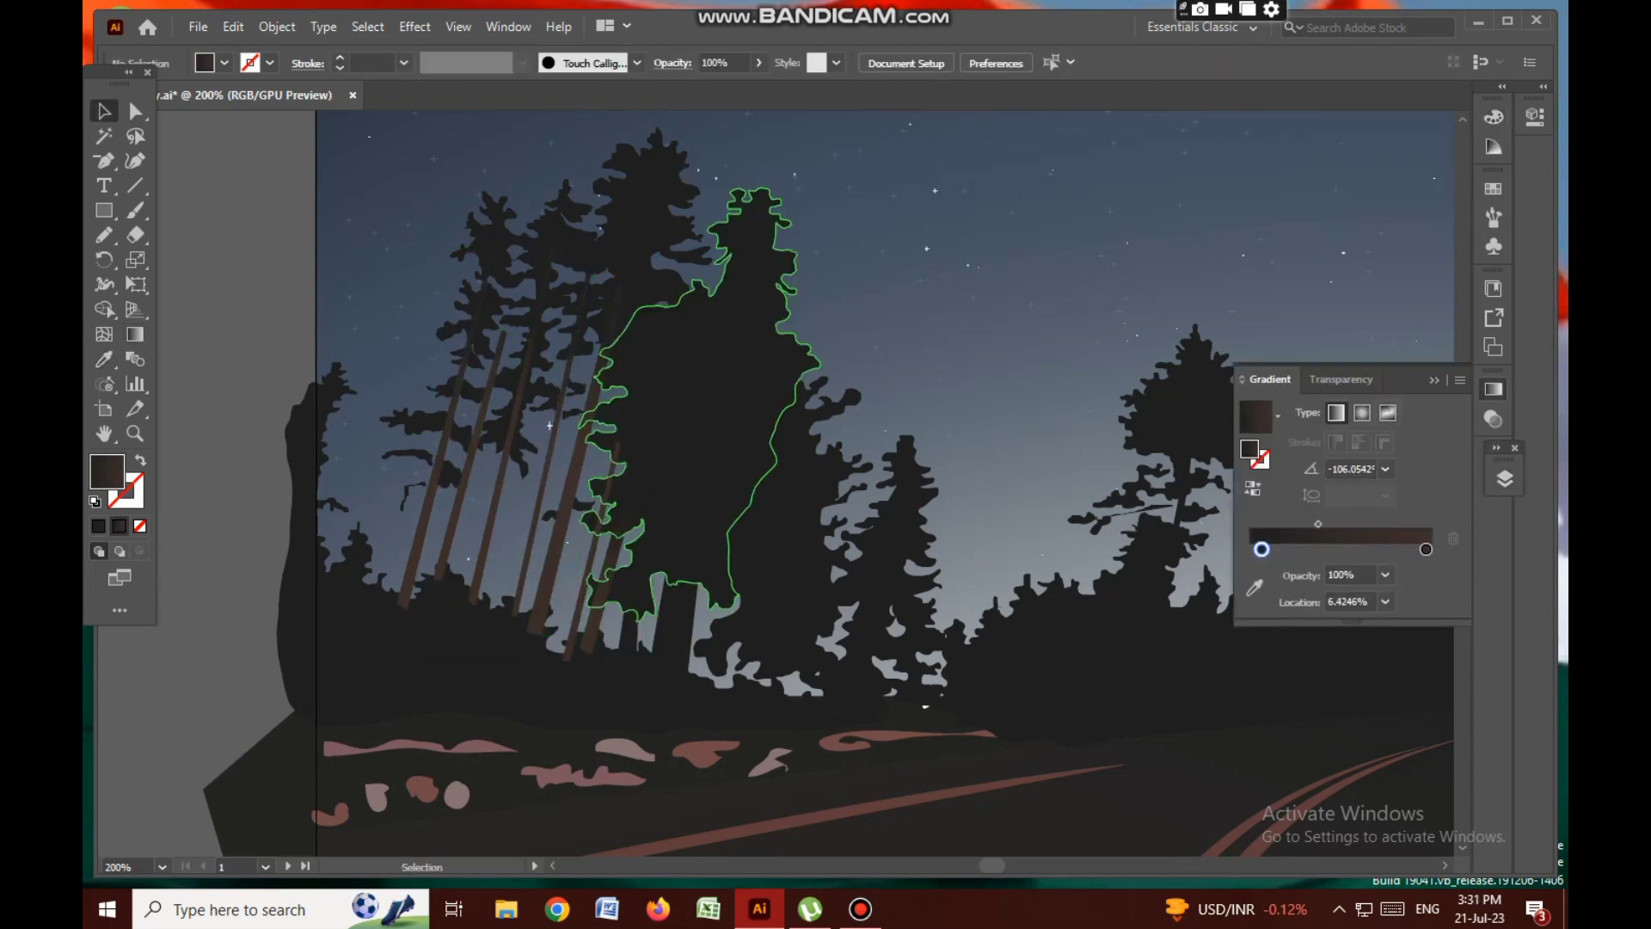
pyautogui.click(593, 550)
pyautogui.press('g')
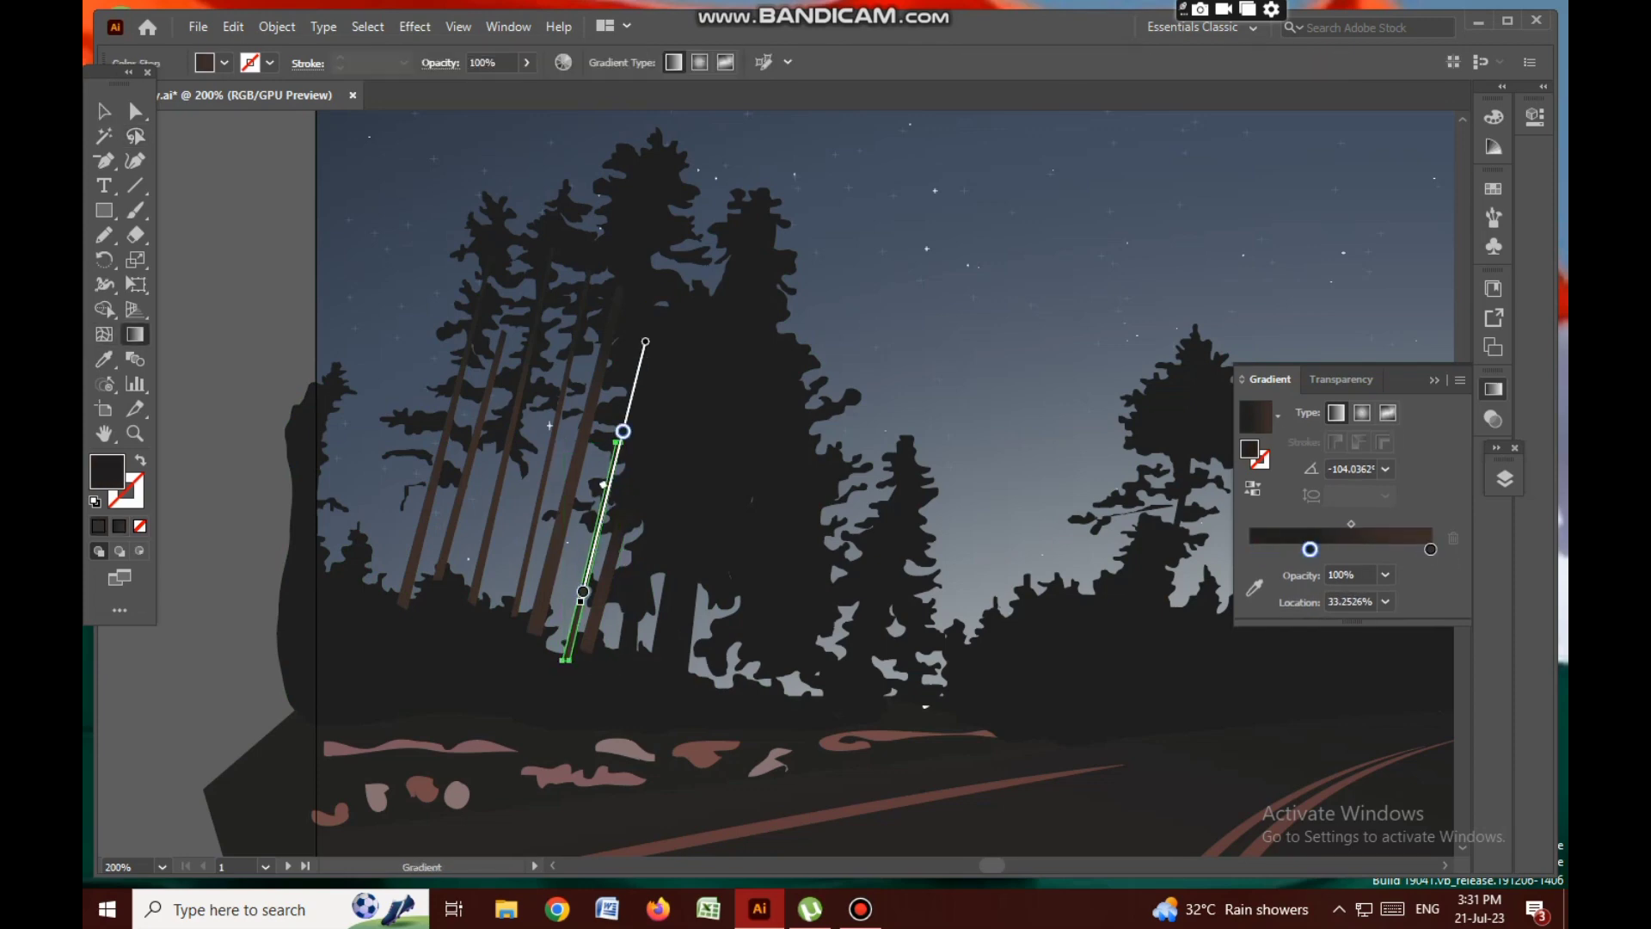
pyautogui.press('v')
# Apply the trunk gradient to four more thin trunks together
pyautogui.click(490, 387)
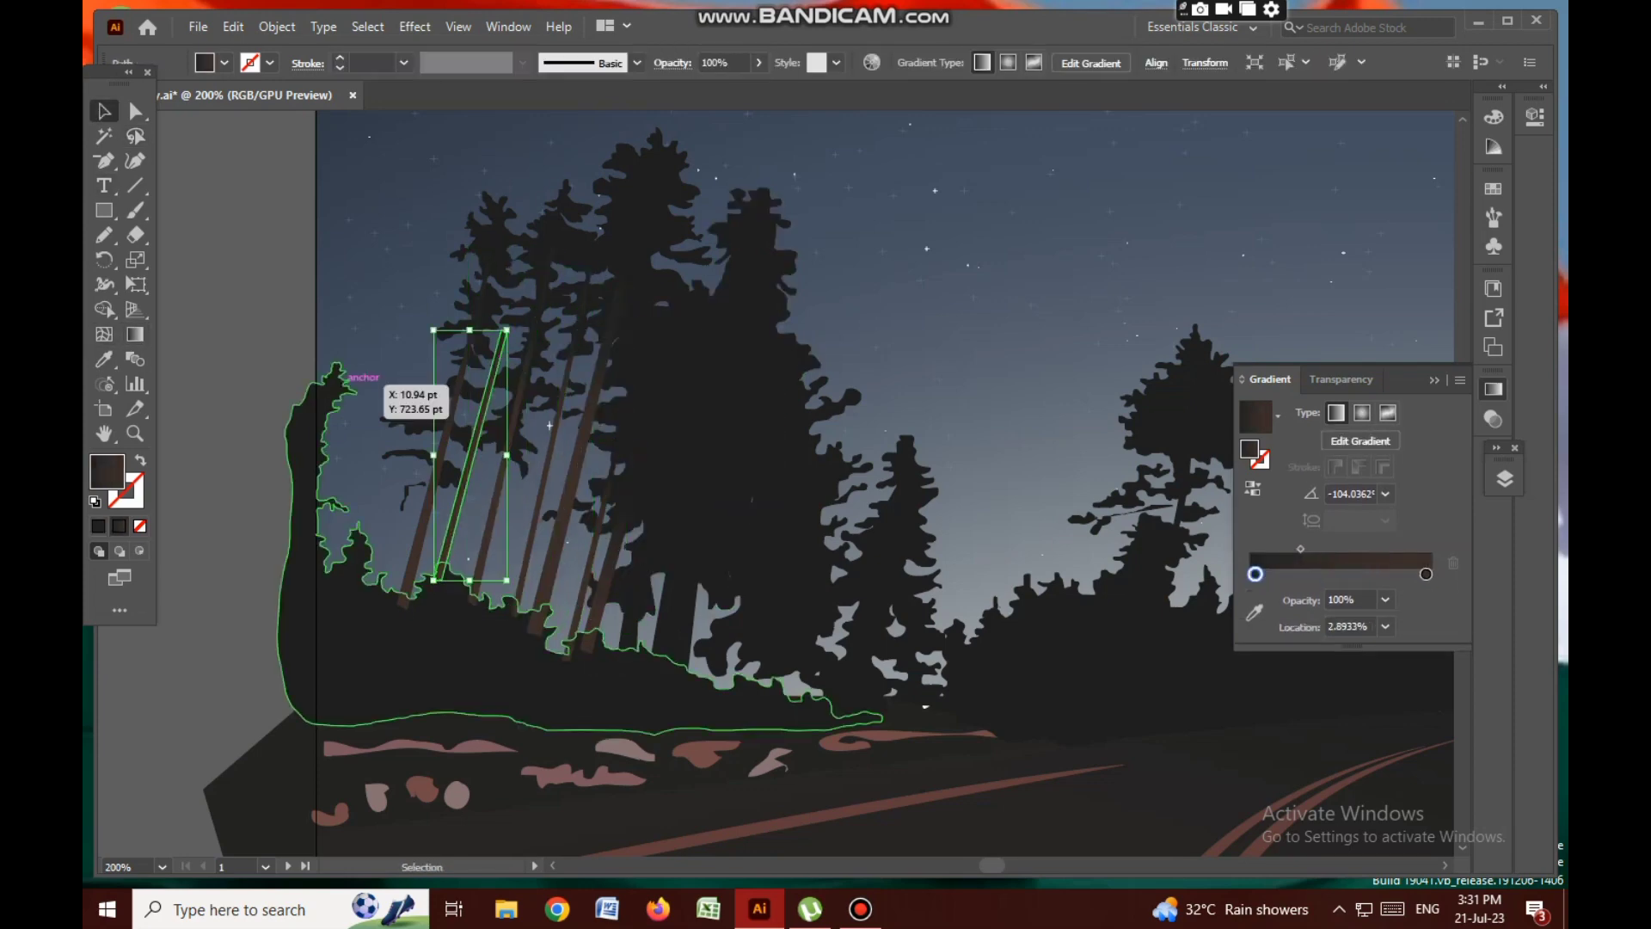
pyautogui.keyDown('shift'); pyautogui.click(512, 430); pyautogui.keyUp('shift')
pyautogui.keyDown('shift'); pyautogui.click(554, 430); pyautogui.keyUp('shift')
pyautogui.keyDown('shift'); pyautogui.click(587, 430); pyautogui.keyUp('shift')
pyautogui.press('g')
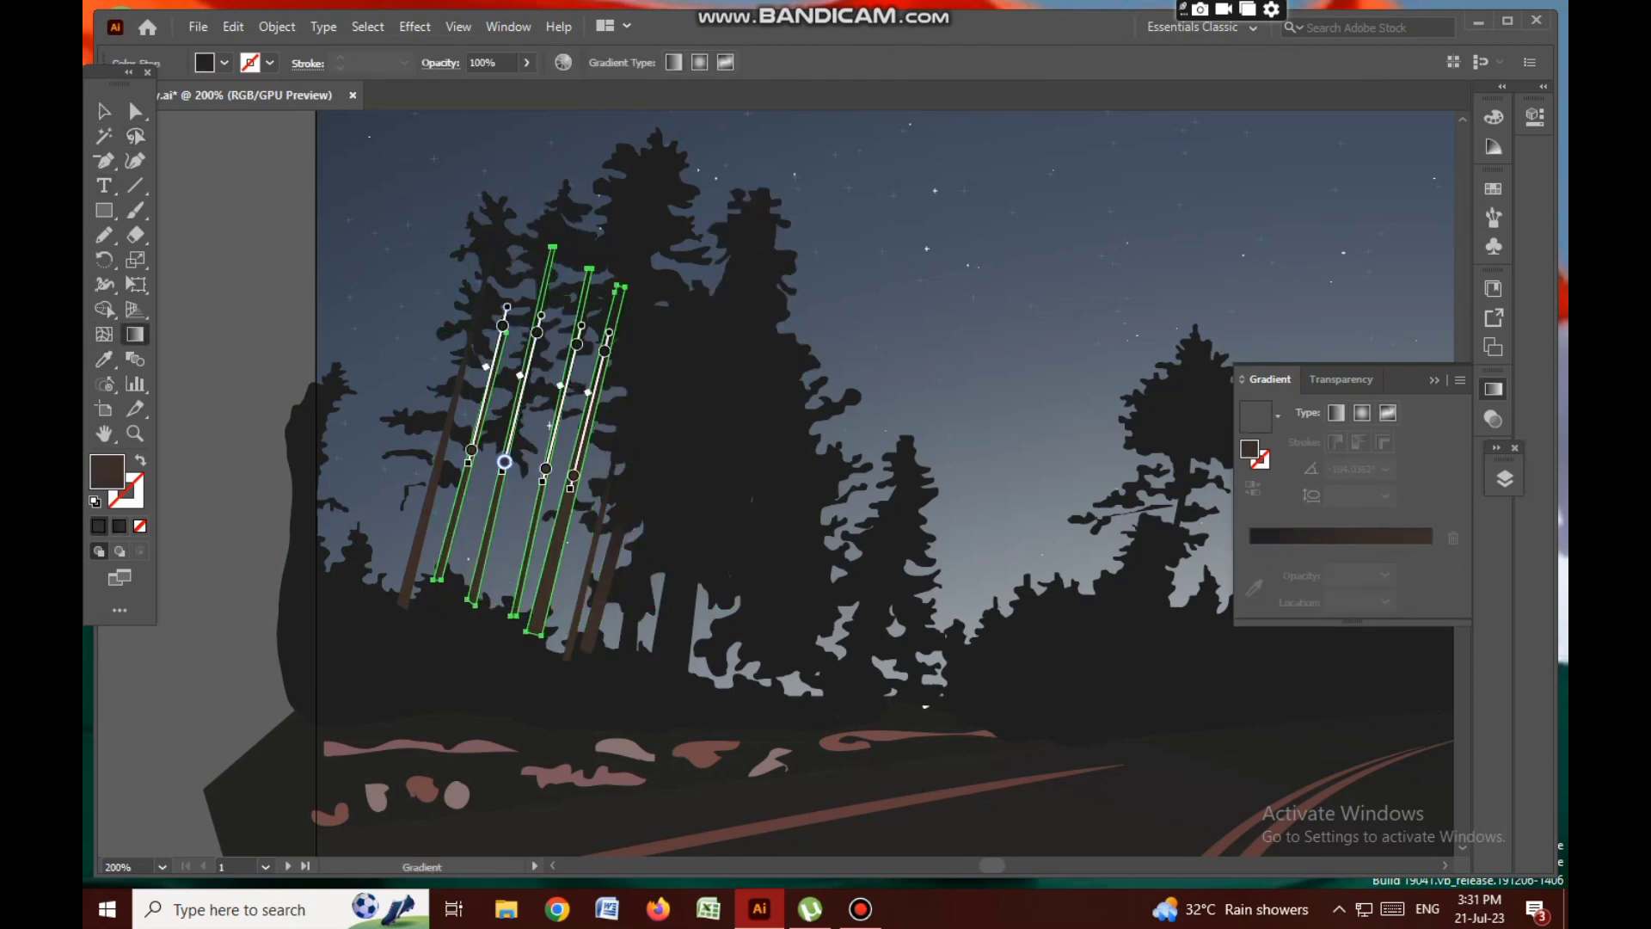
pyautogui.press('v')
pyautogui.hotkey('ctrl', 'shift', 'a')
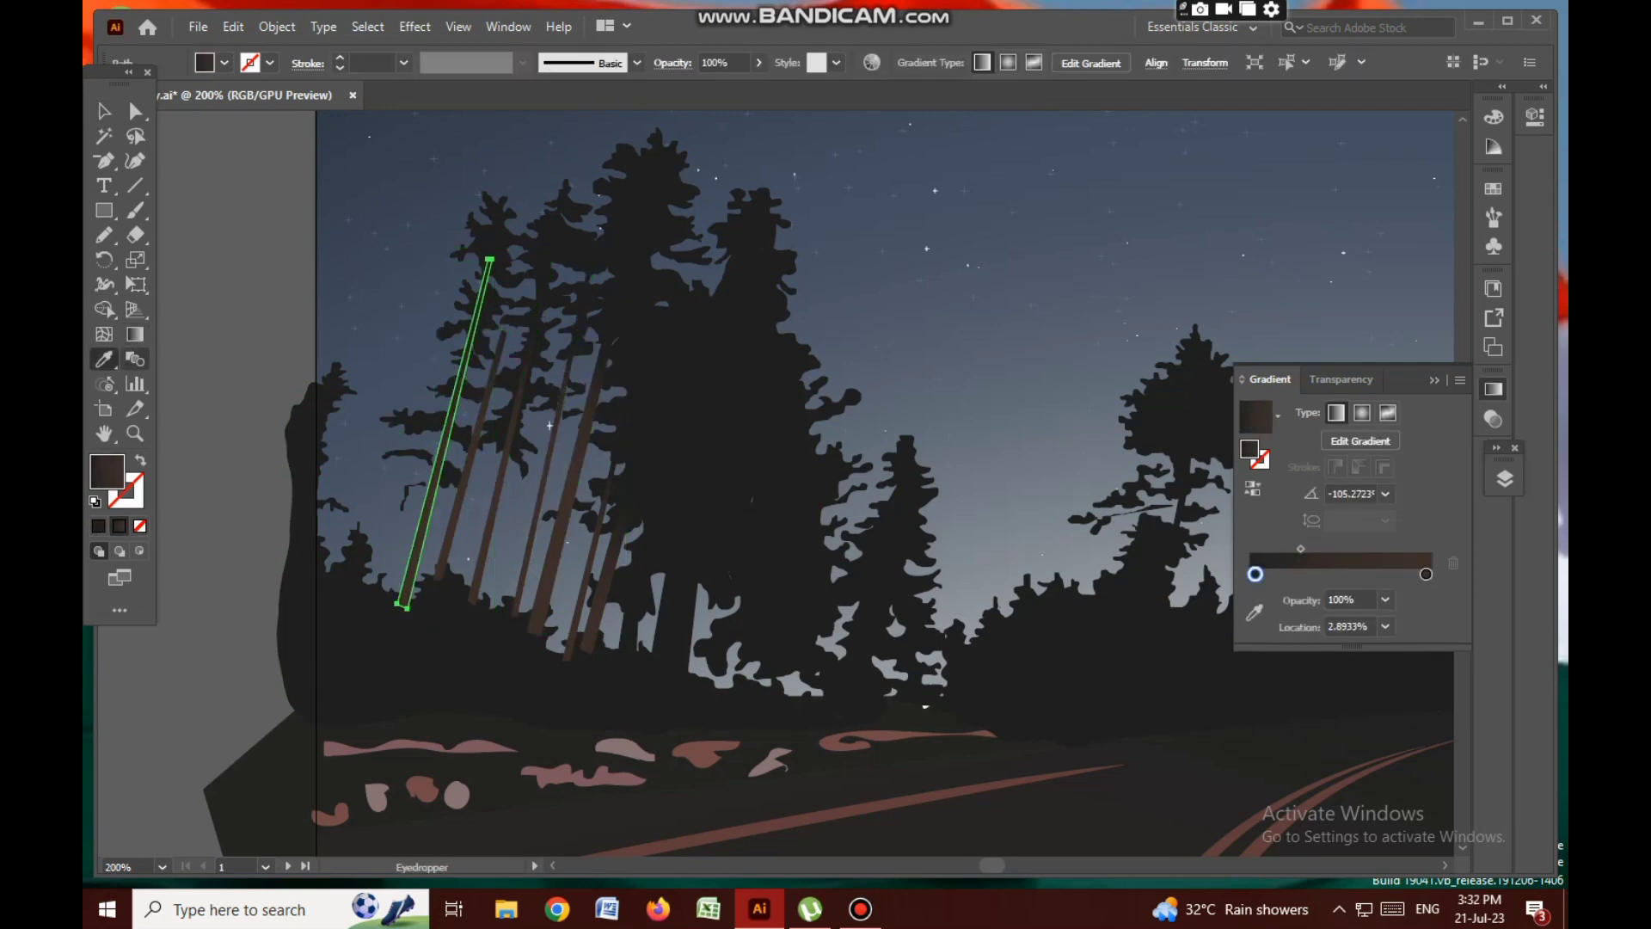
# Draw a small freehand tree and send it backward behind the foreground trees
pyautogui.press('n')
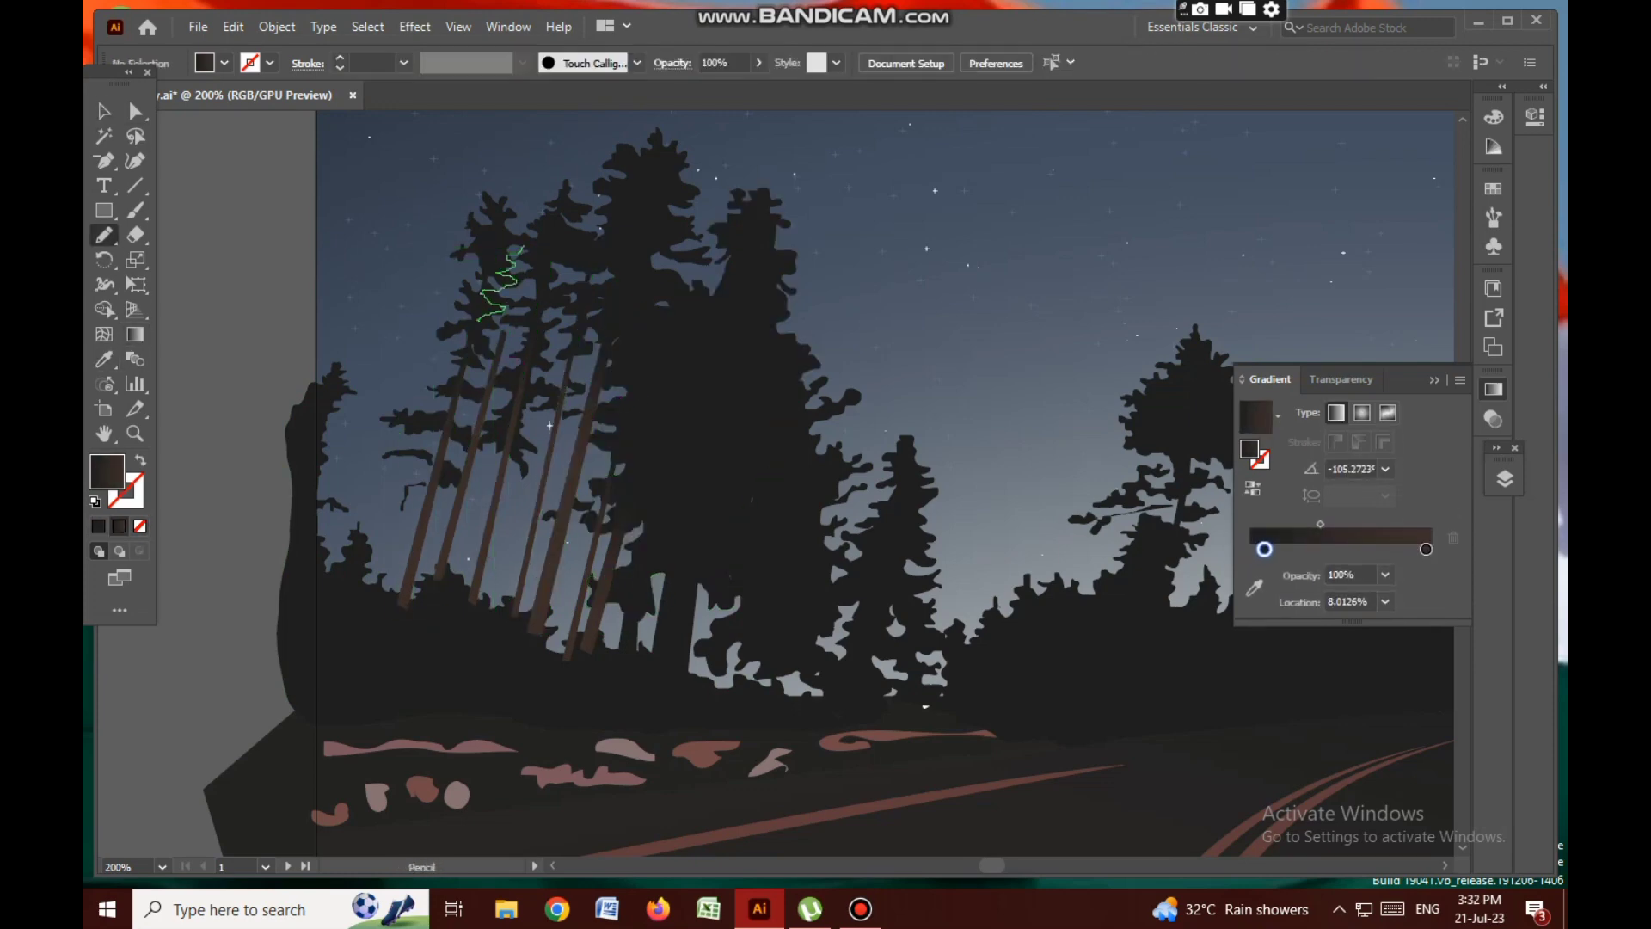
pyautogui.press('v')
pyautogui.click(507, 326)
pyautogui.rightClick(545, 339)
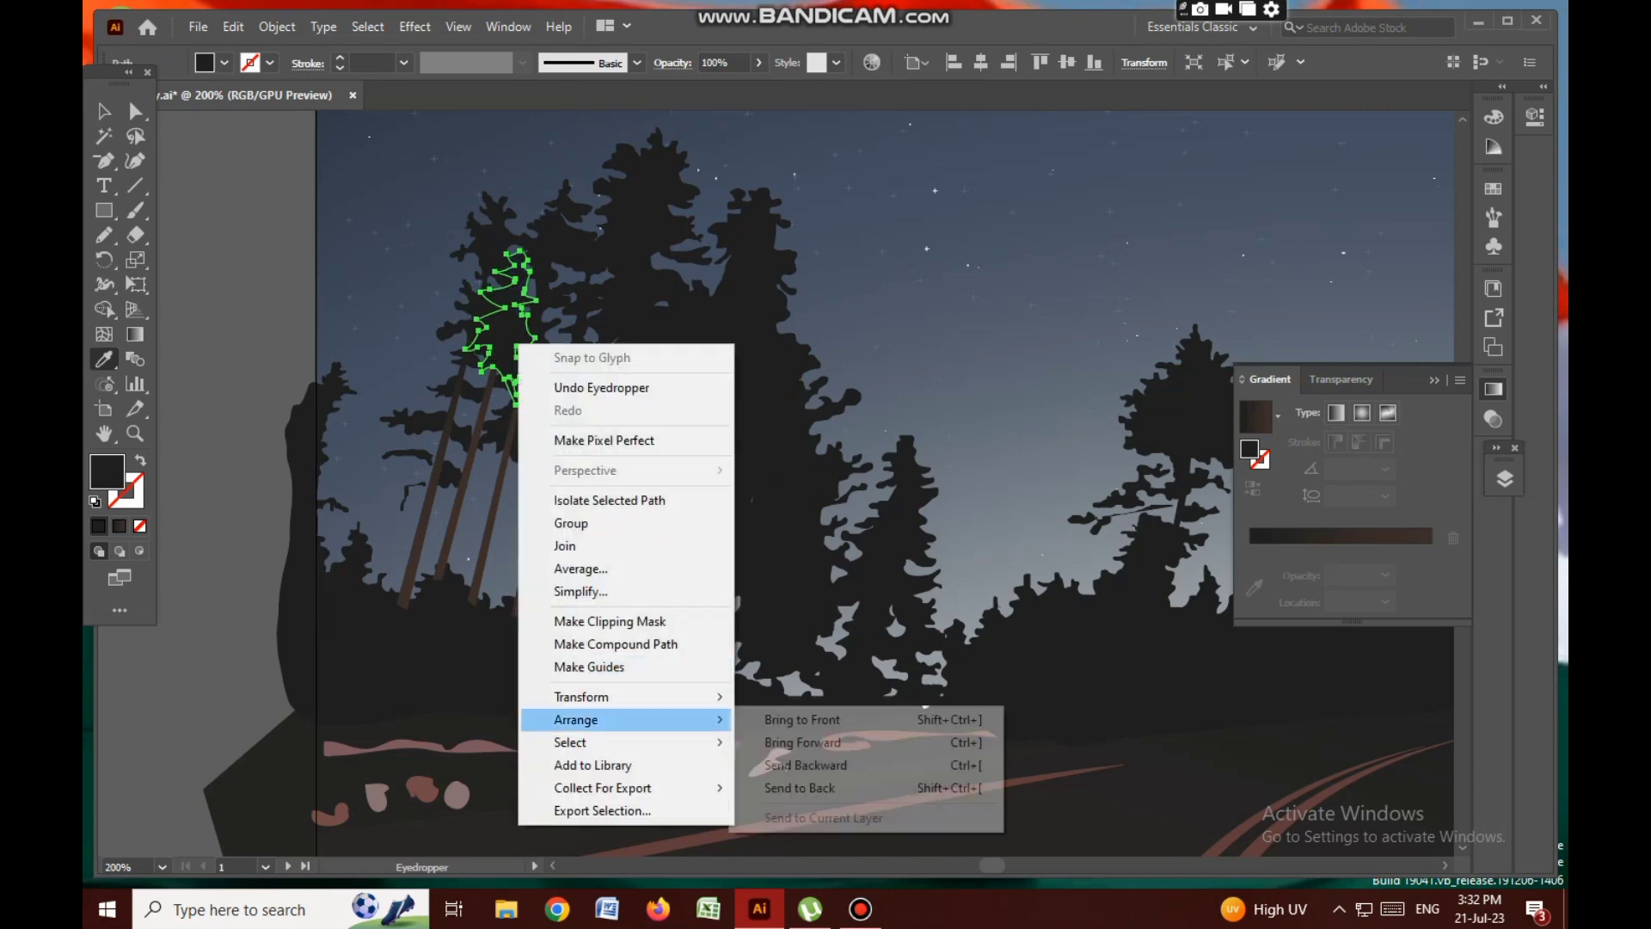
pyautogui.click(757, 791)
pyautogui.click(606, 658)
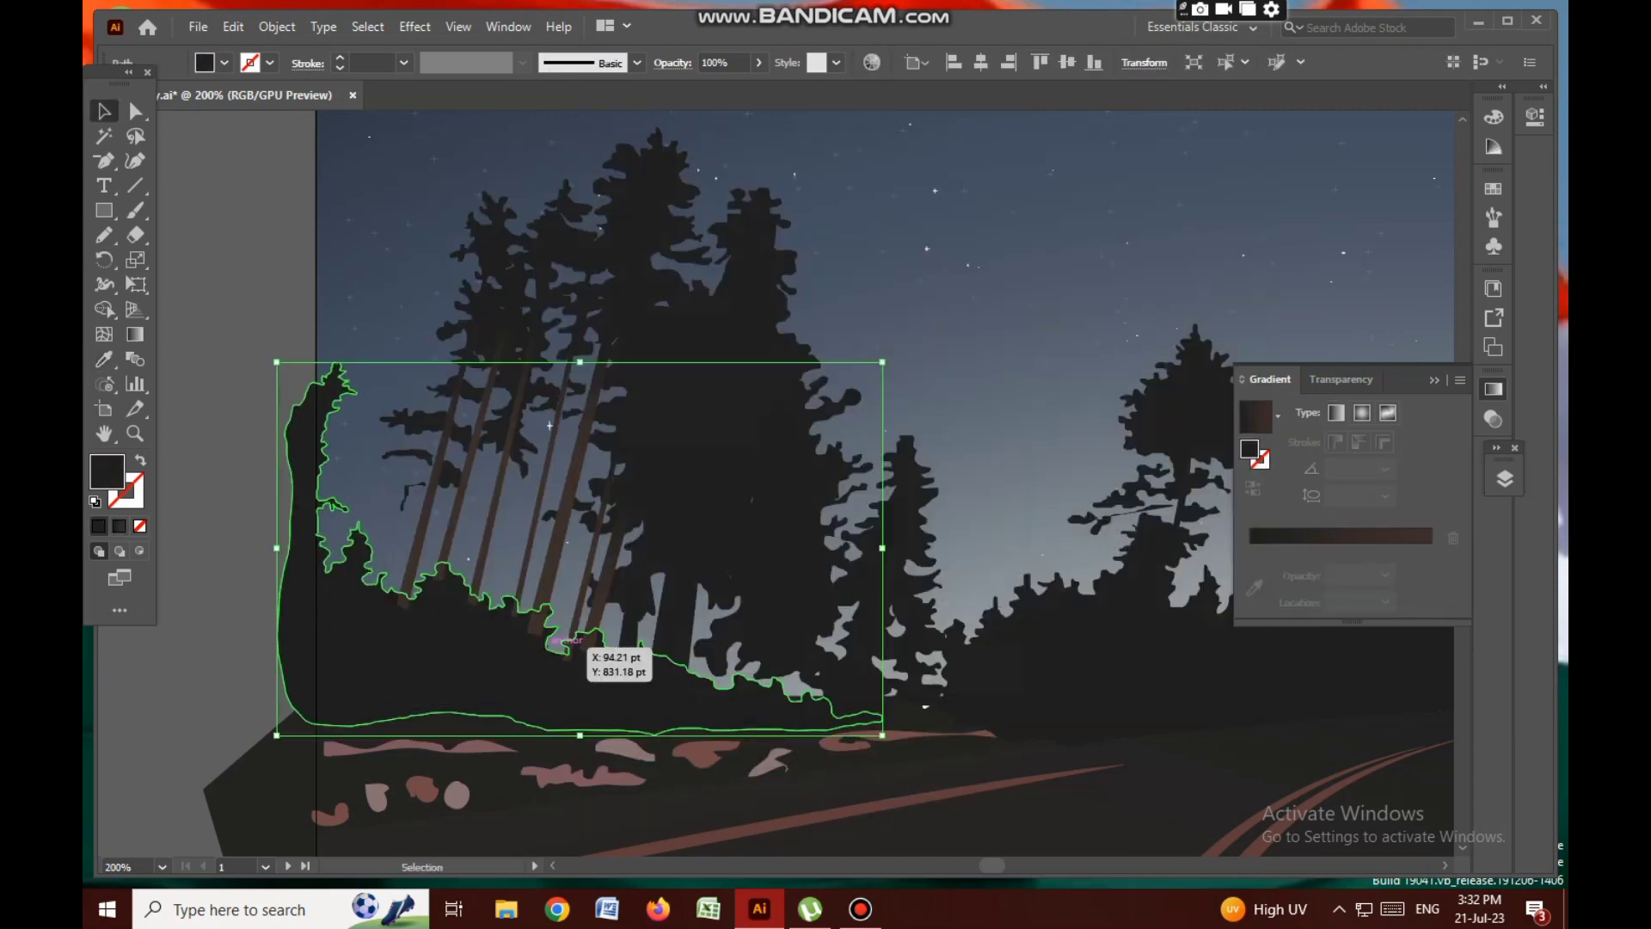
pyautogui.click(628, 624)
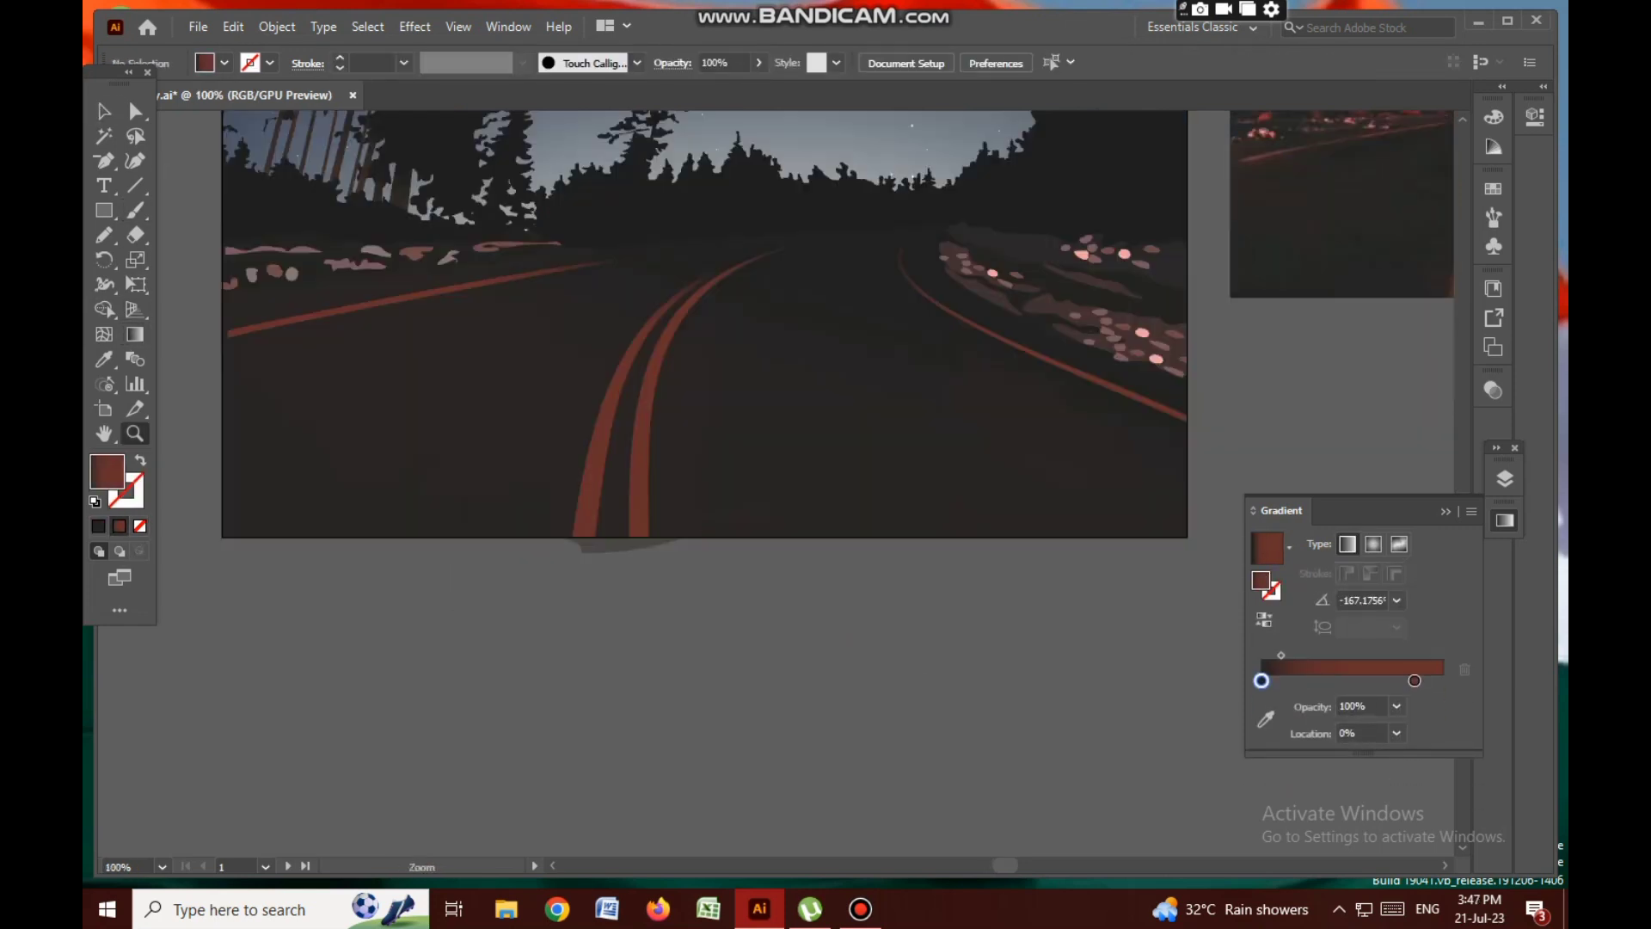
# Trace over the left center road stripe with the Pencil
pyautogui.moveTo(619, 396); pyautogui.dragTo(662, 340)
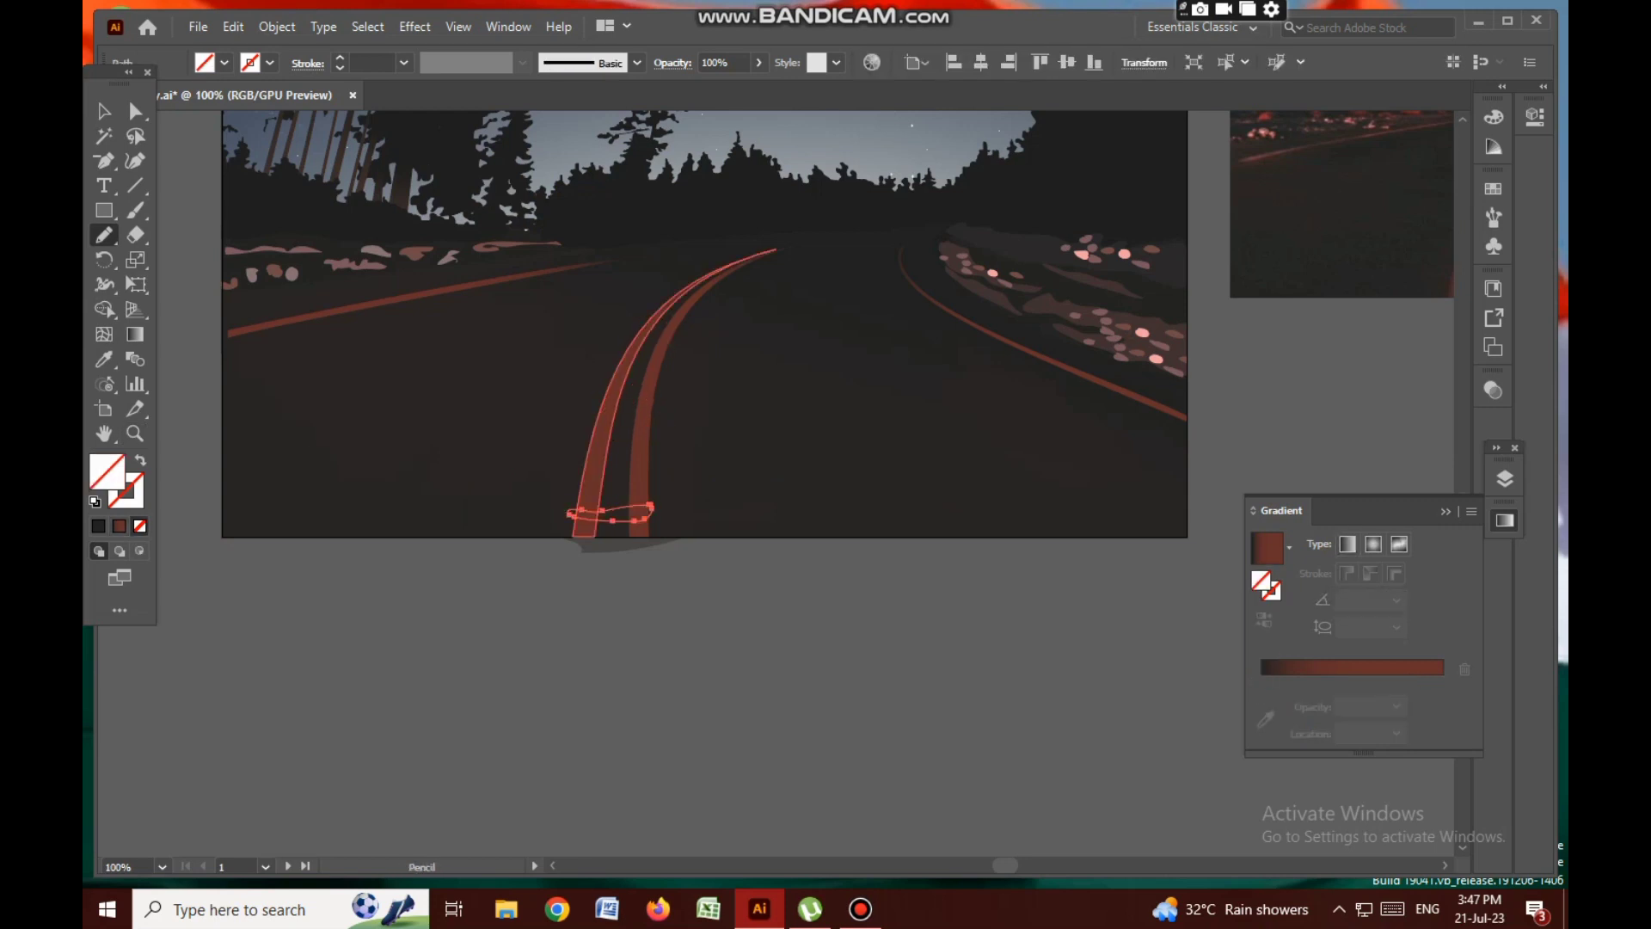
pyautogui.press('F7')
pyautogui.press('v')
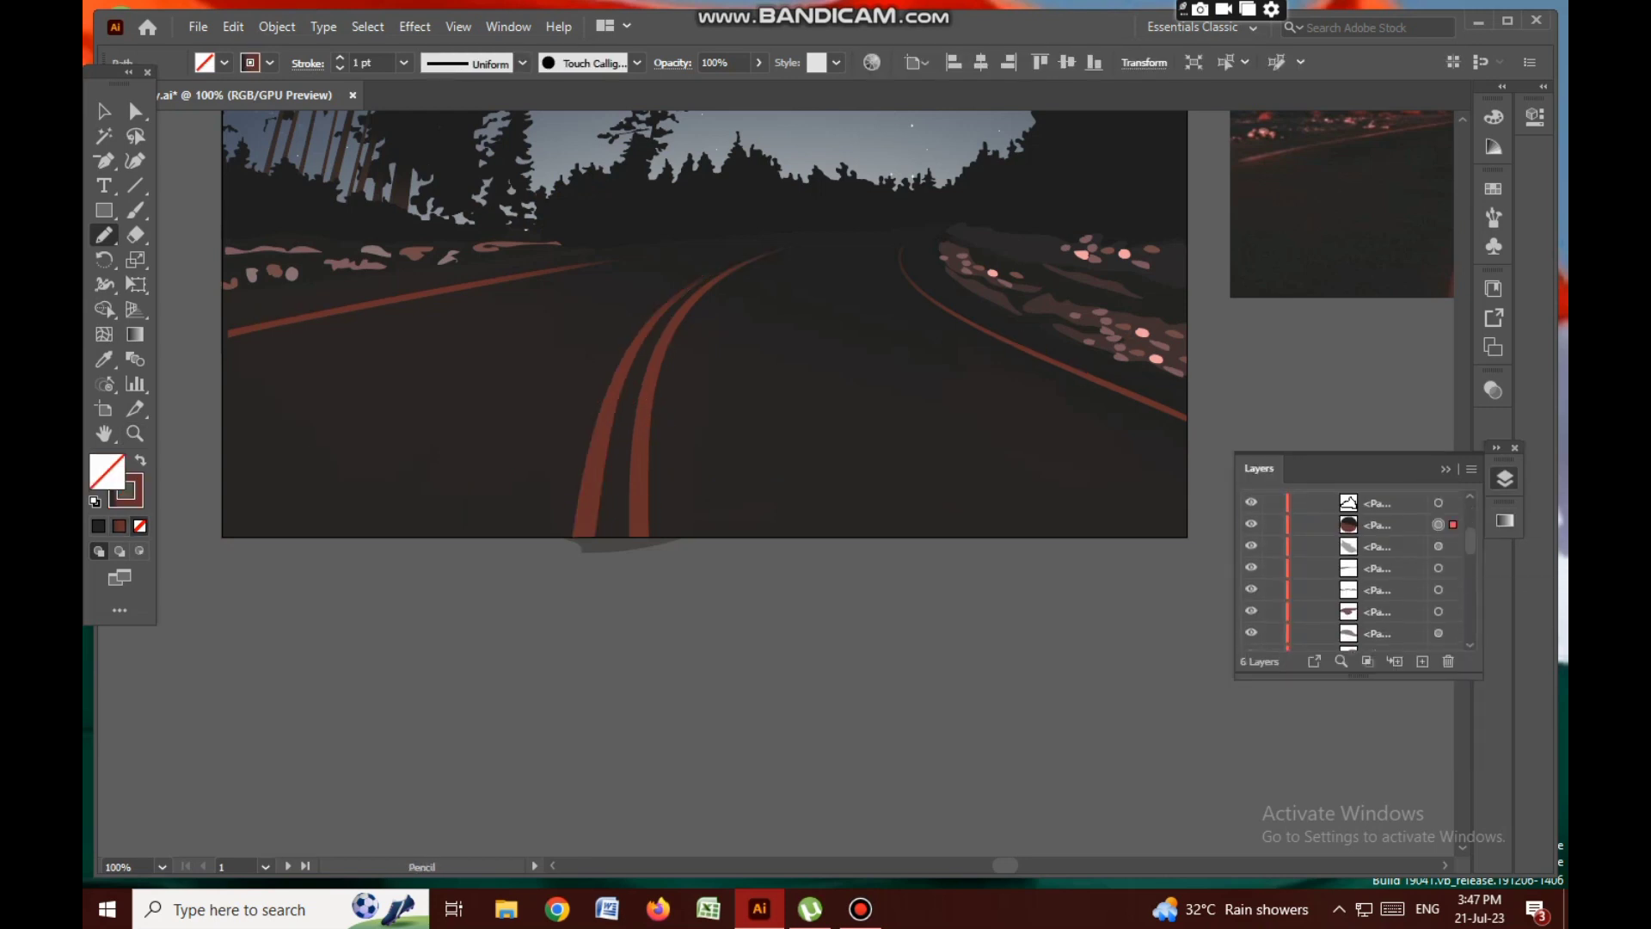
pyautogui.hotkey('ctrl', 'a')
pyautogui.click(662, 451)
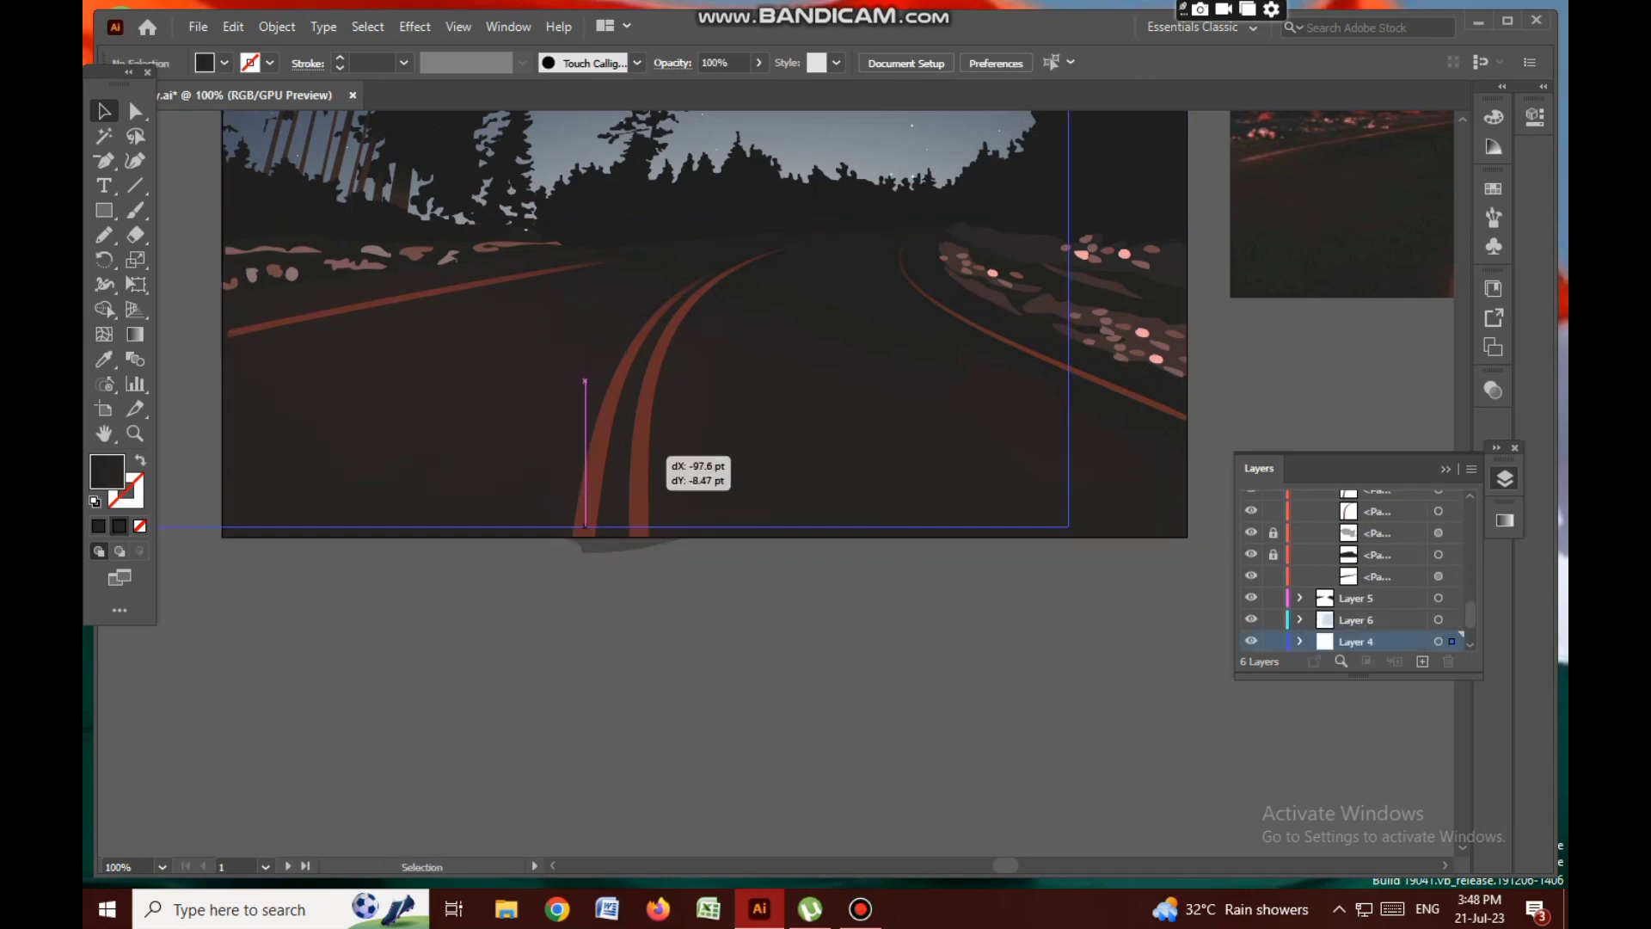
# Lock Layer 3 so only the road stripes get selected
pyautogui.click(1302, 522)
pyautogui.hotkey('ctrl', 'a')
pyautogui.hotkey('ctrl', 'shift', 'a')
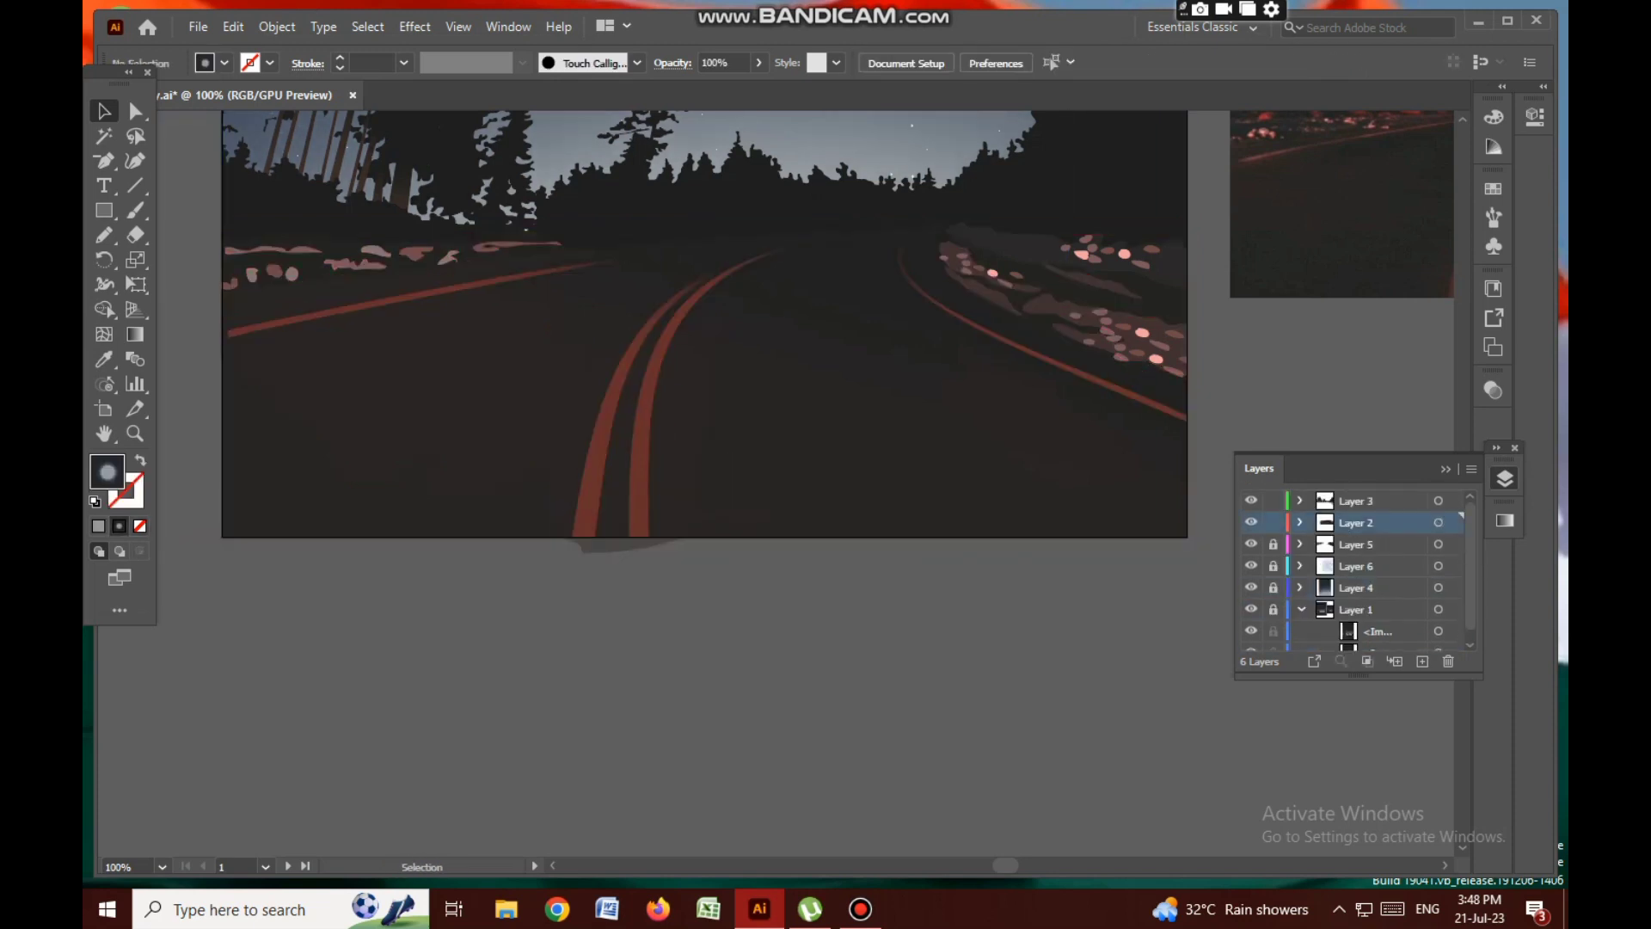
pyautogui.click(1274, 501)
pyautogui.hotkey('ctrl', 'a')
# Fill the region between the left stripe outlines with the Shape Builder
pyautogui.hotkey('shift', 'm')
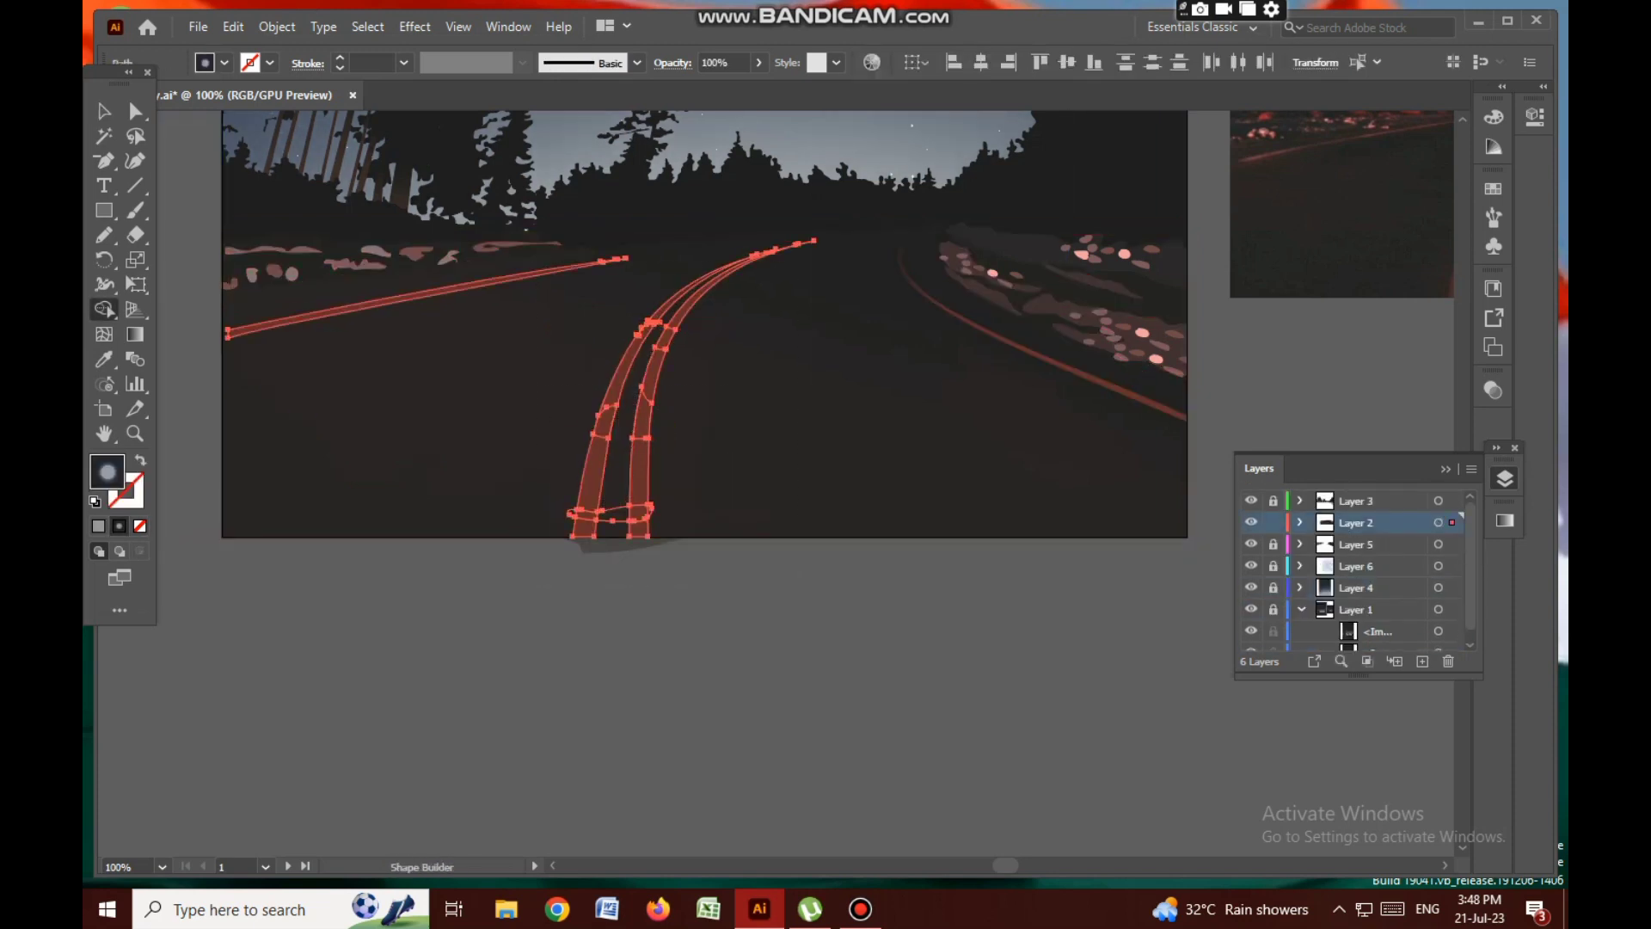
pyautogui.hotkey('ctrl', 'z')
pyautogui.hotkey('shift', 'm')
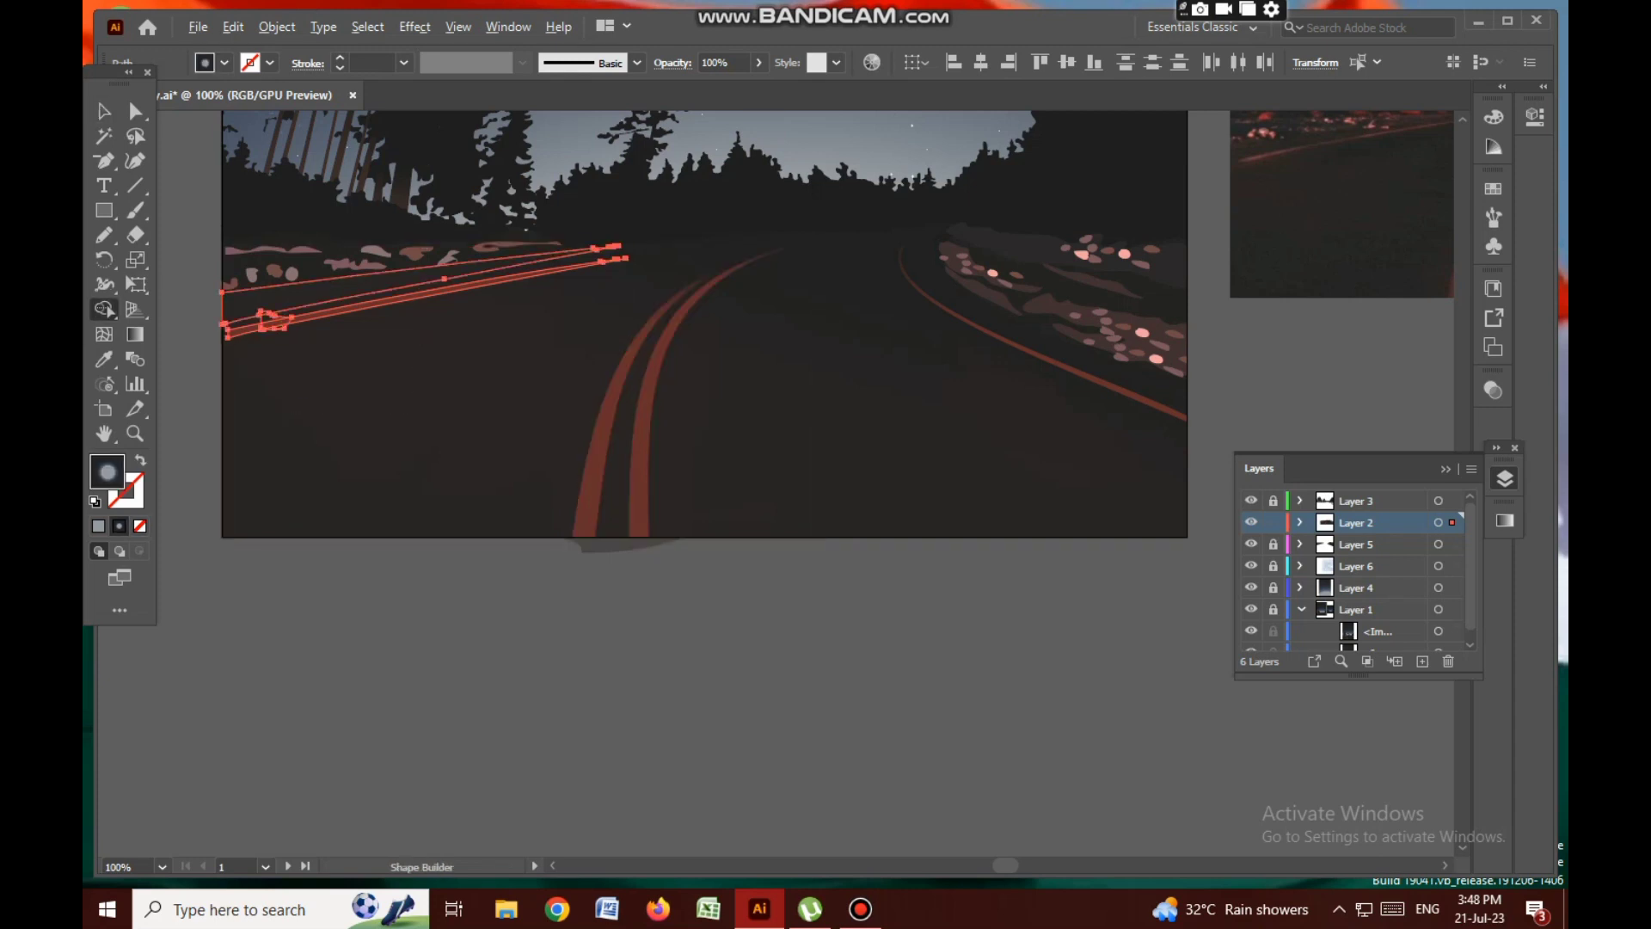
pyautogui.click(284, 335)
# Select the center road stripes without the right road-edge path, then zoom out and deselect
pyautogui.keyDown('ctrl'); pyautogui.click(989, 331); pyautogui.keyUp('ctrl')
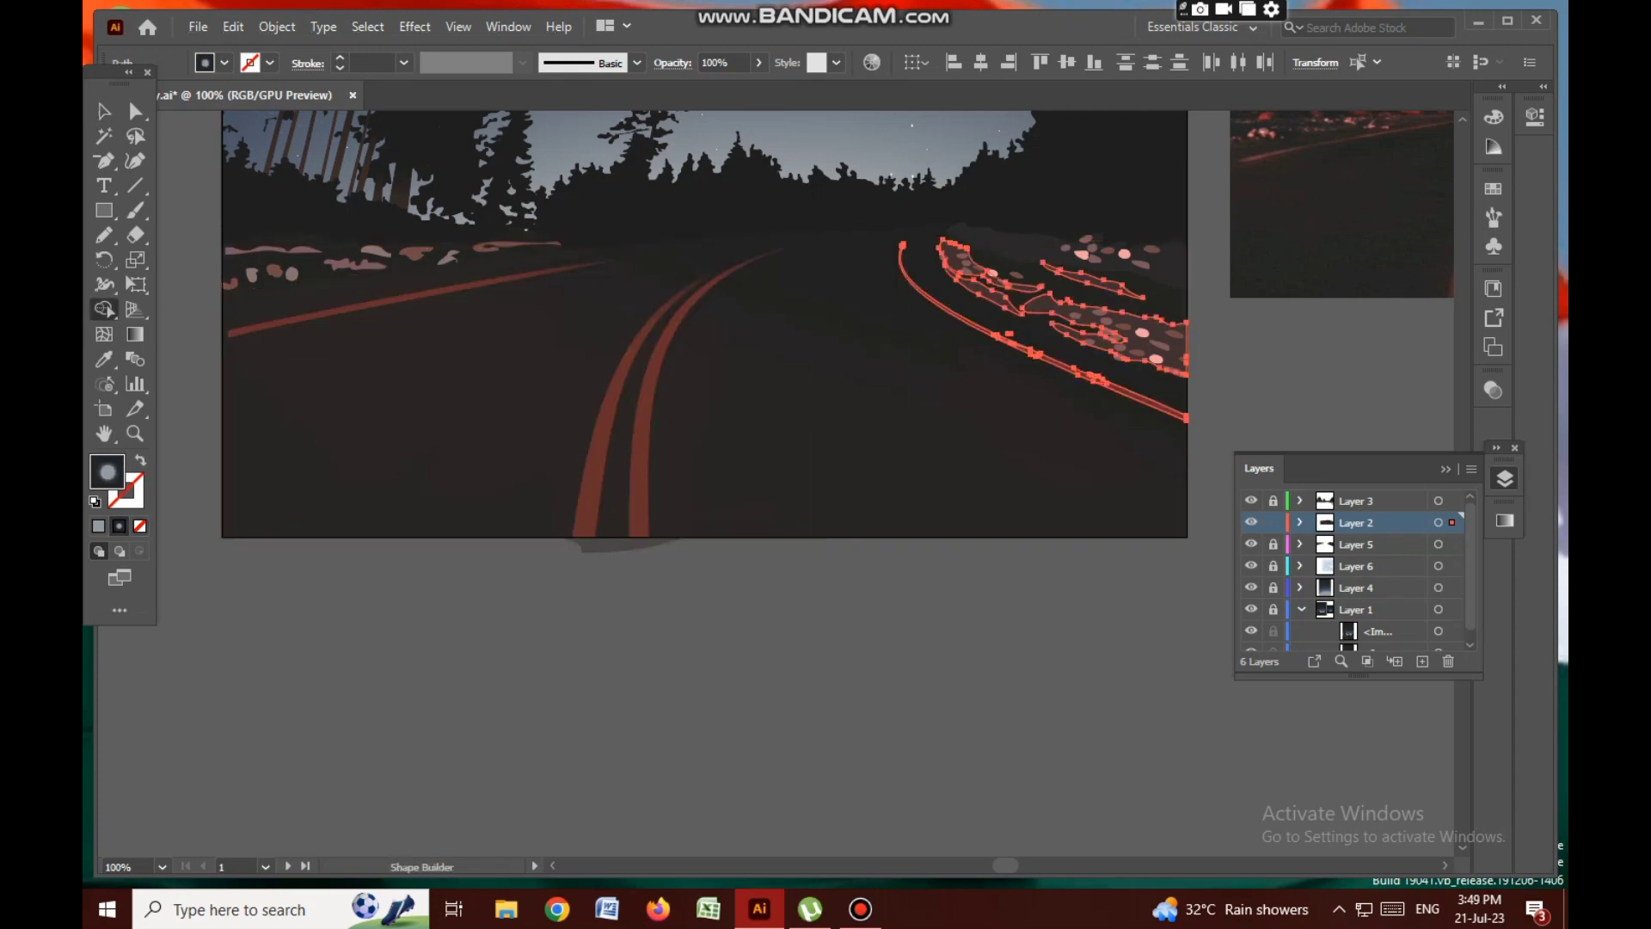
pyautogui.press('v')
pyautogui.keyDown('shift'); pyautogui.click(640, 413); pyautogui.keyUp('shift')
pyautogui.keyDown('shift'); pyautogui.click(1079, 370); pyautogui.keyUp('shift')
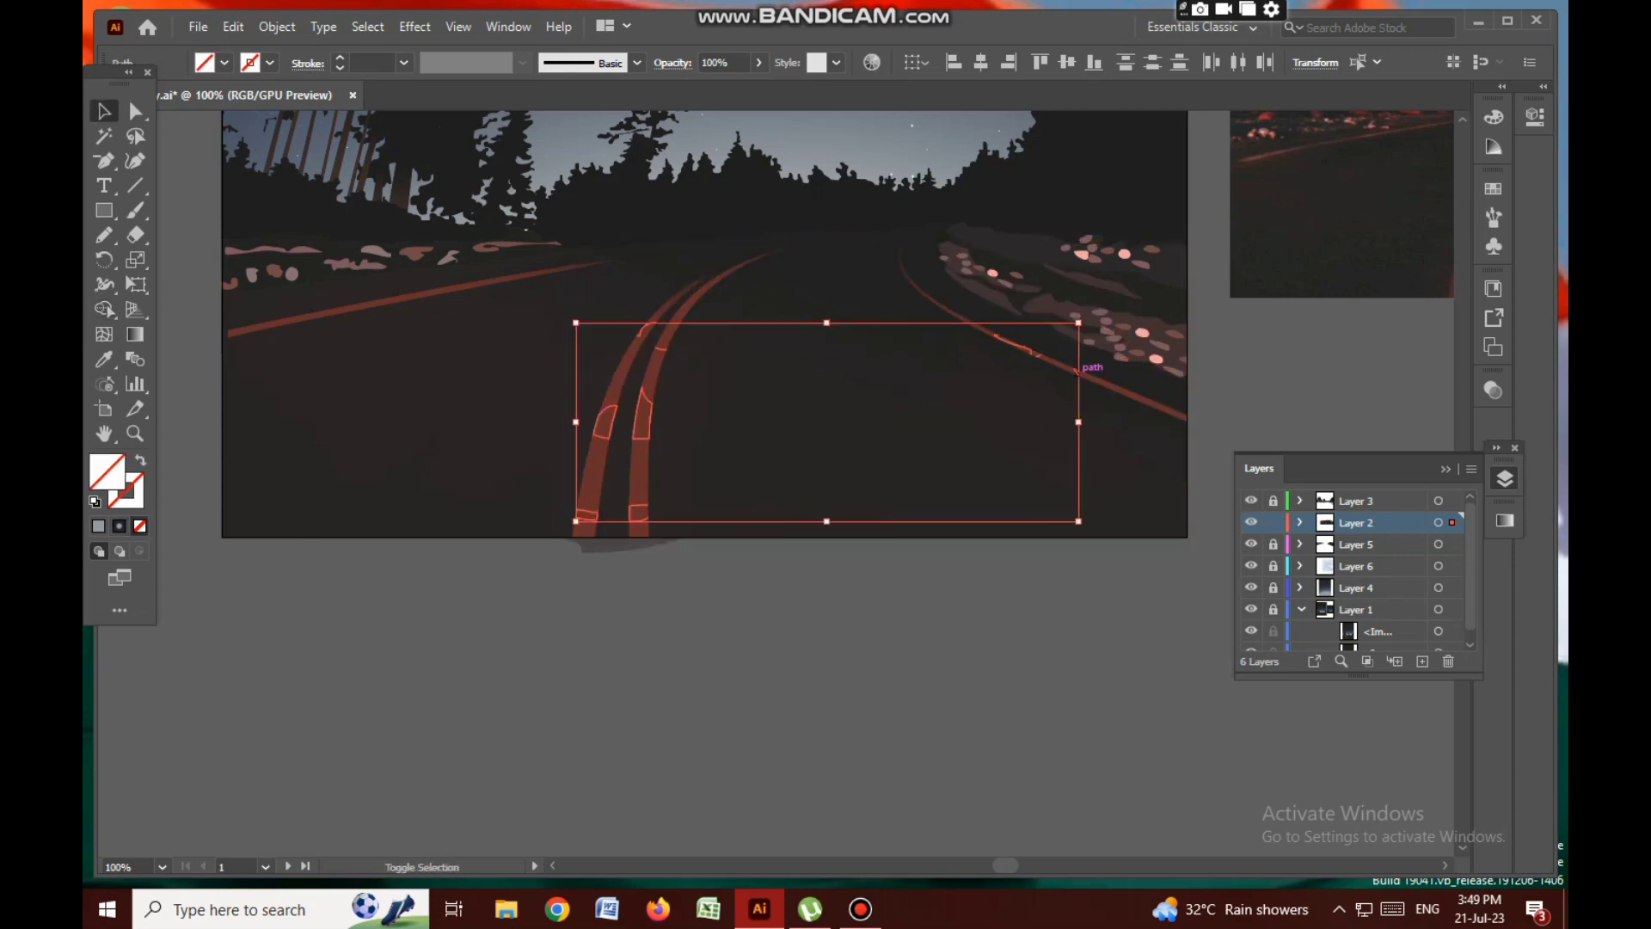
pyautogui.press('z')
pyautogui.hotkey('ctrl', '-')
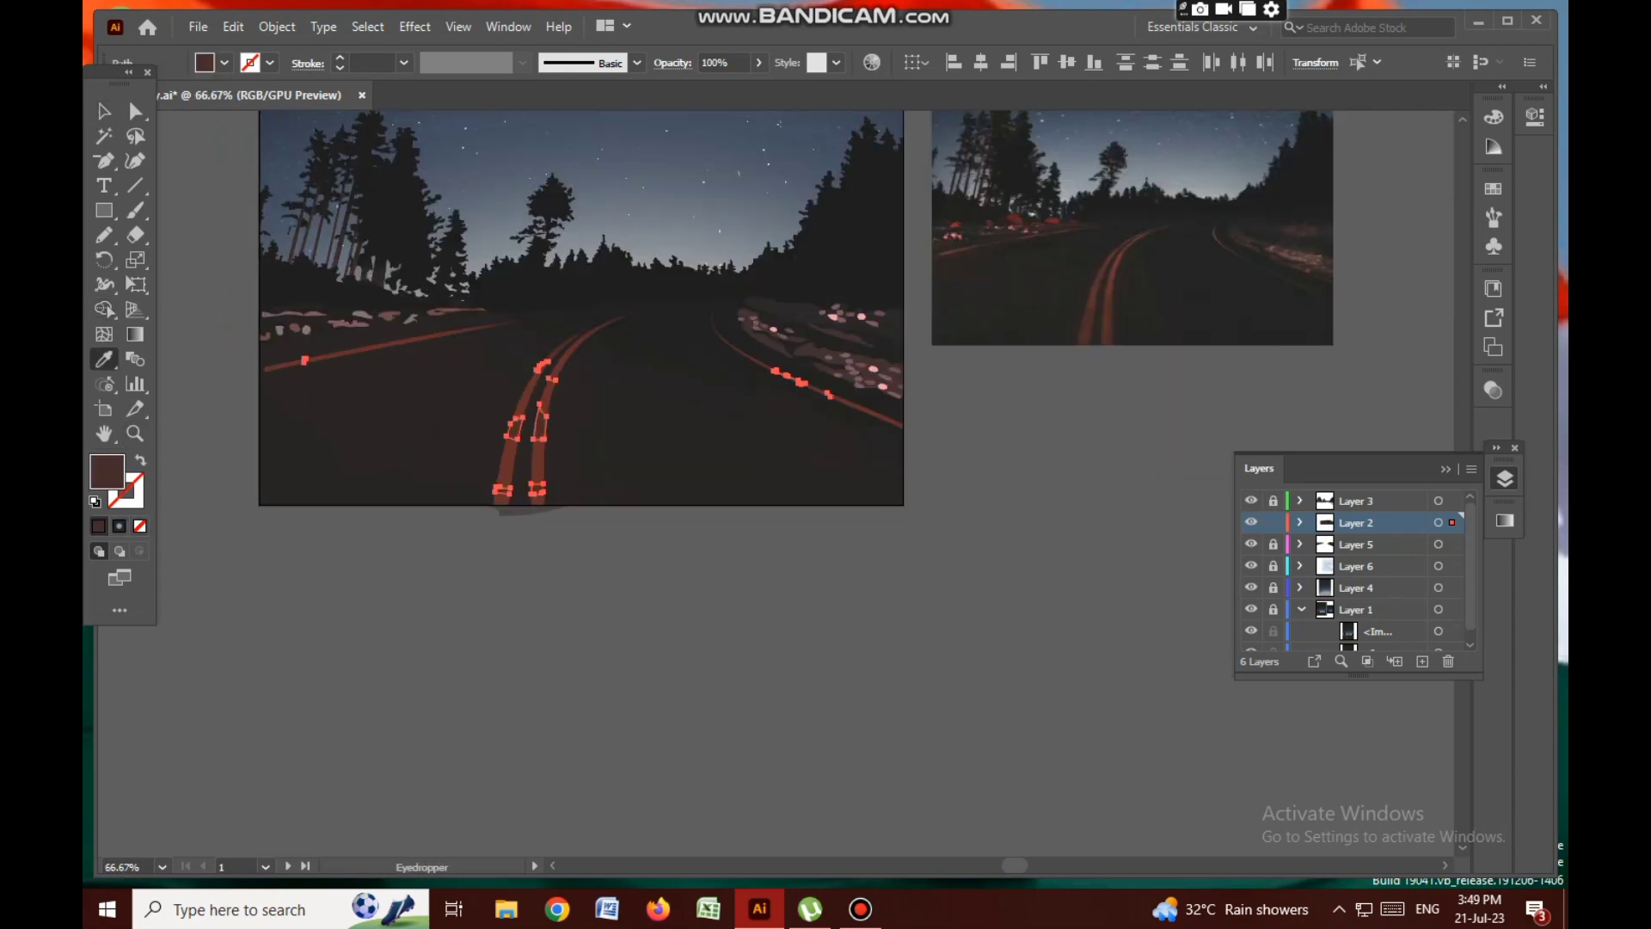
pyautogui.press('v')
pyautogui.hotkey('ctrl', 'shift', 'a')
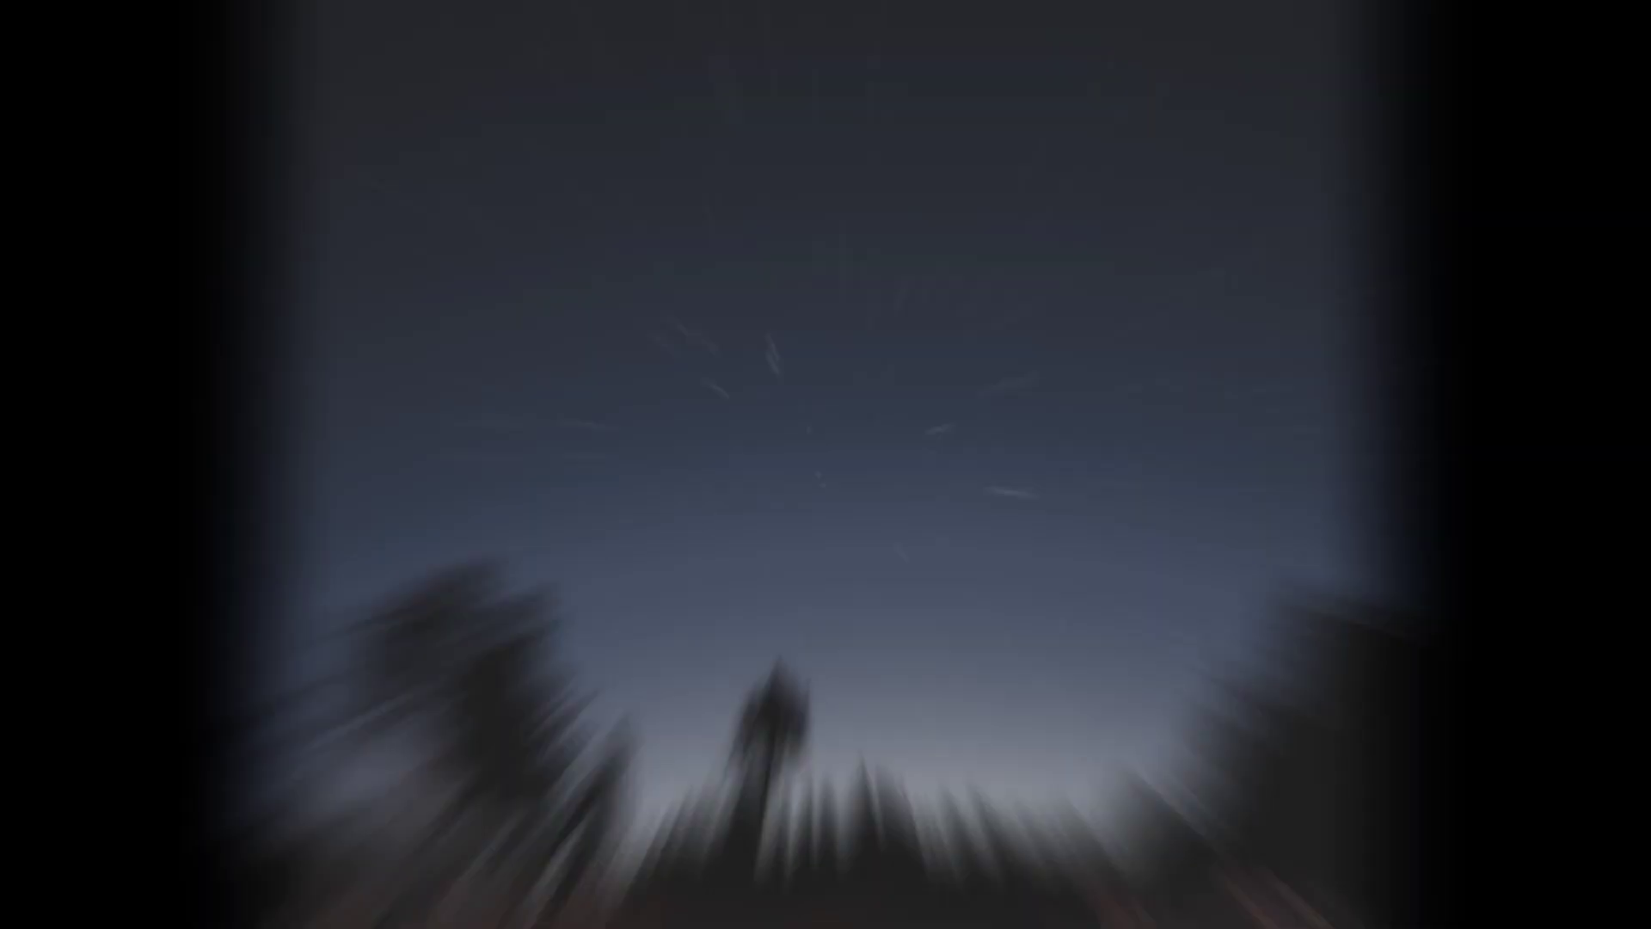